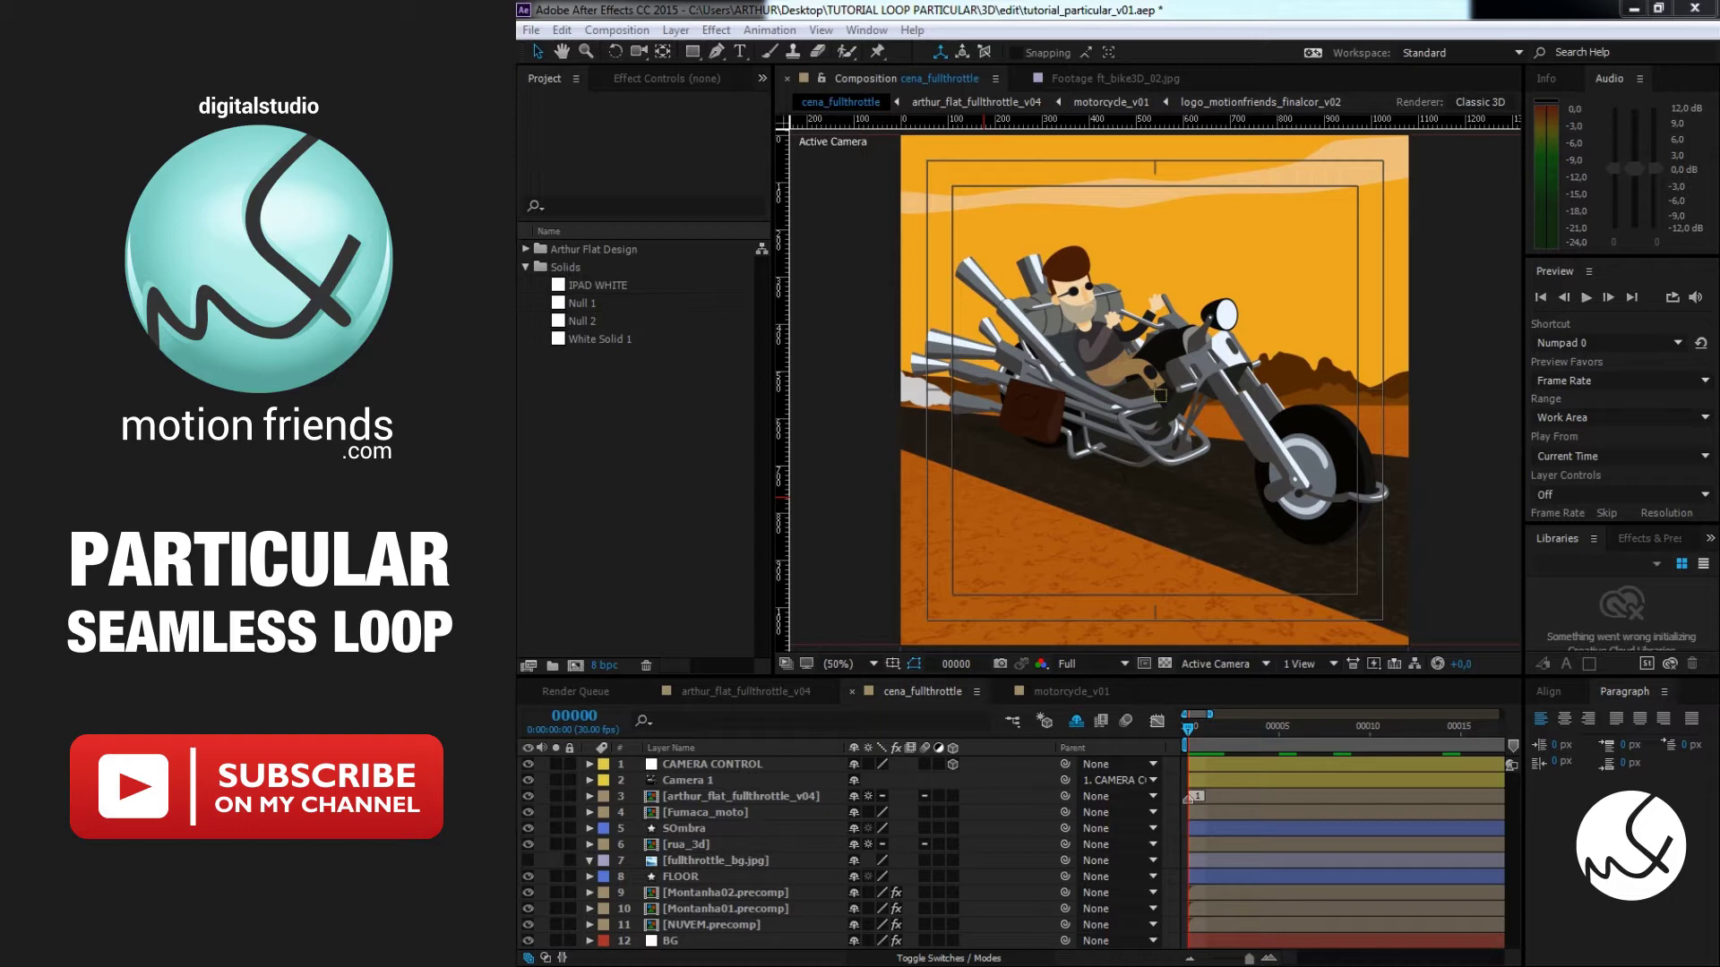
# Select the Fumaca_moto layer and solo it so only the smoke is visible
pyautogui.click(708, 876)
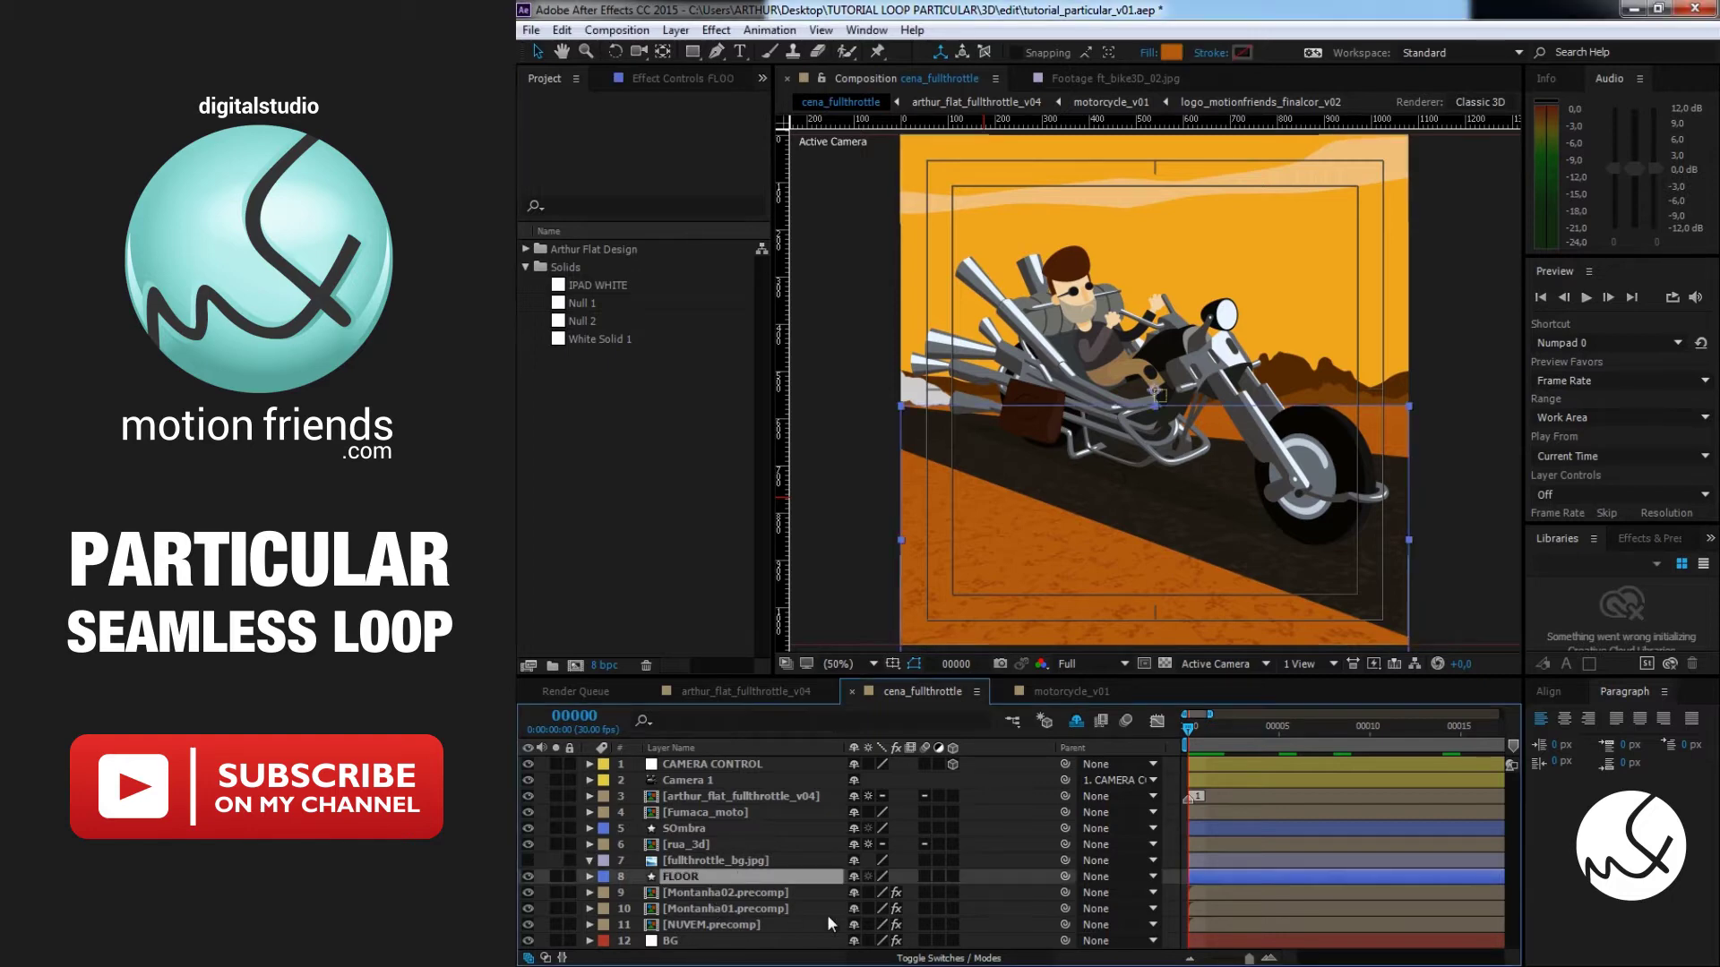
pyautogui.click(744, 812)
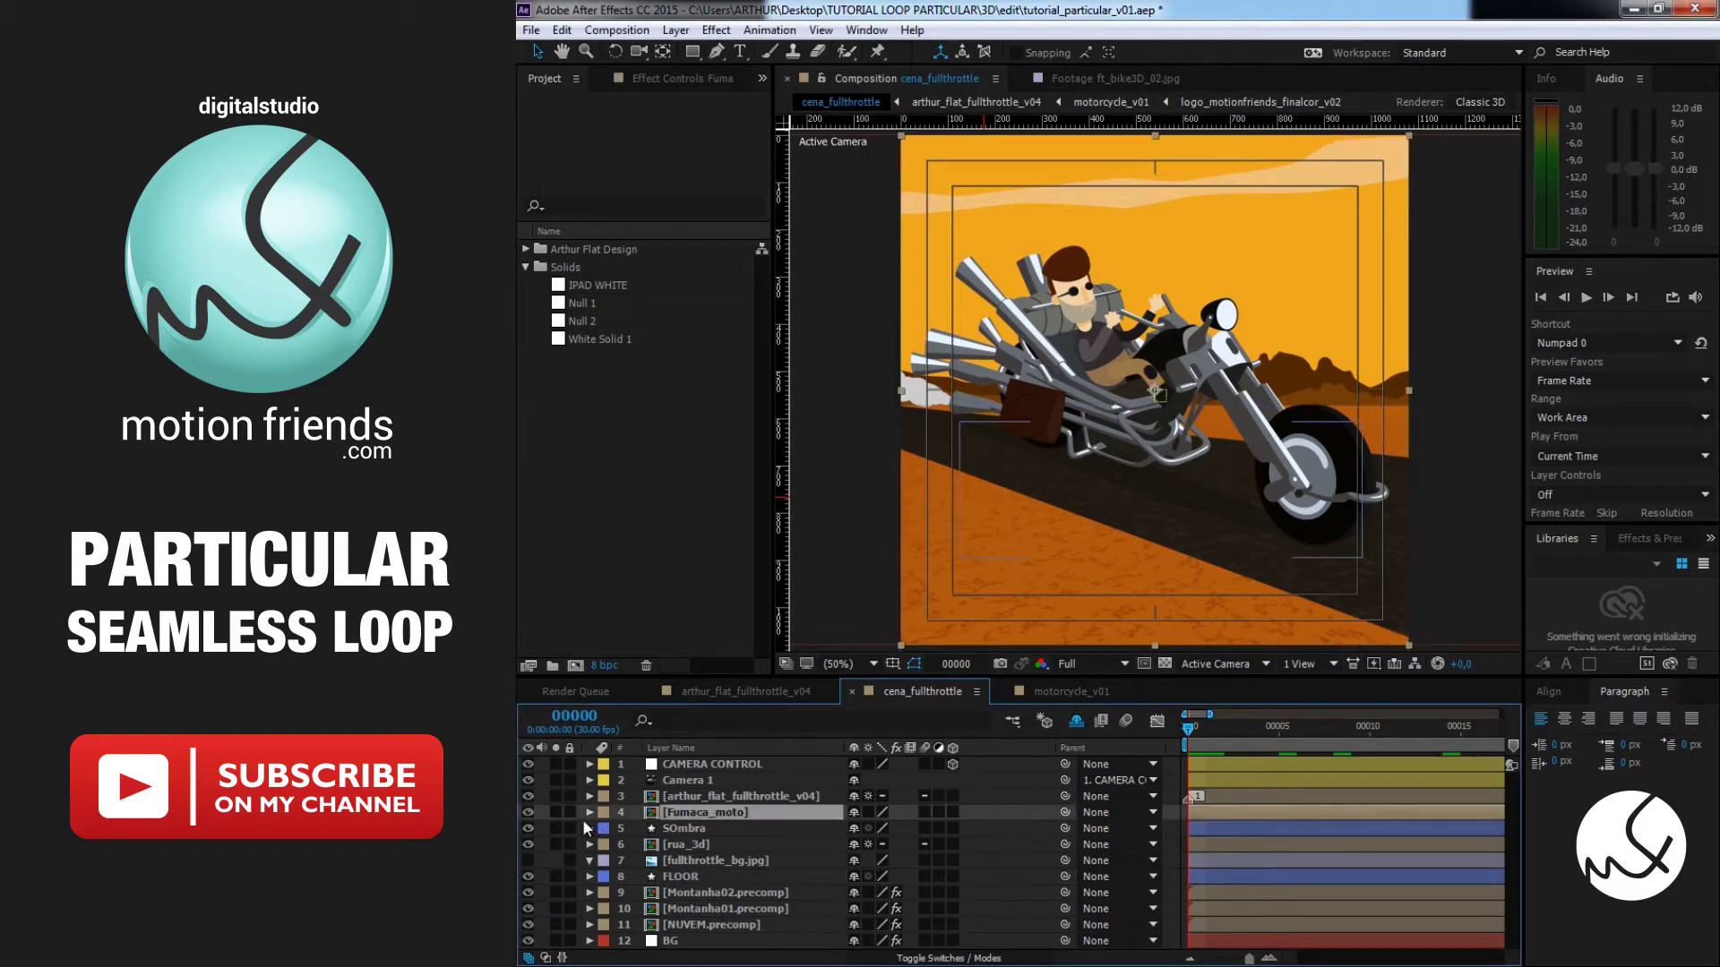
pyautogui.click(555, 811)
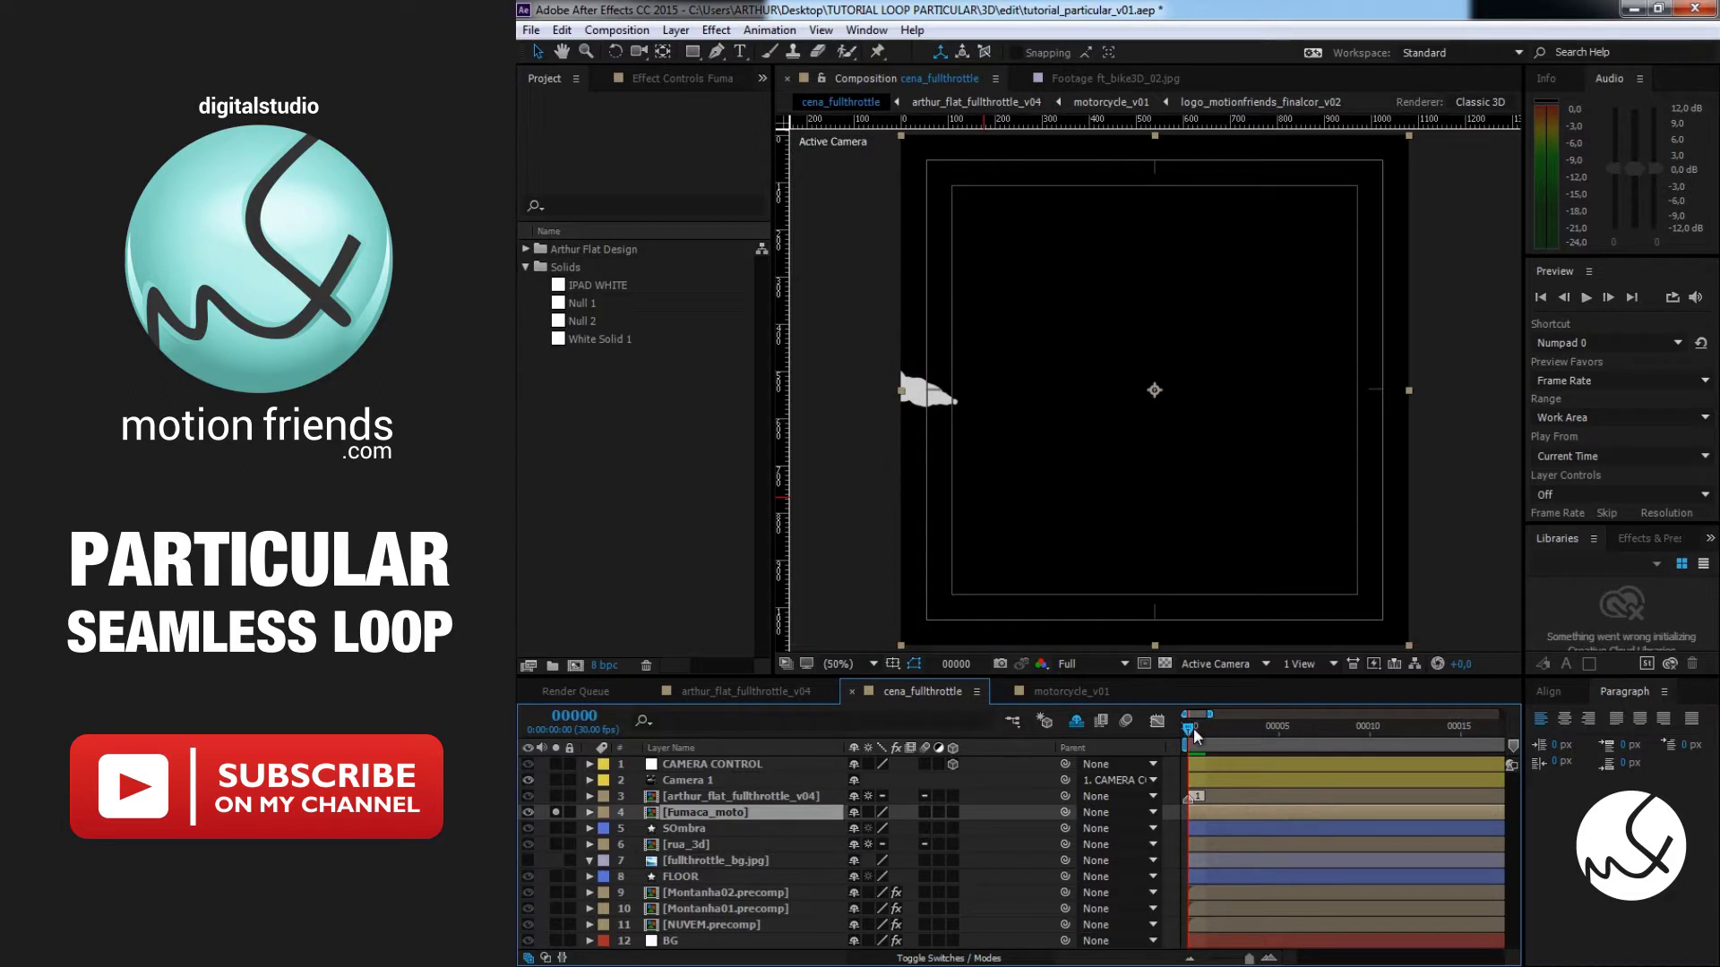
# Enable Time Remap on Fumaca_moto and check its keyframe at frame 48
pyautogui.moveTo(1193, 728)
pyautogui.mouseDown()
pyautogui.moveTo(1528, 744)
pyautogui.moveTo(1343, 711)
pyautogui.mouseUp()
pyautogui.press('-')
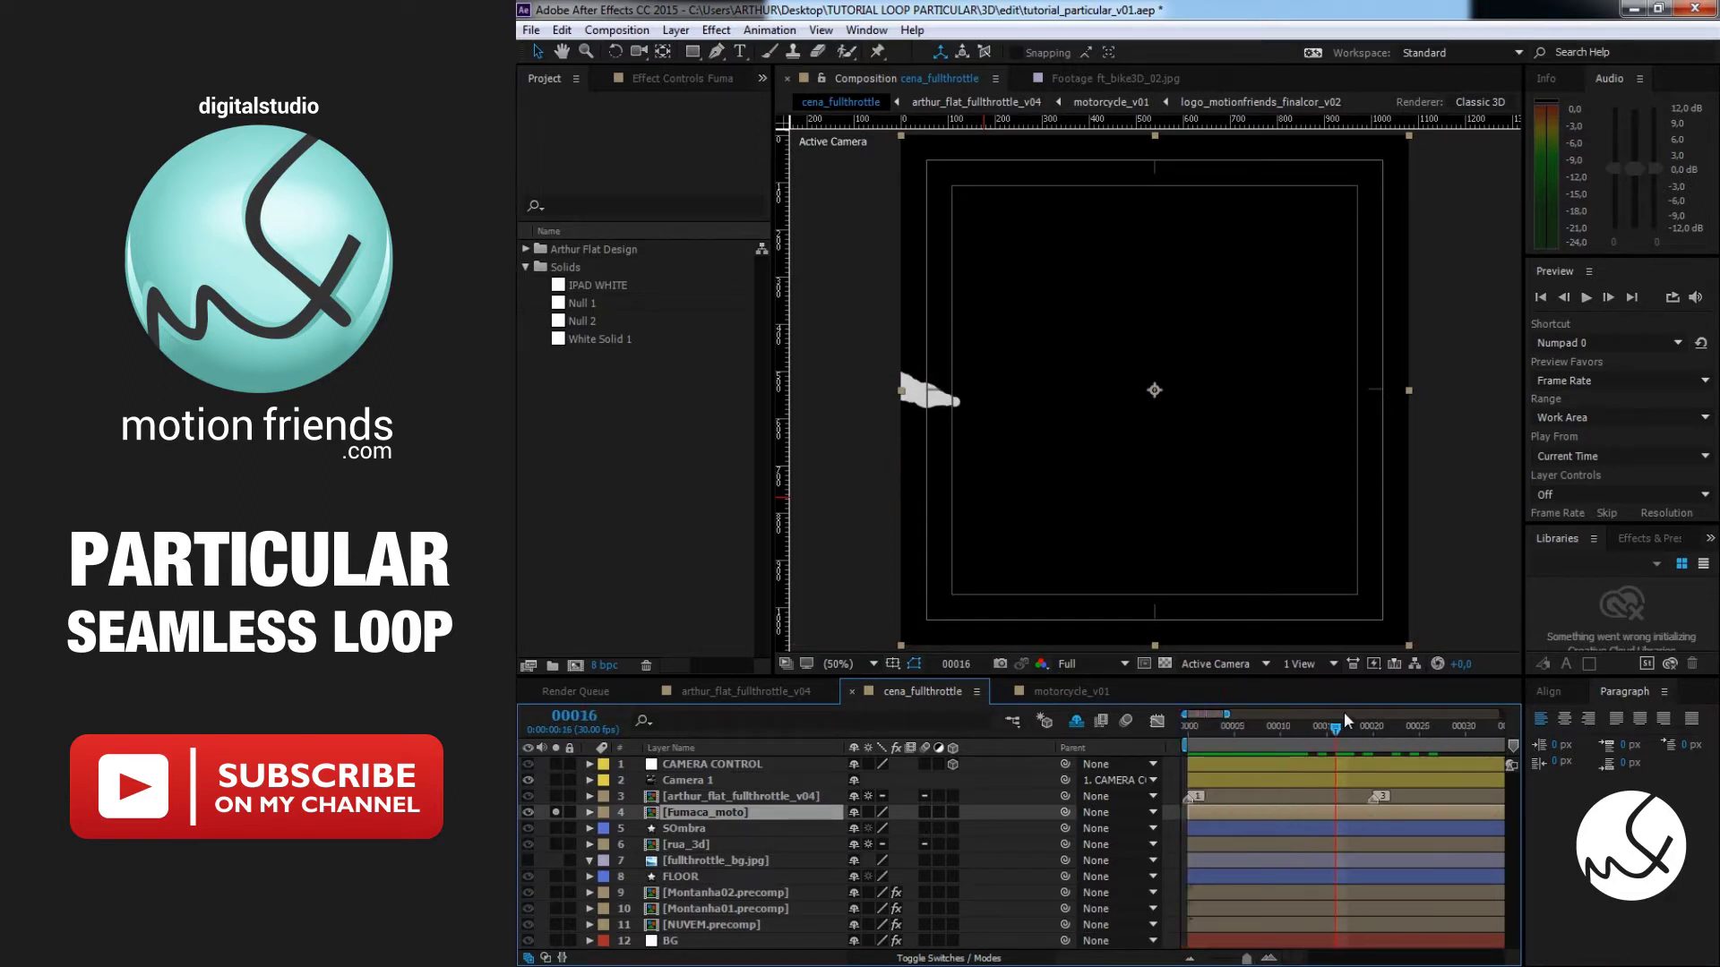
pyautogui.hotkey('ctrl', 'alt', 't')
pyautogui.press('-')
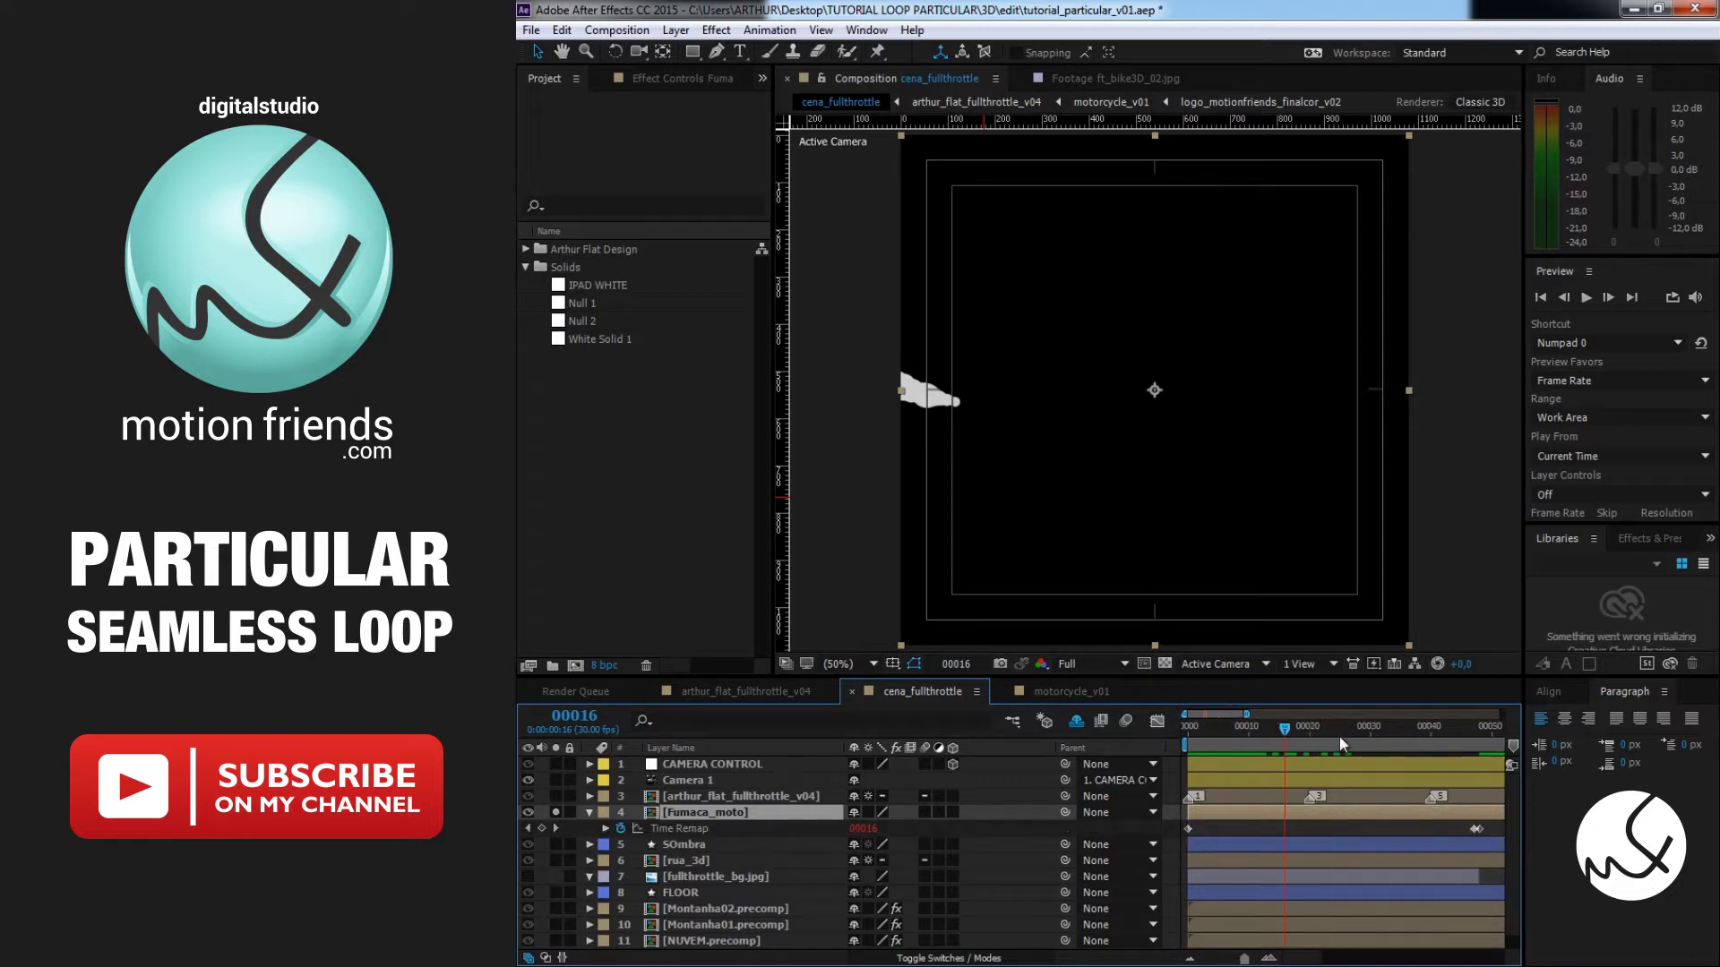
pyautogui.press('-')
pyautogui.click(1360, 729)
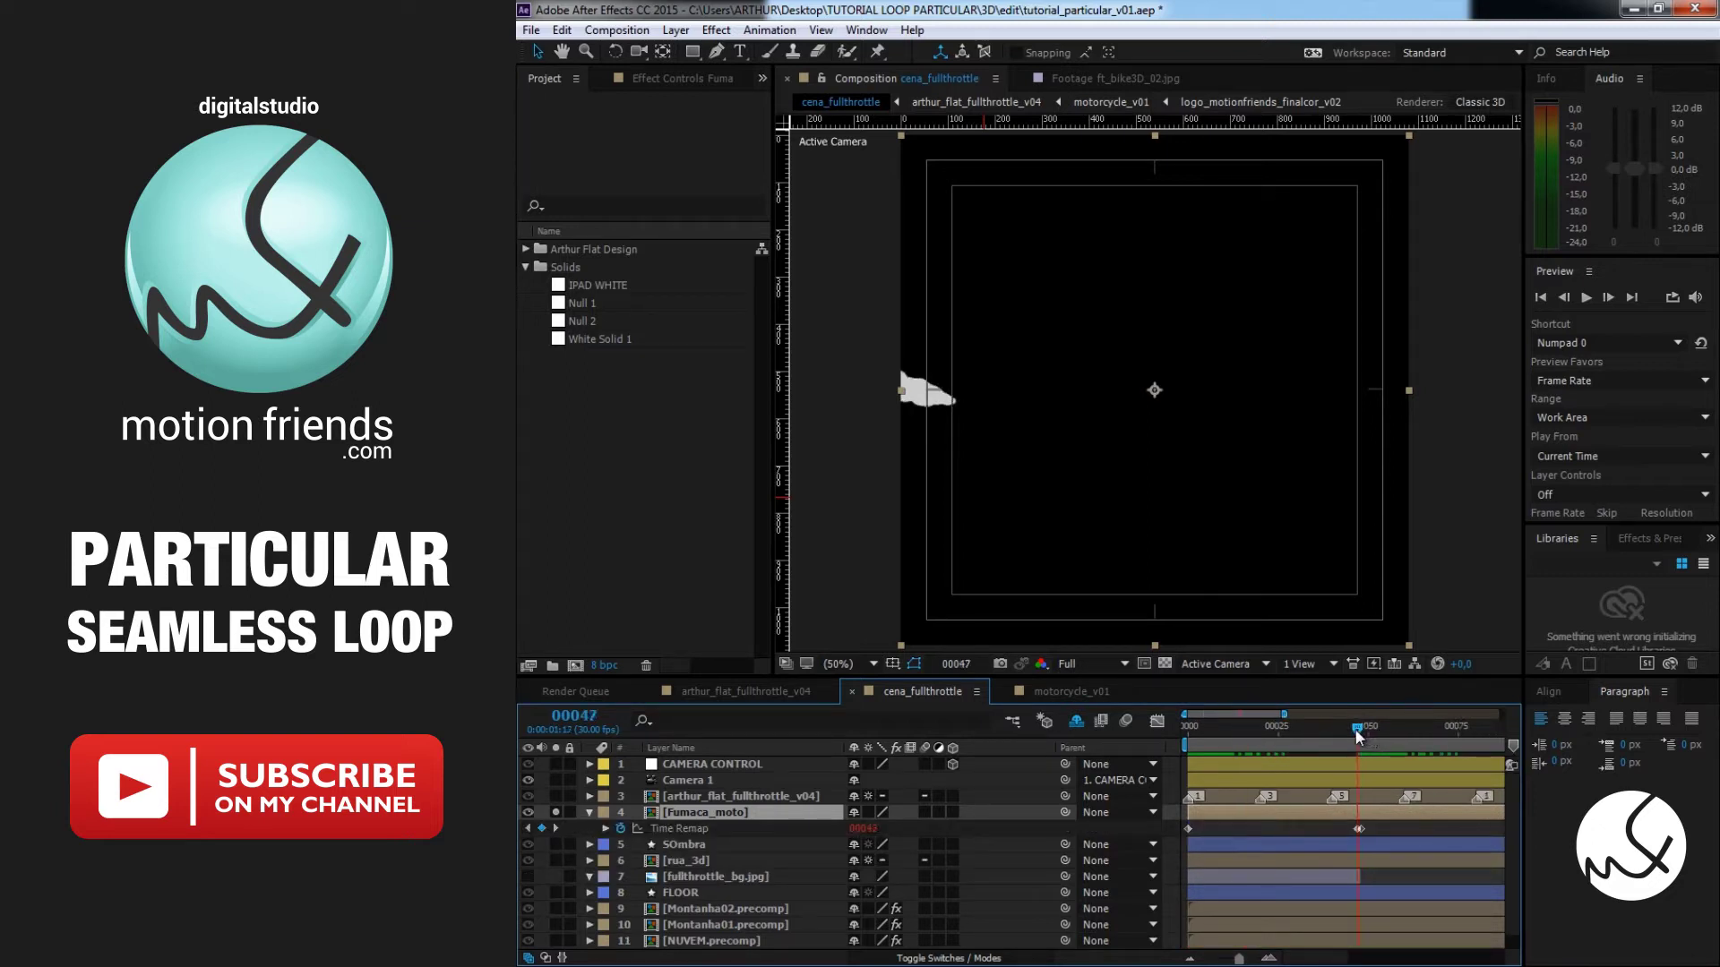
pyautogui.moveTo(1355, 728); pyautogui.dragTo(1173, 721)
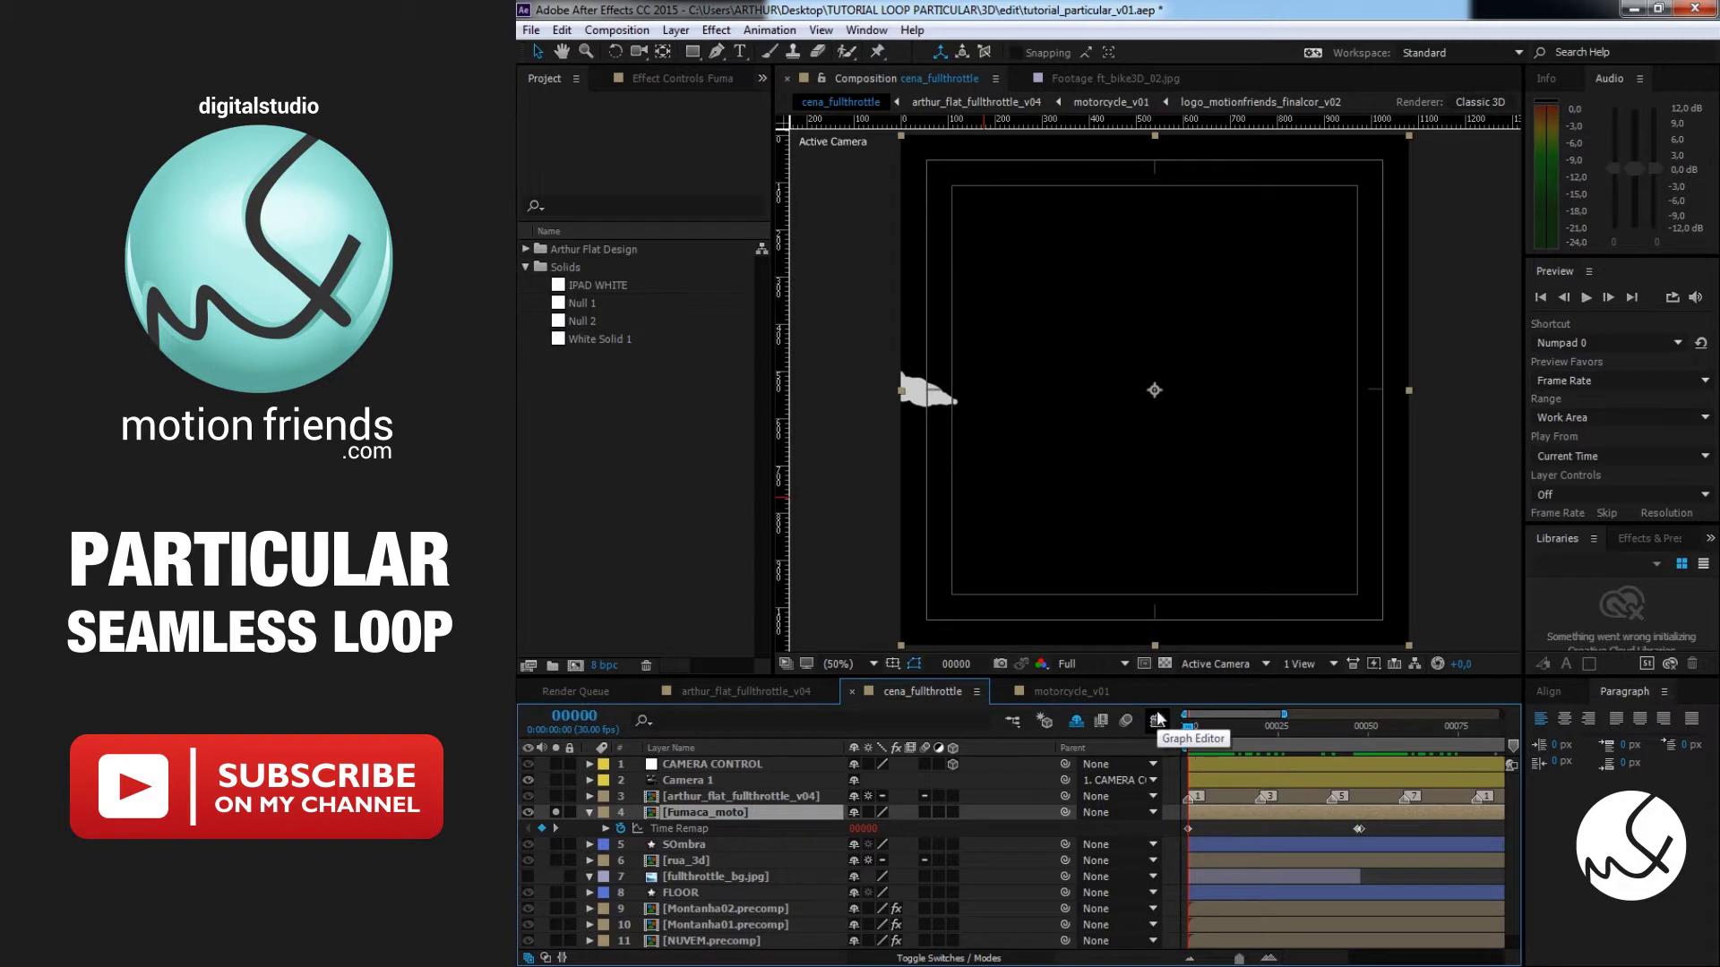
# Preview the smoke loop and scrub to the comp end at frame 287
pyautogui.press('space')
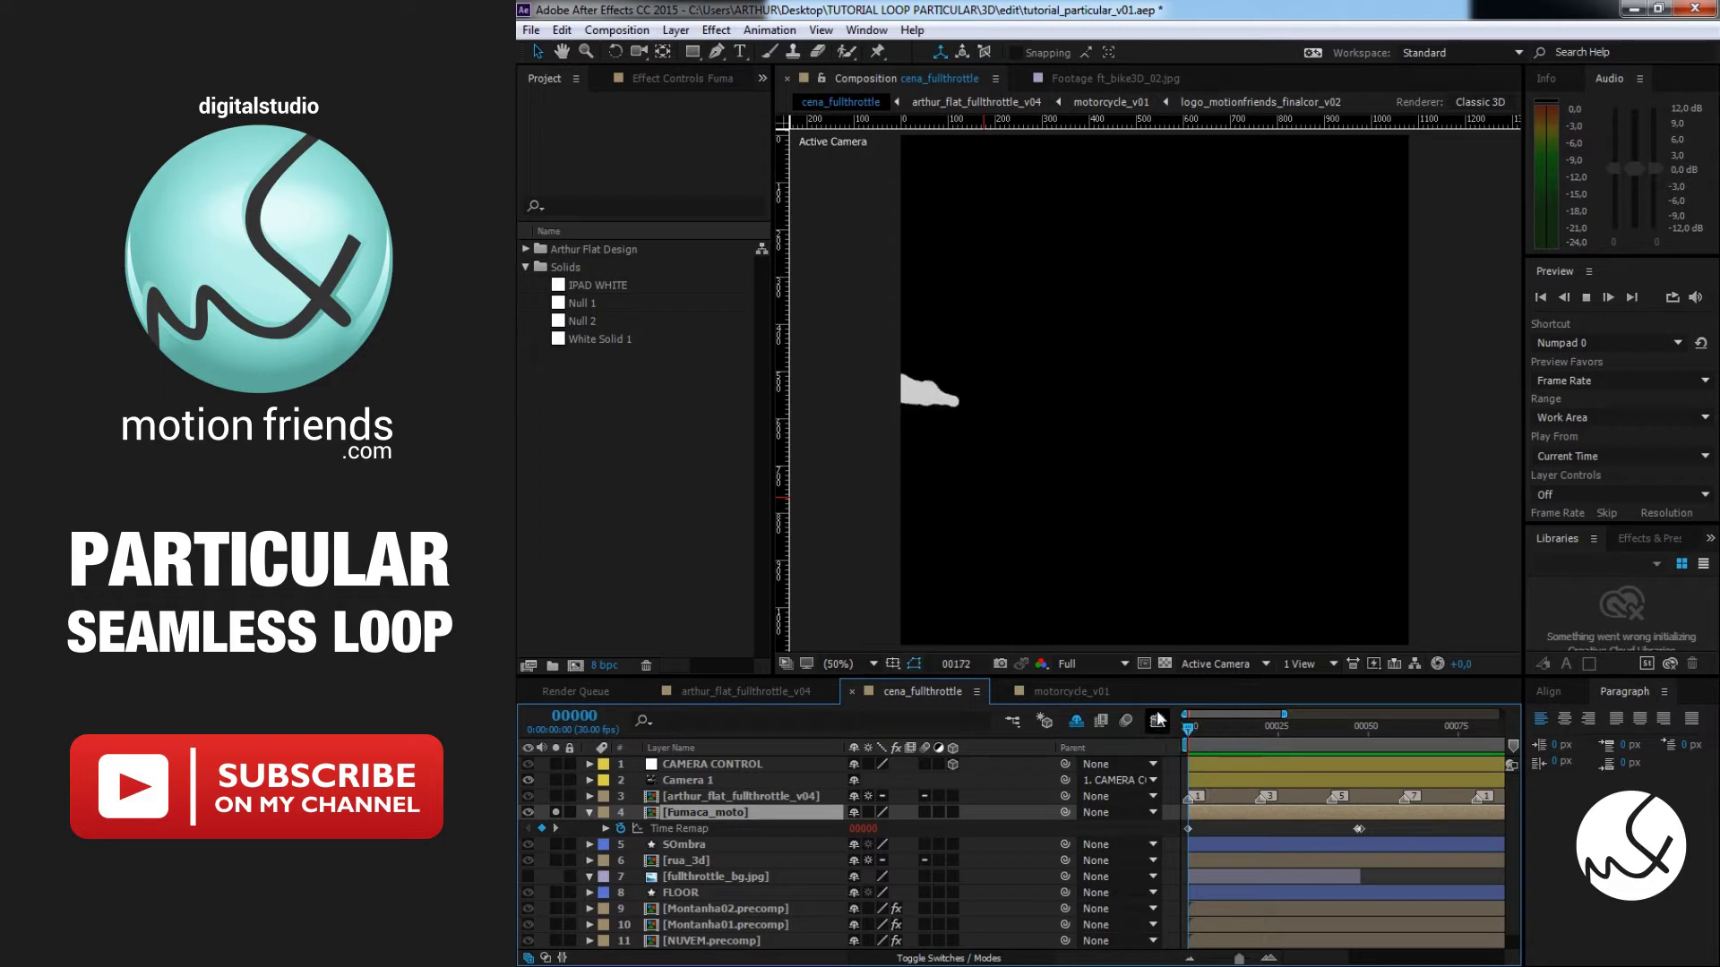
pyautogui.press('space')
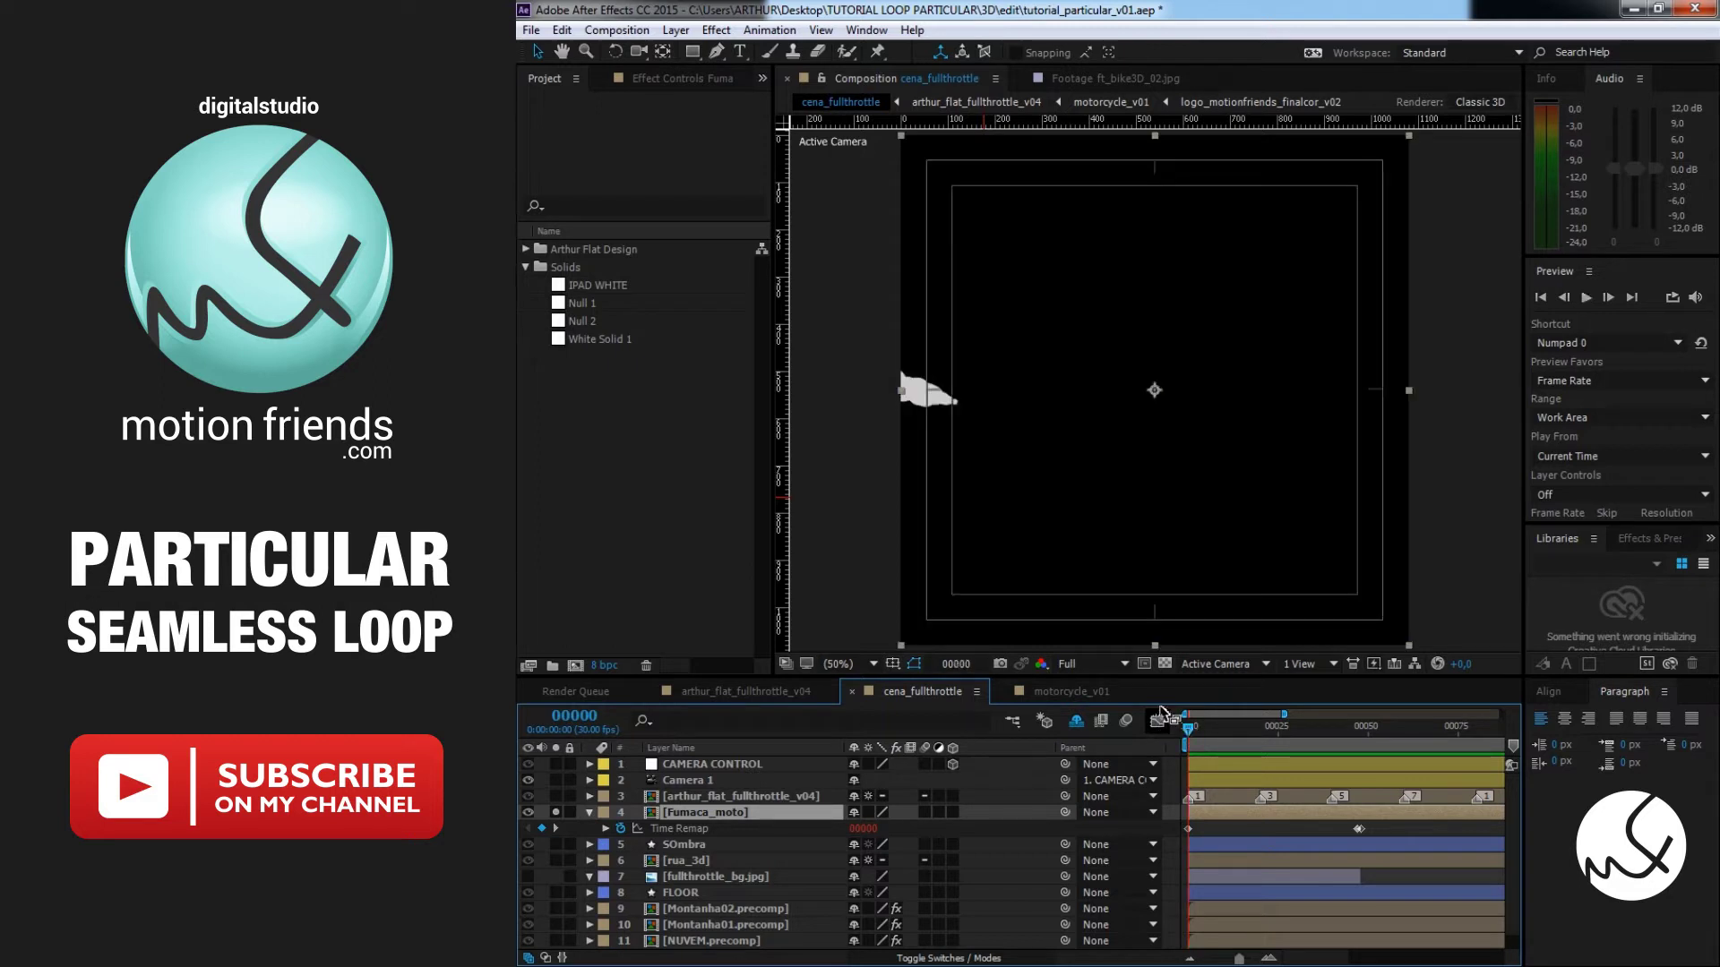
pyautogui.moveTo(1244, 729); pyautogui.dragTo(1573, 726)
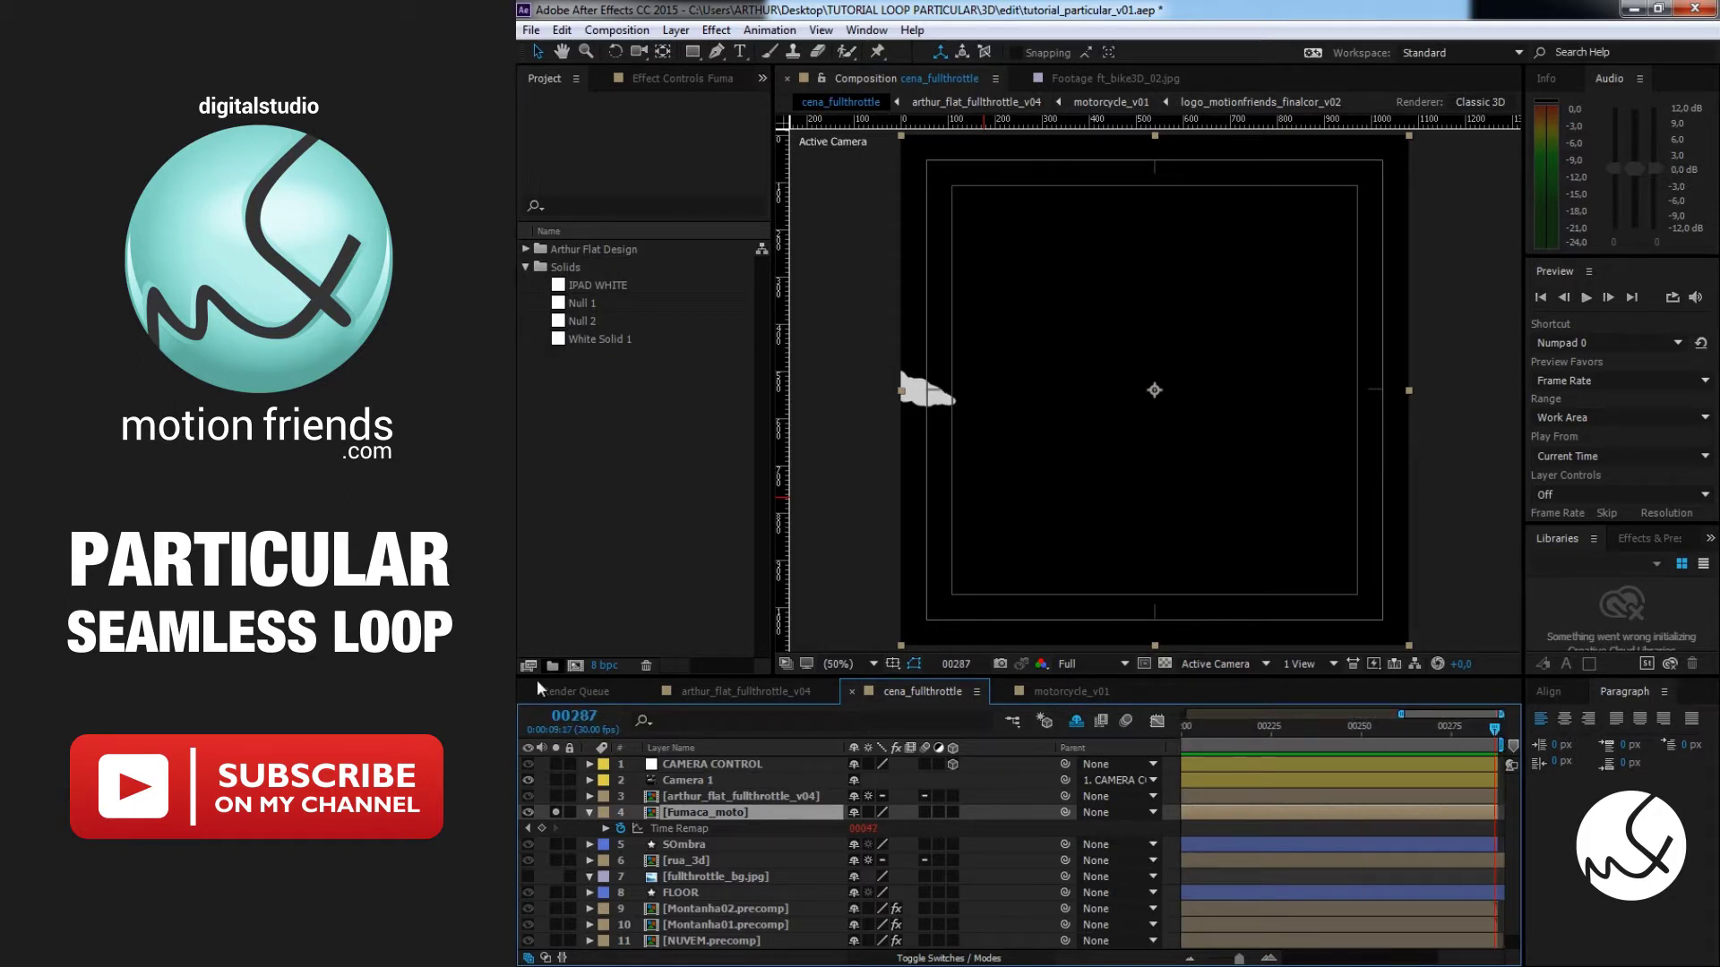
pyautogui.moveTo(1360, 728)
pyautogui.mouseDown()
pyautogui.moveTo(1085, 715)
pyautogui.moveTo(1395, 735)
pyautogui.mouseUp()
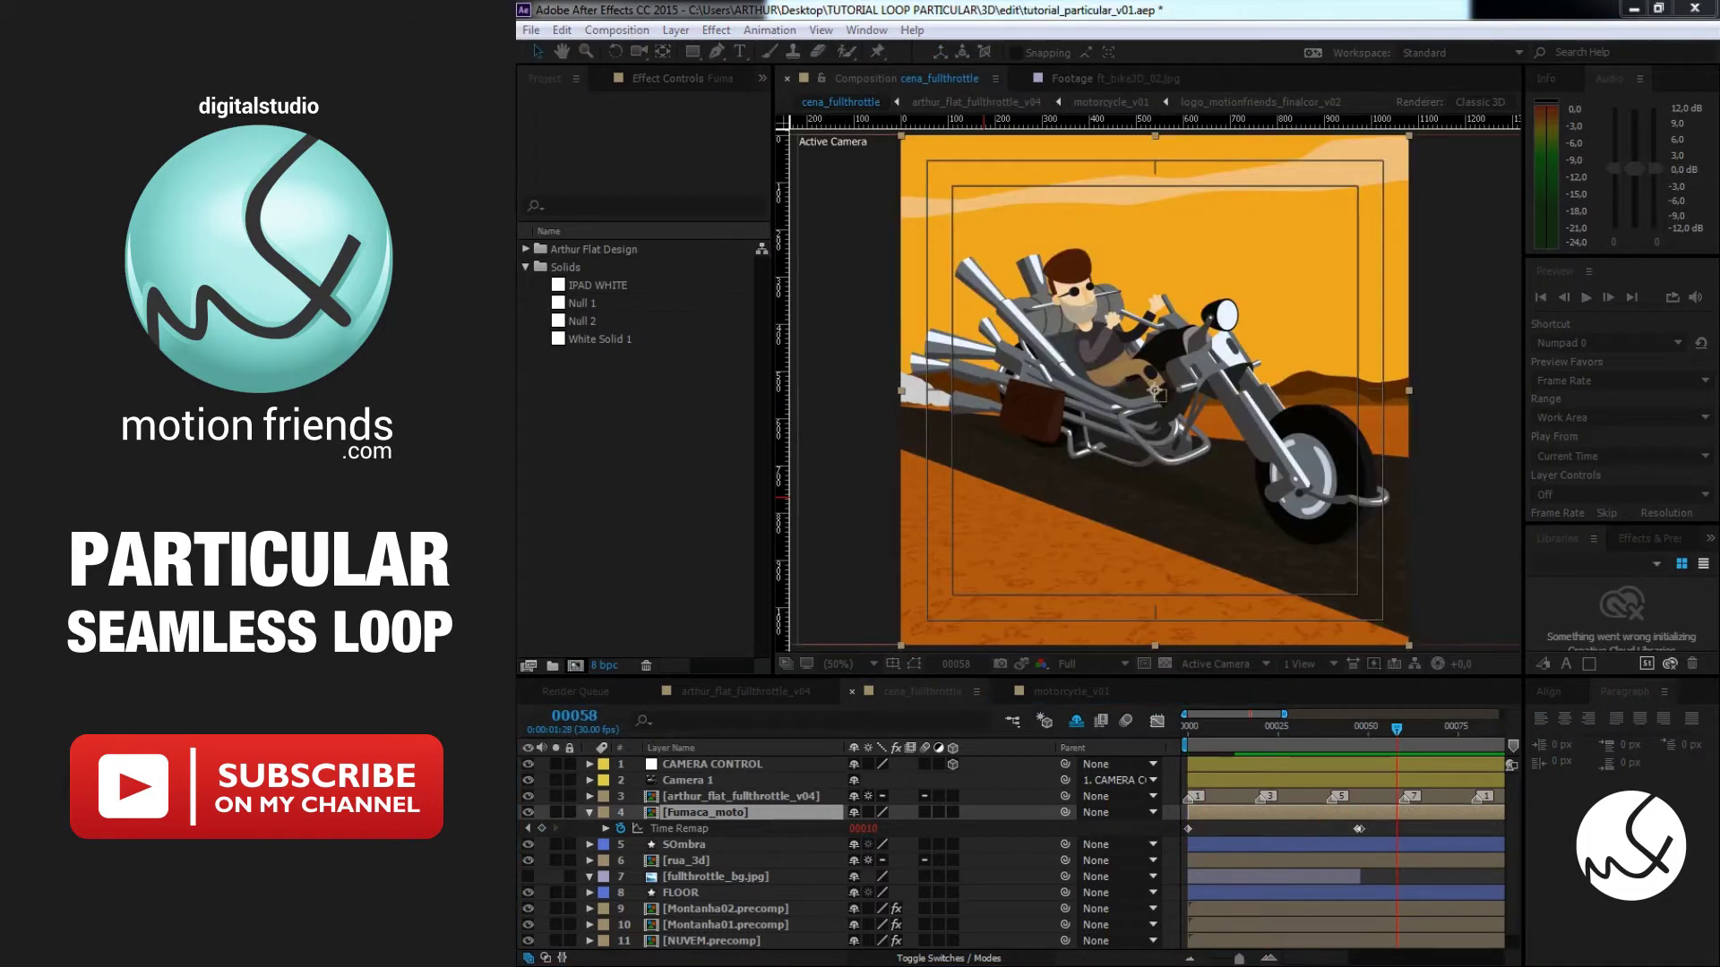
# Create a new composition named 'Fumaca'
pyautogui.hotkey('ctrl', 'n')
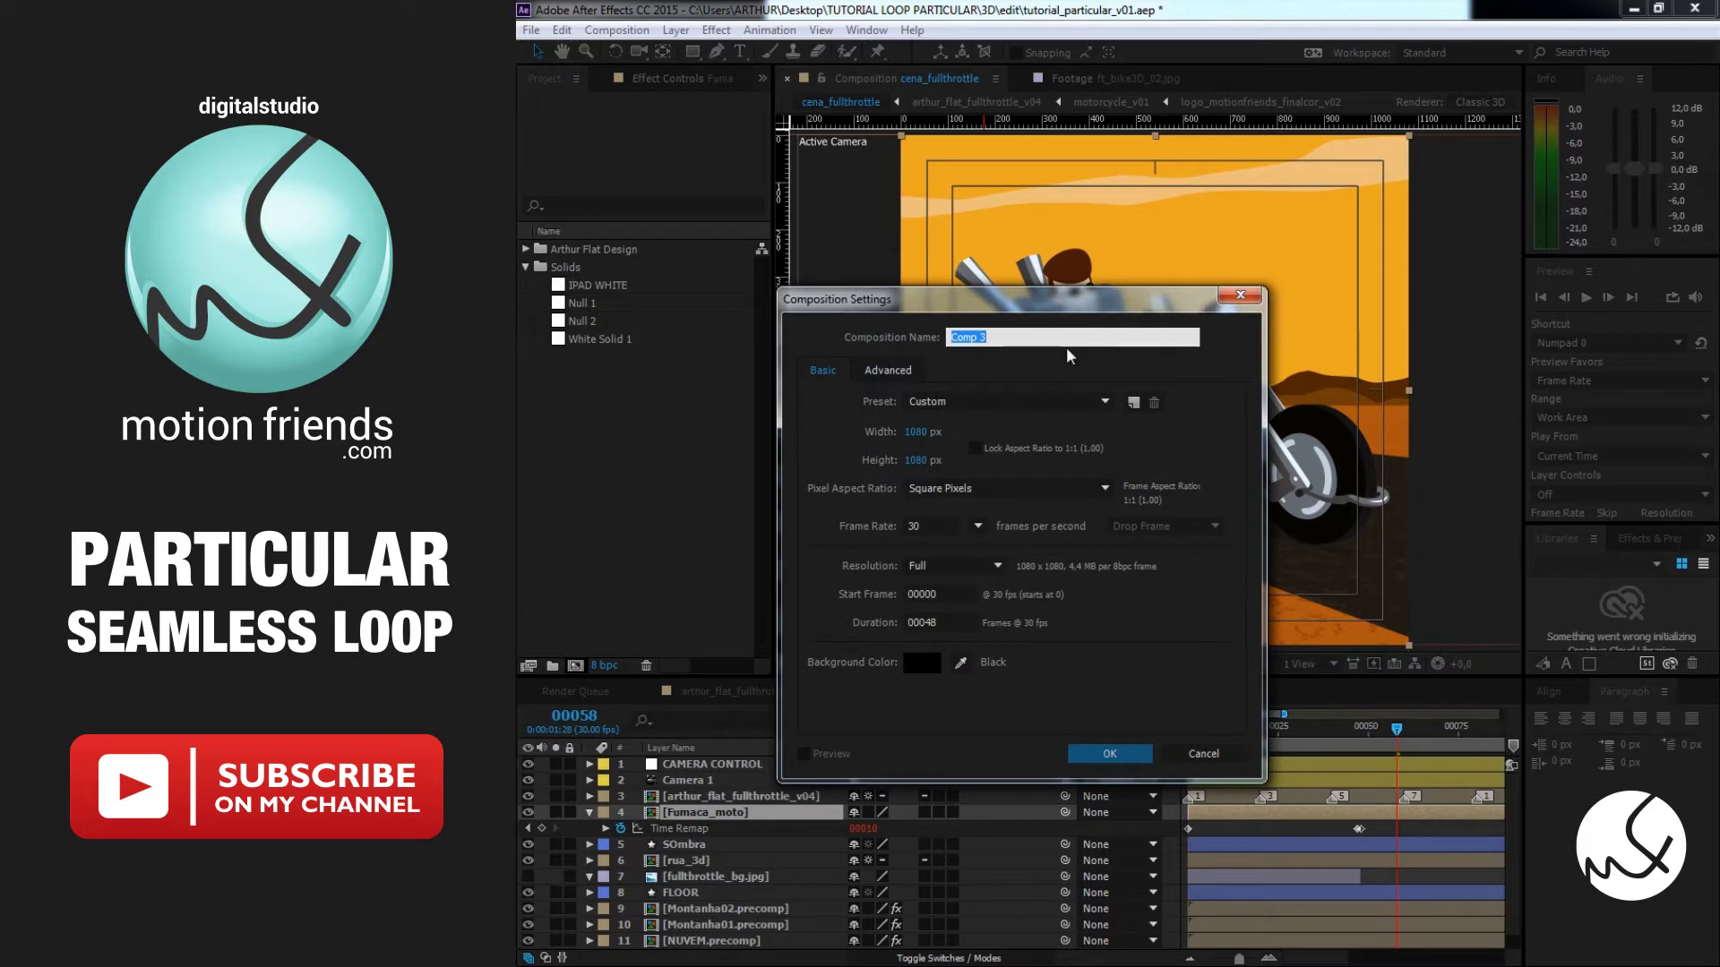
pyautogui.write('Fumaca')
pyautogui.press('Return')
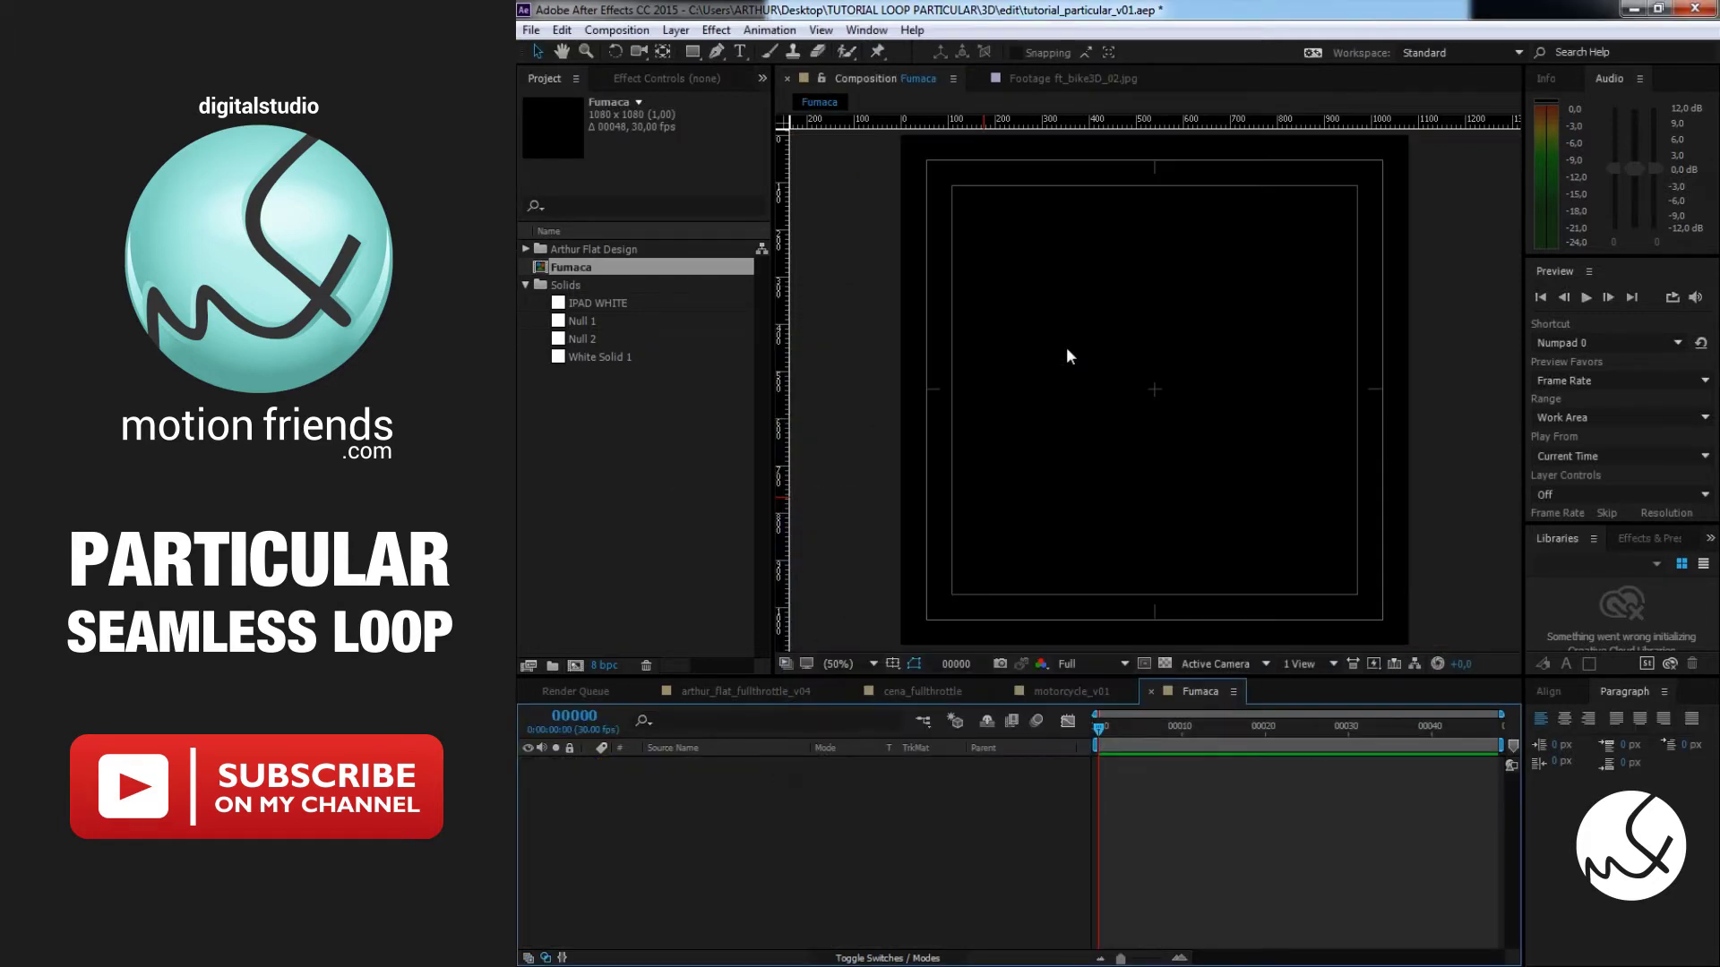
# Add a comp-sized white solid layer to Fumaca
pyautogui.rightClick(807, 835)
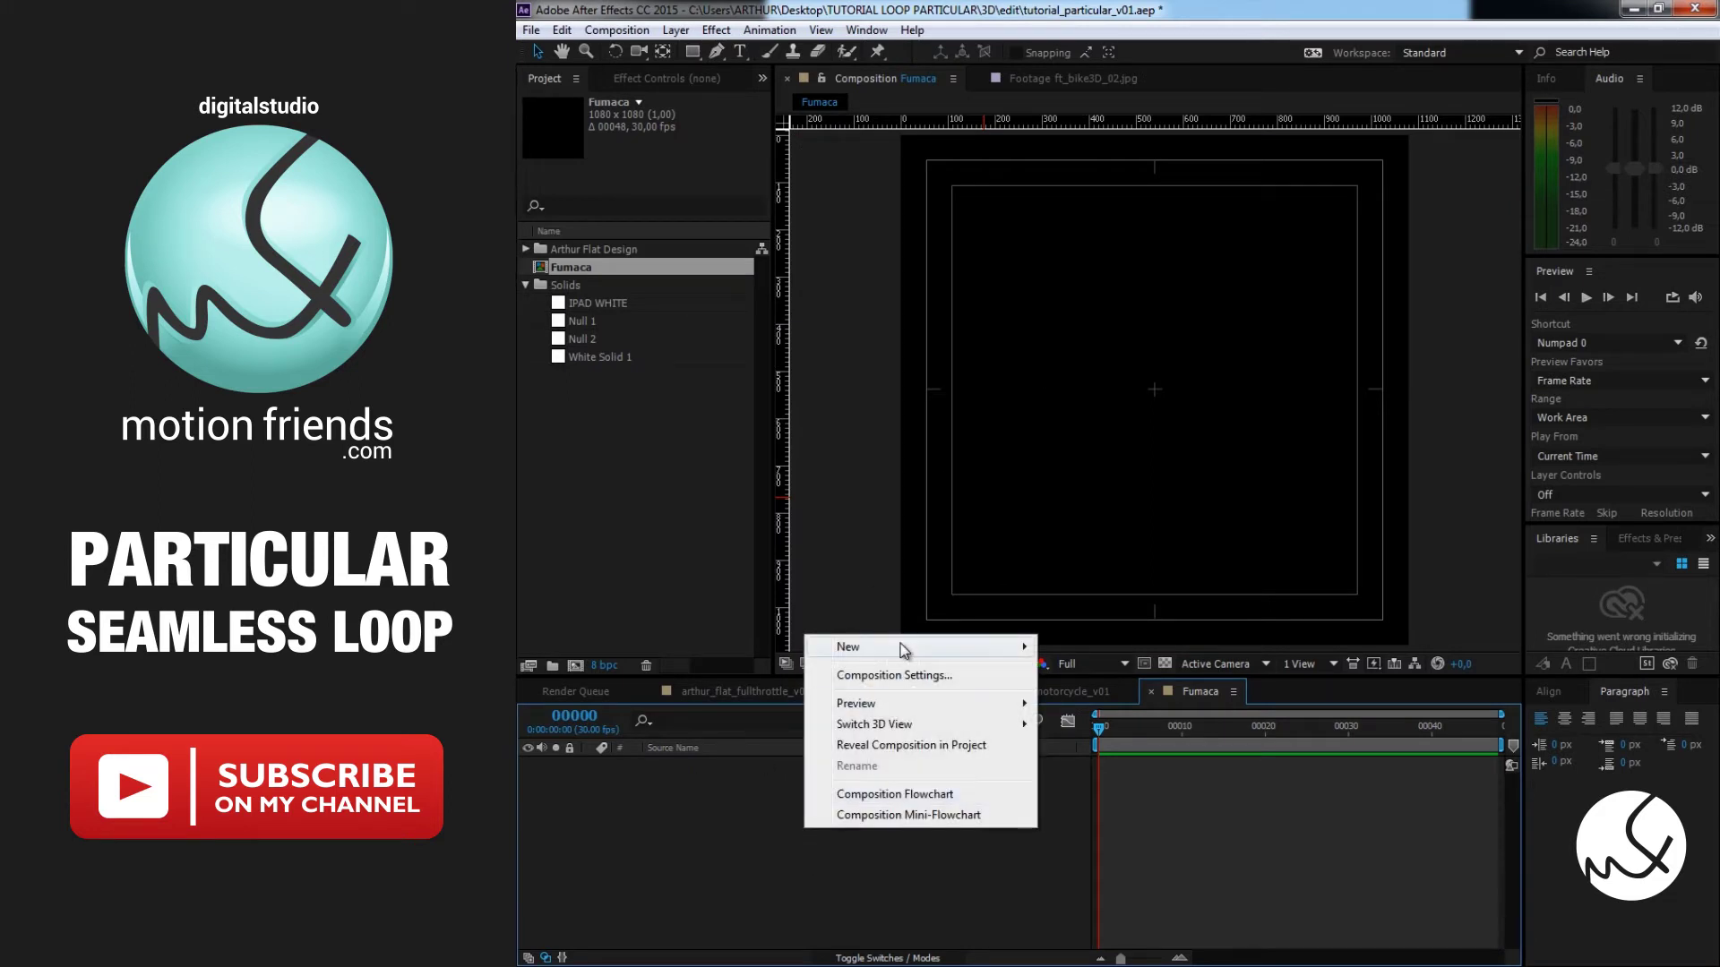
pyautogui.moveTo(901, 647)
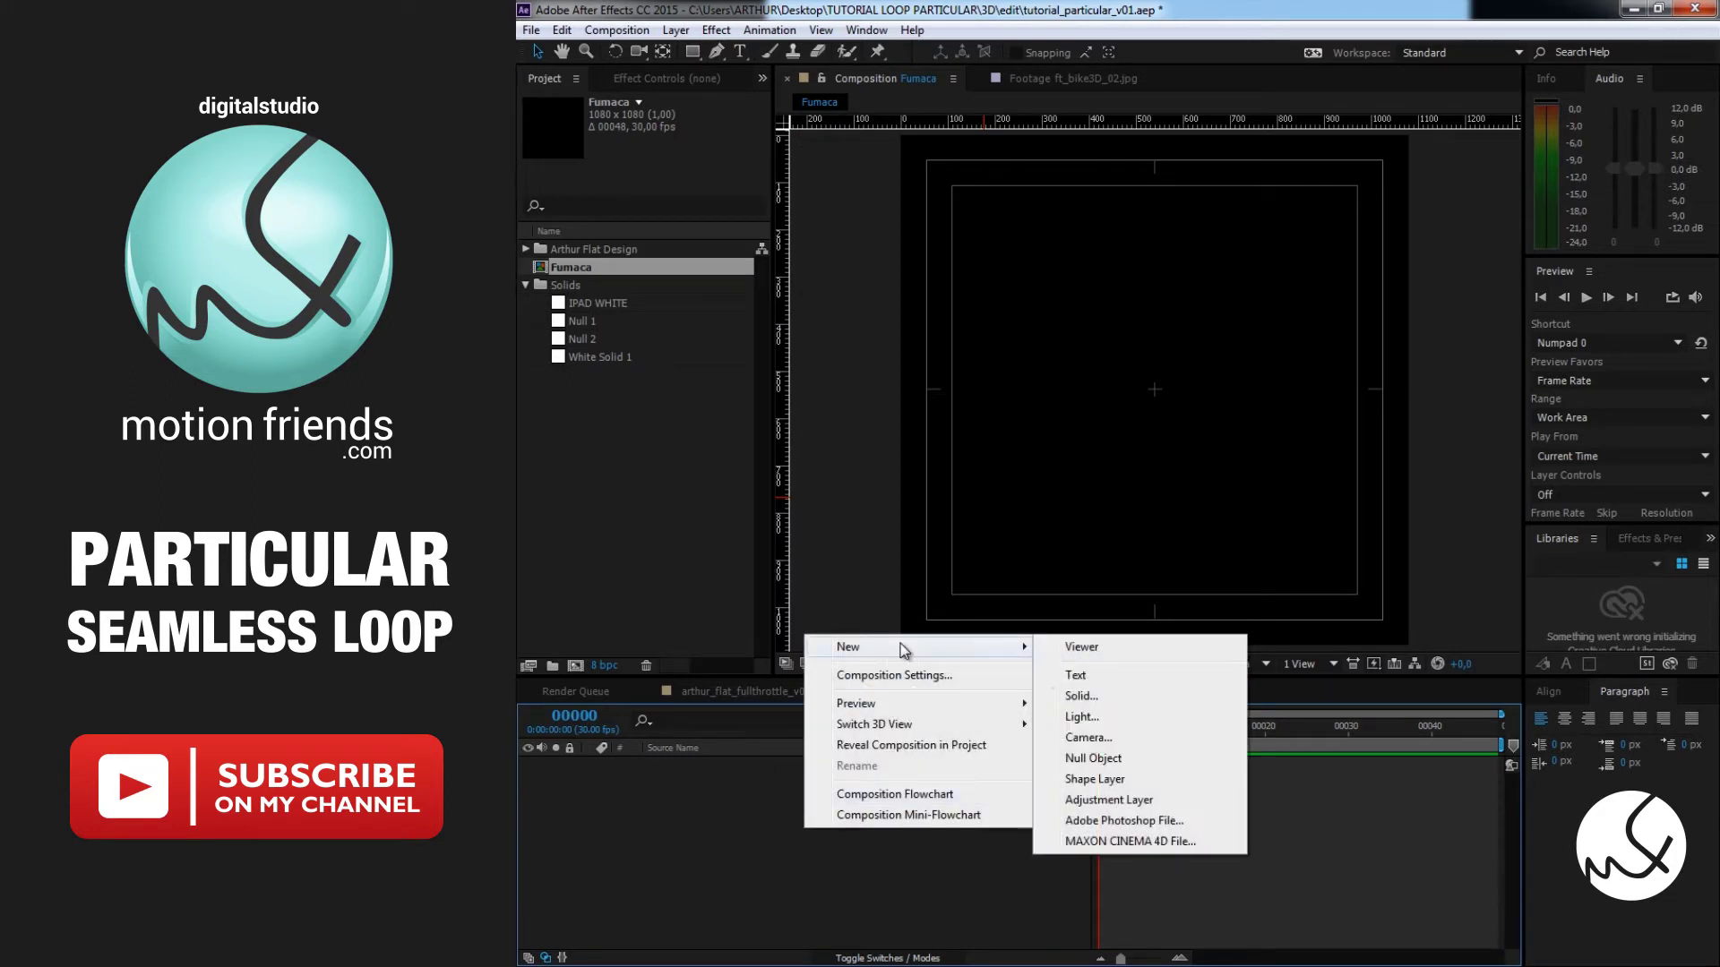
pyautogui.click(1169, 697)
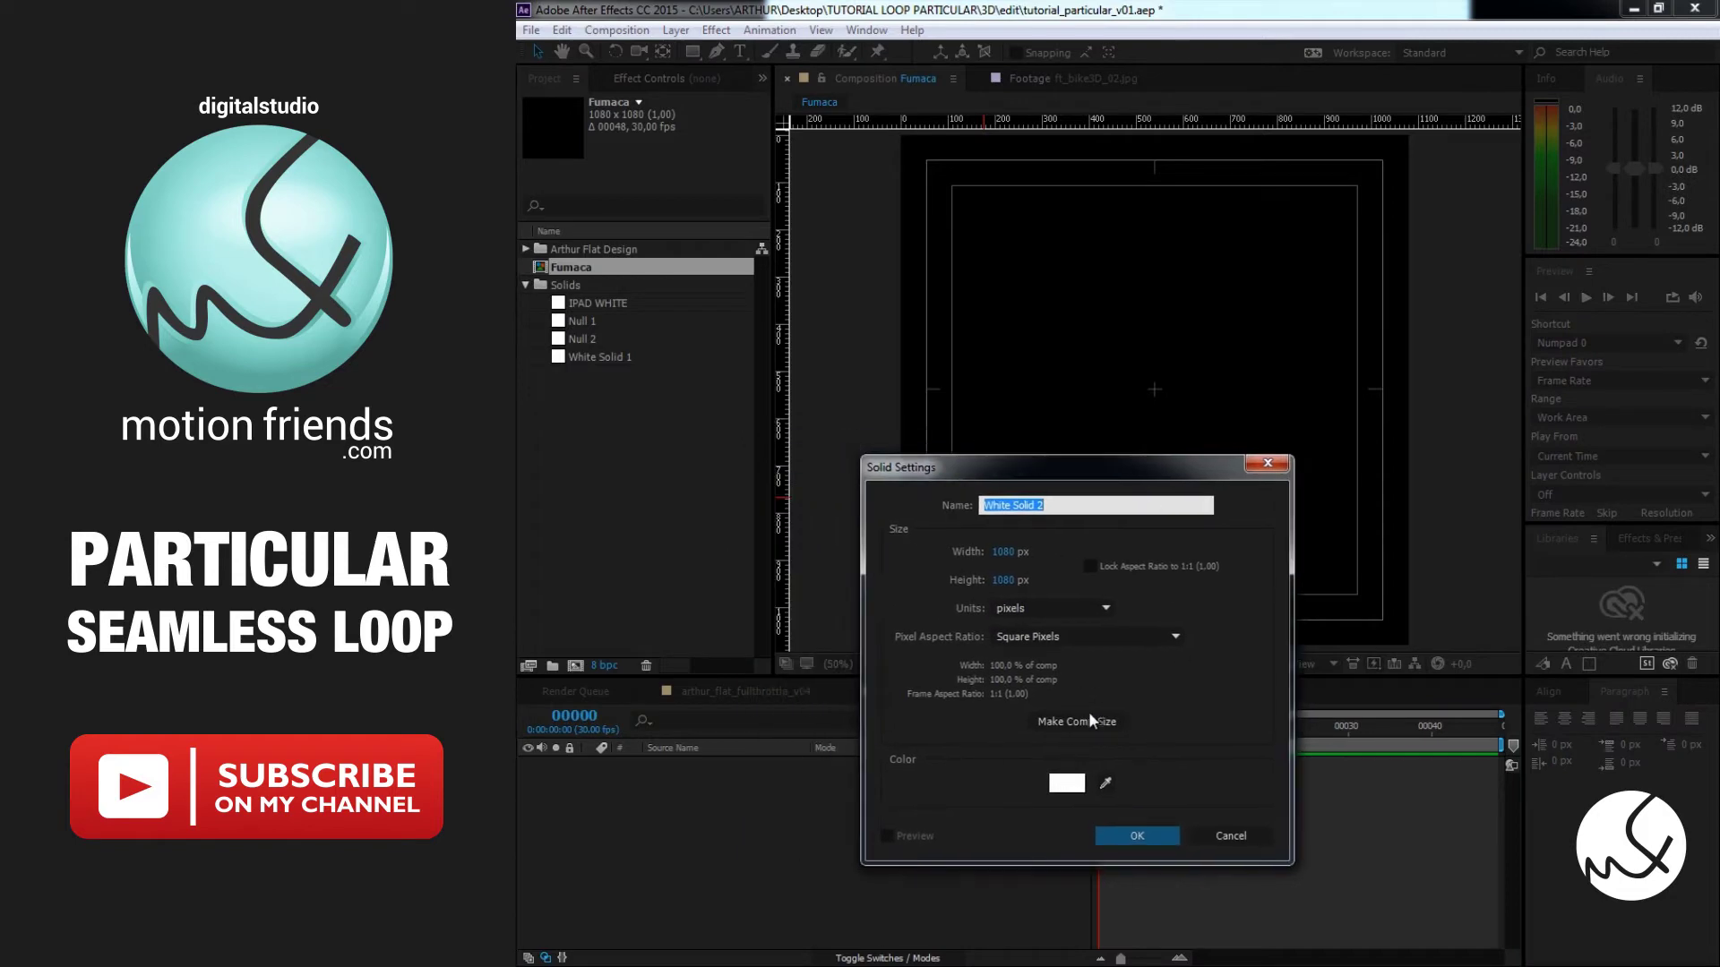
pyautogui.click(1099, 719)
pyautogui.click(1156, 840)
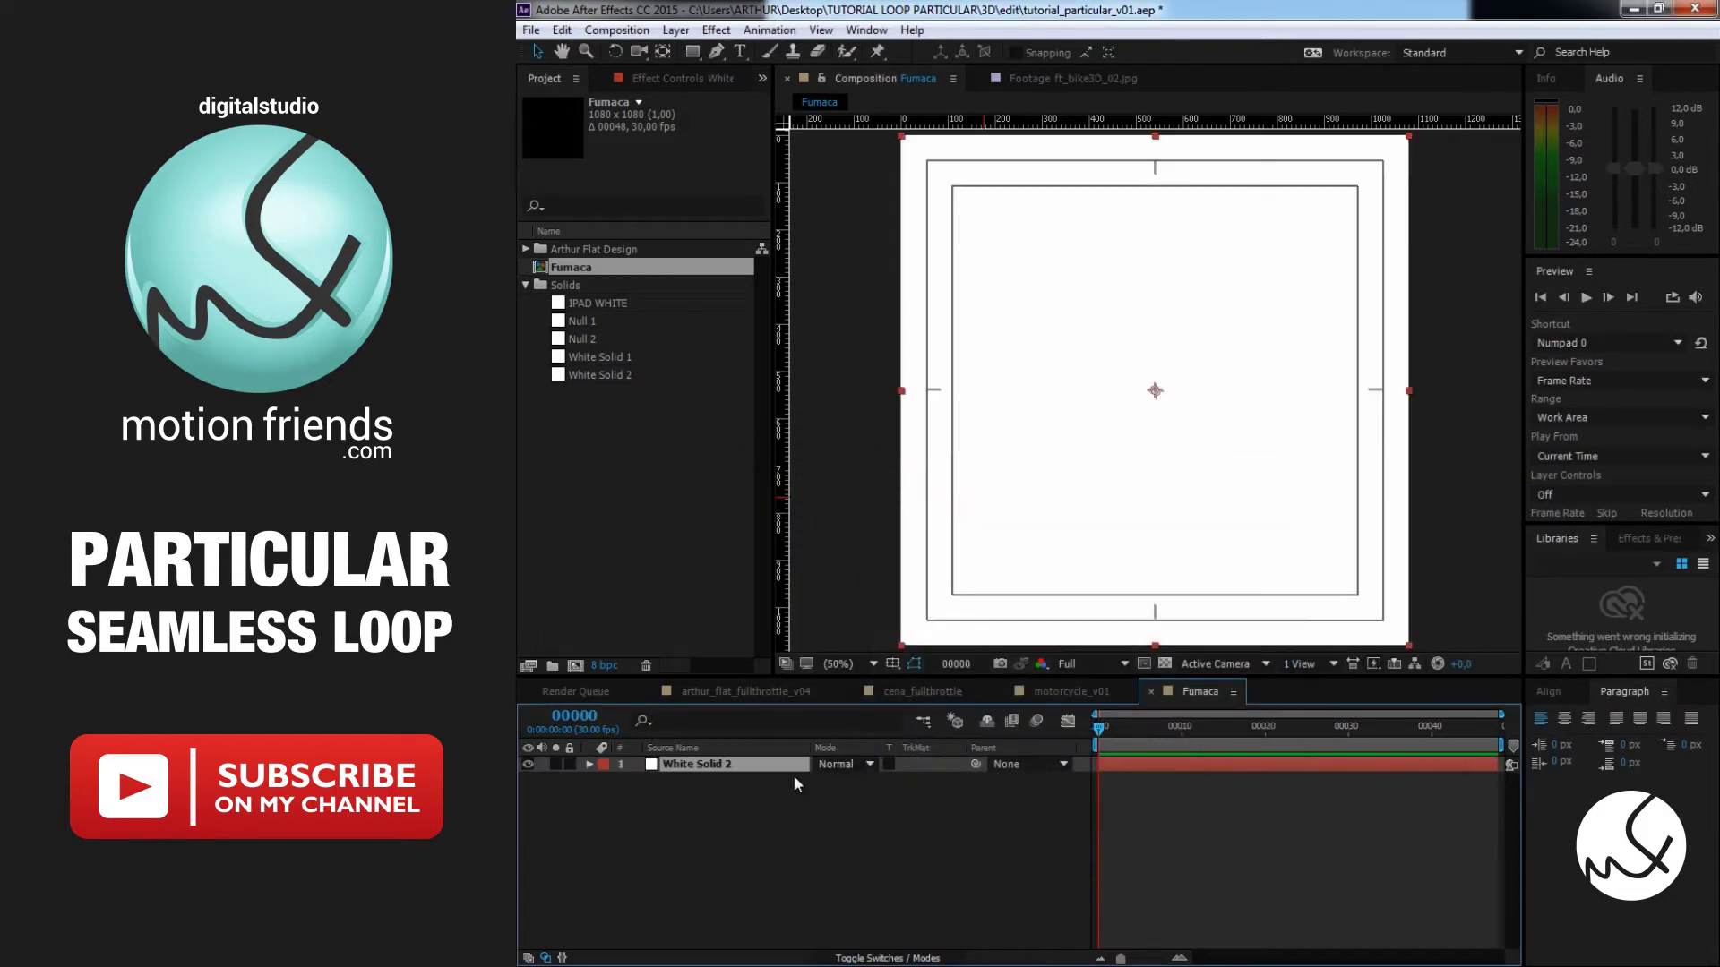
# Apply Trapcode Particular to White Solid 2 and widen Effect Controls
pyautogui.rightClick(723, 765)
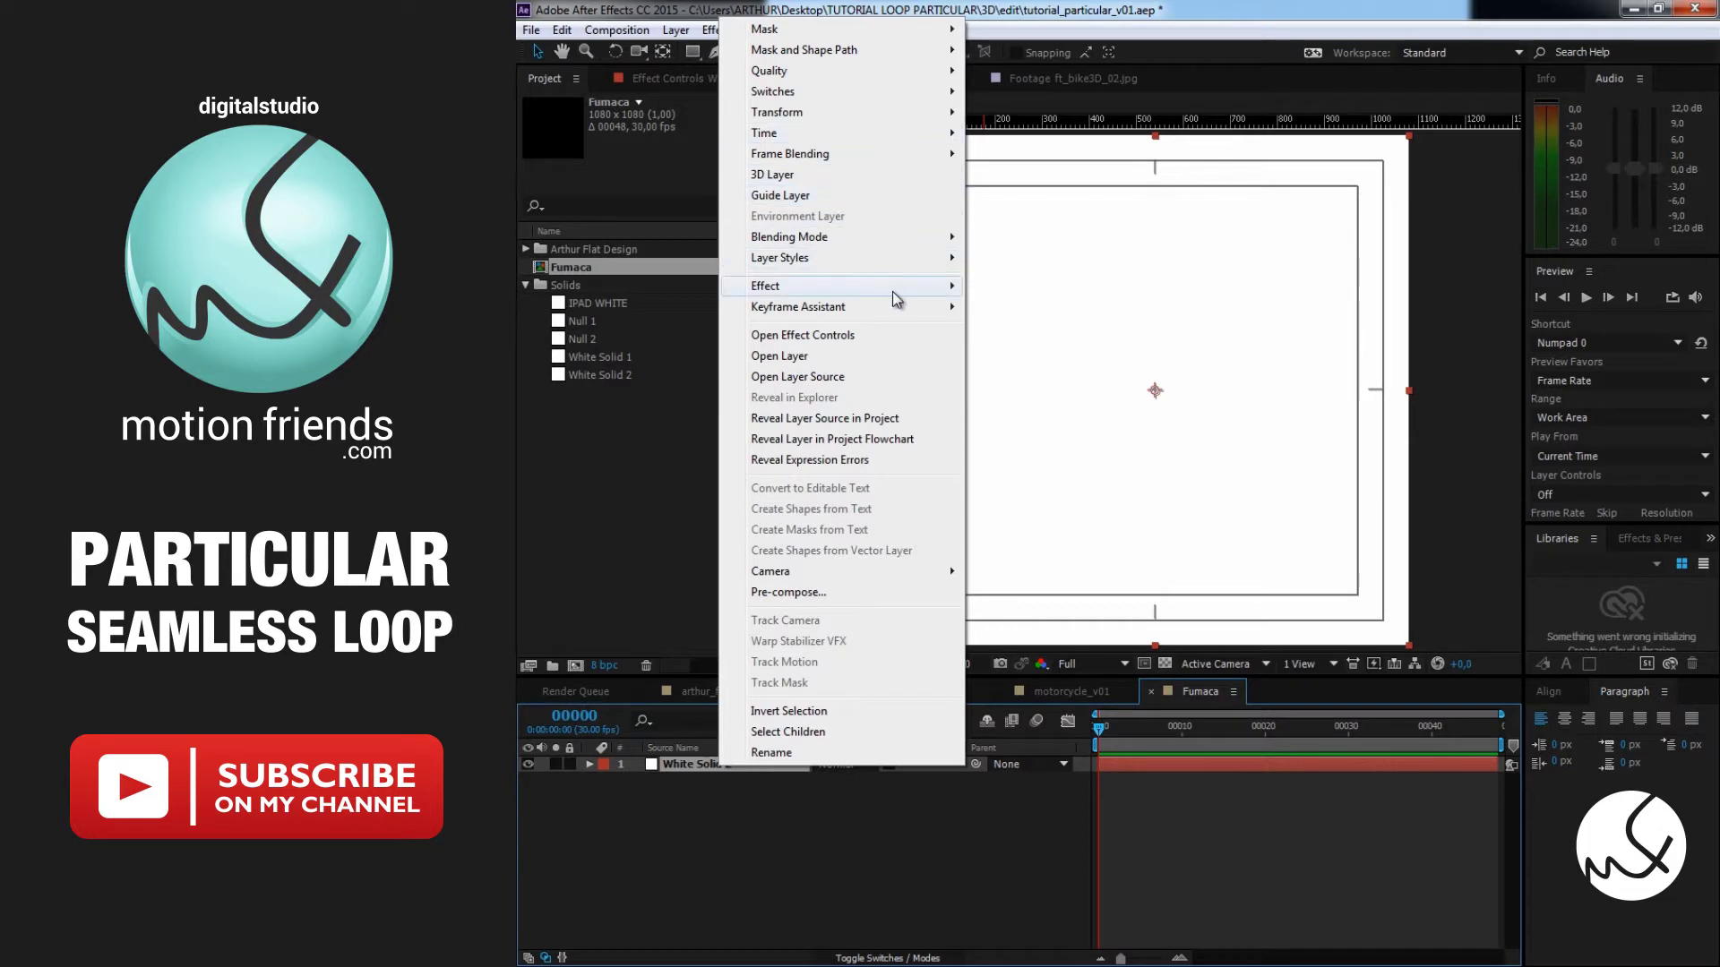
pyautogui.moveTo(894, 292)
pyautogui.moveTo(1114, 793)
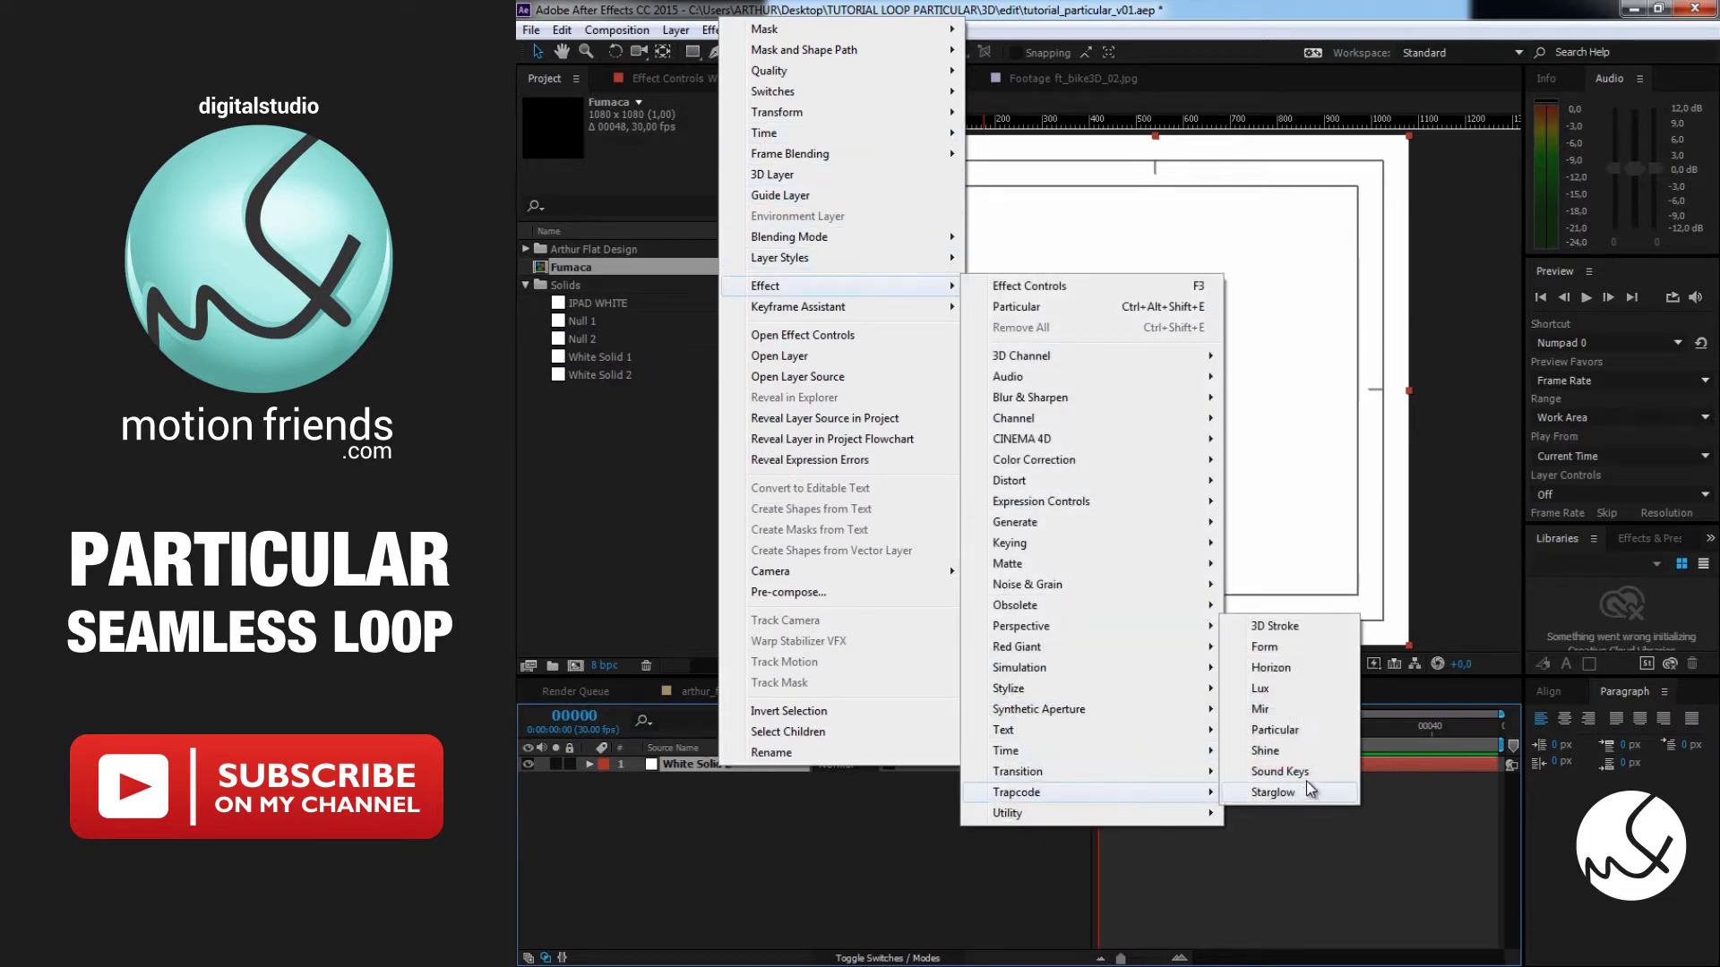
pyautogui.click(1322, 742)
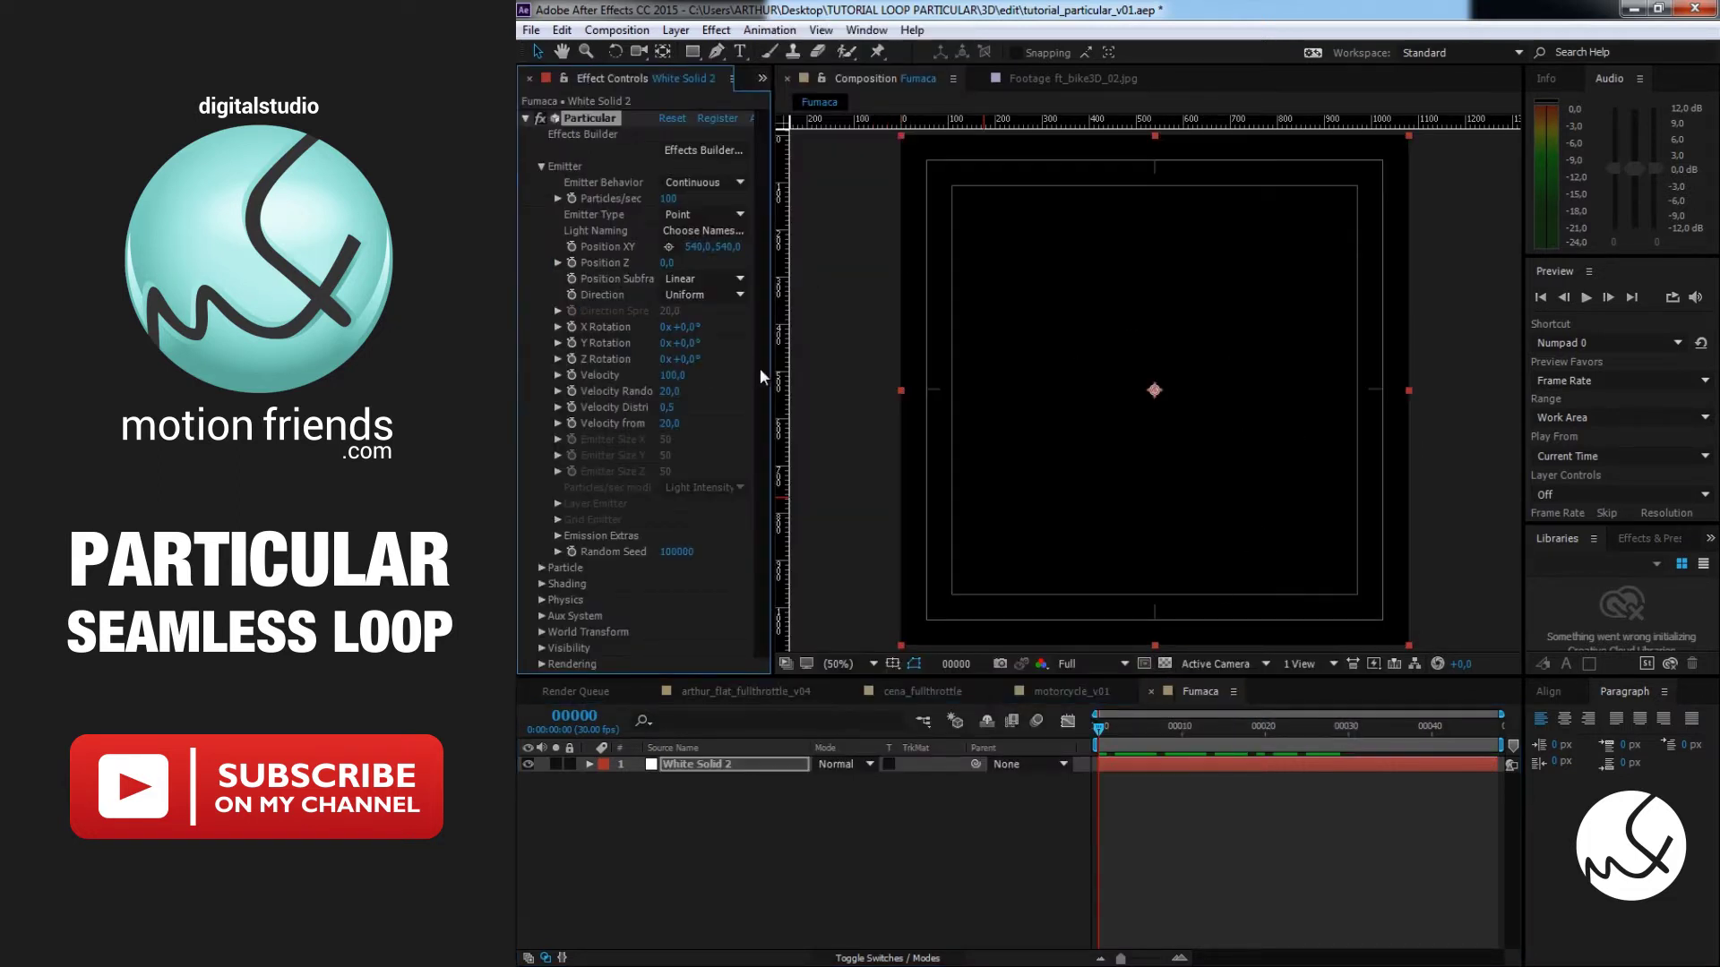
pyautogui.moveTo(770, 371); pyautogui.dragTo(899, 383)
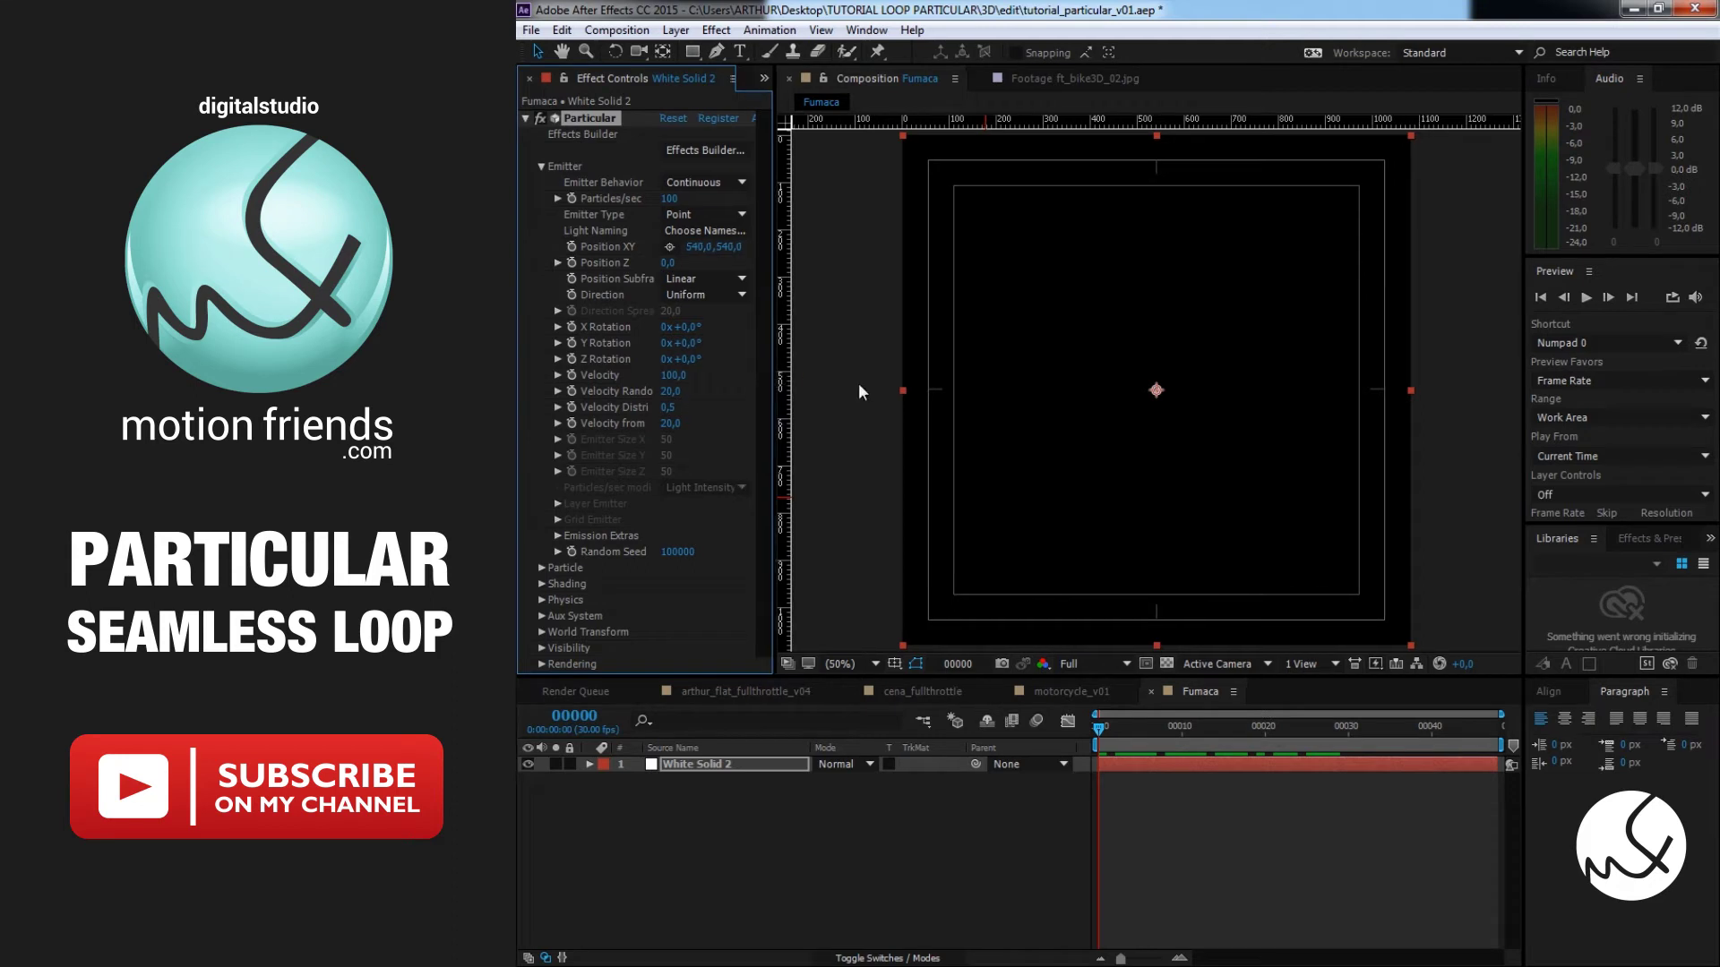
# Preview the emission and keyframe Particles/sec at 100 on frame 0
pyautogui.click(1106, 736)
pyautogui.press('space')
pyautogui.press('space')
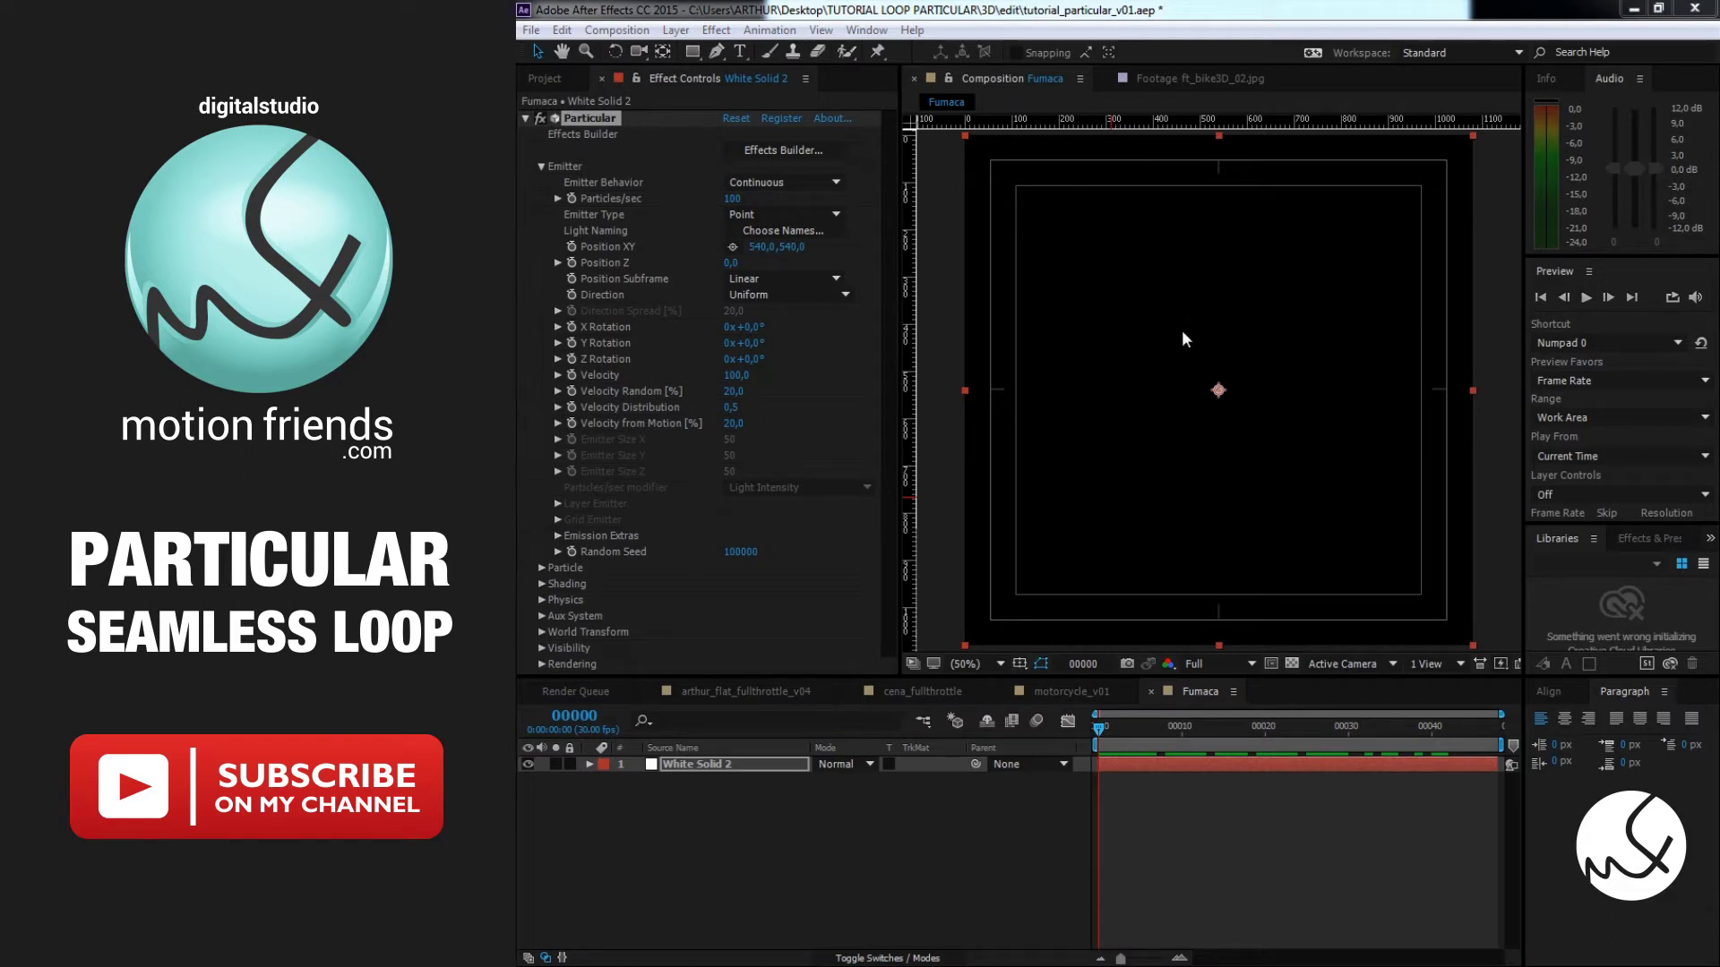
pyautogui.click(572, 198)
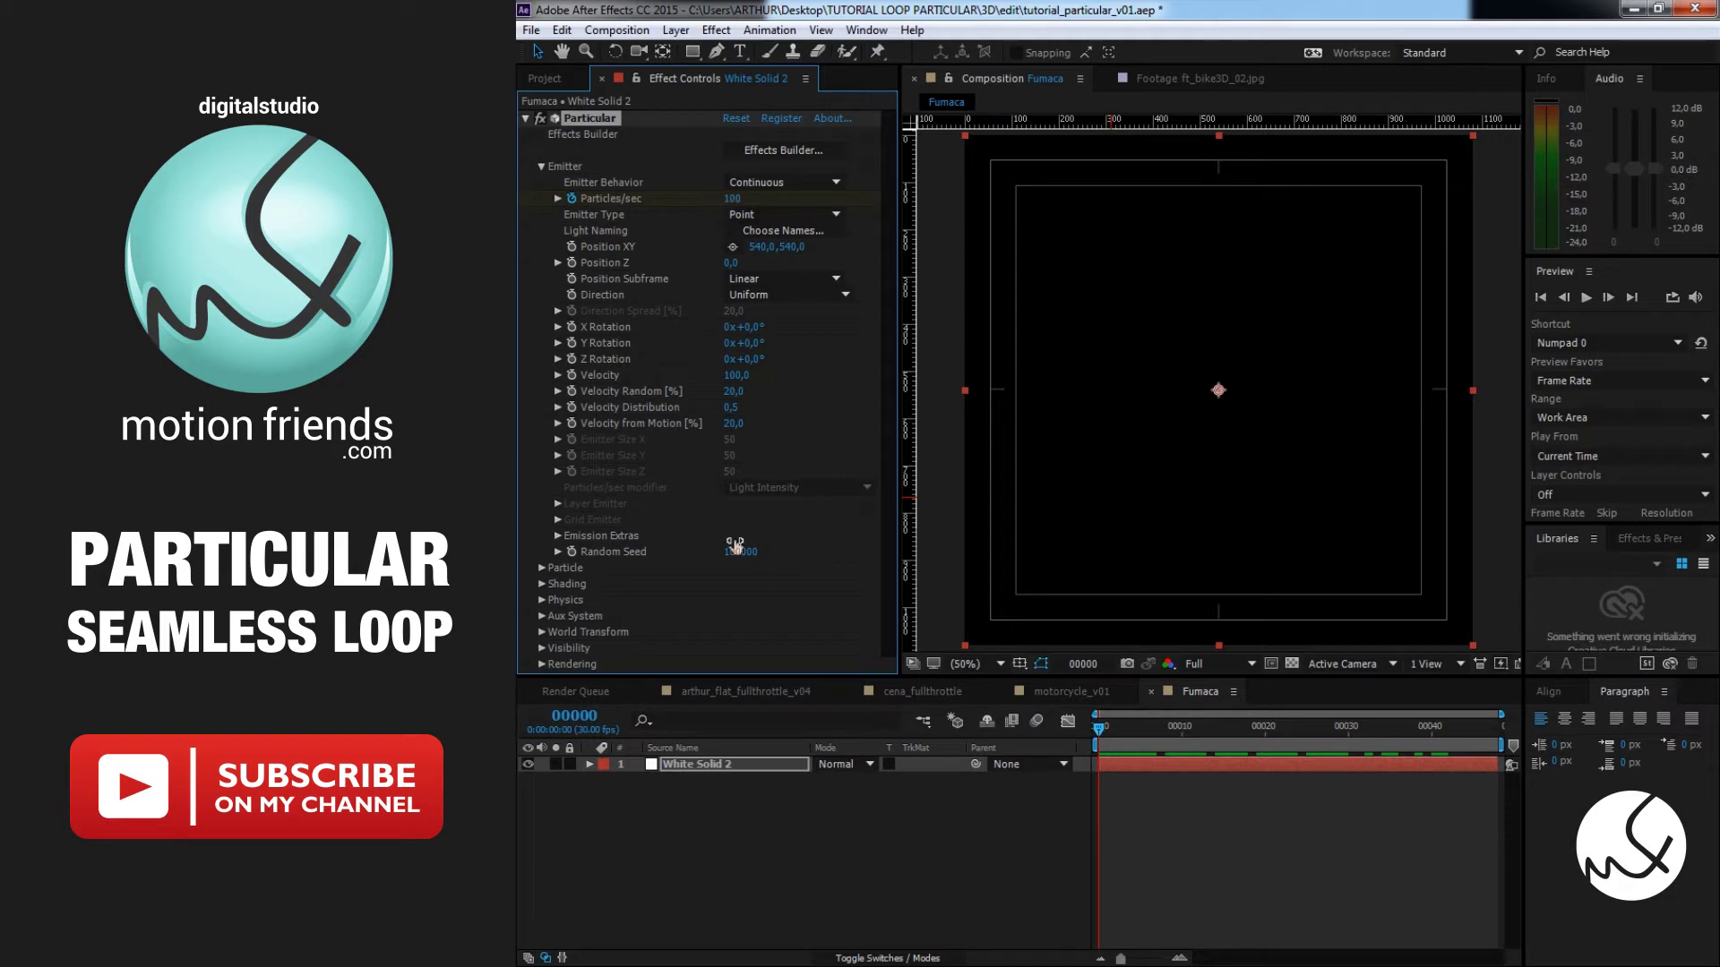
pyautogui.press('u')
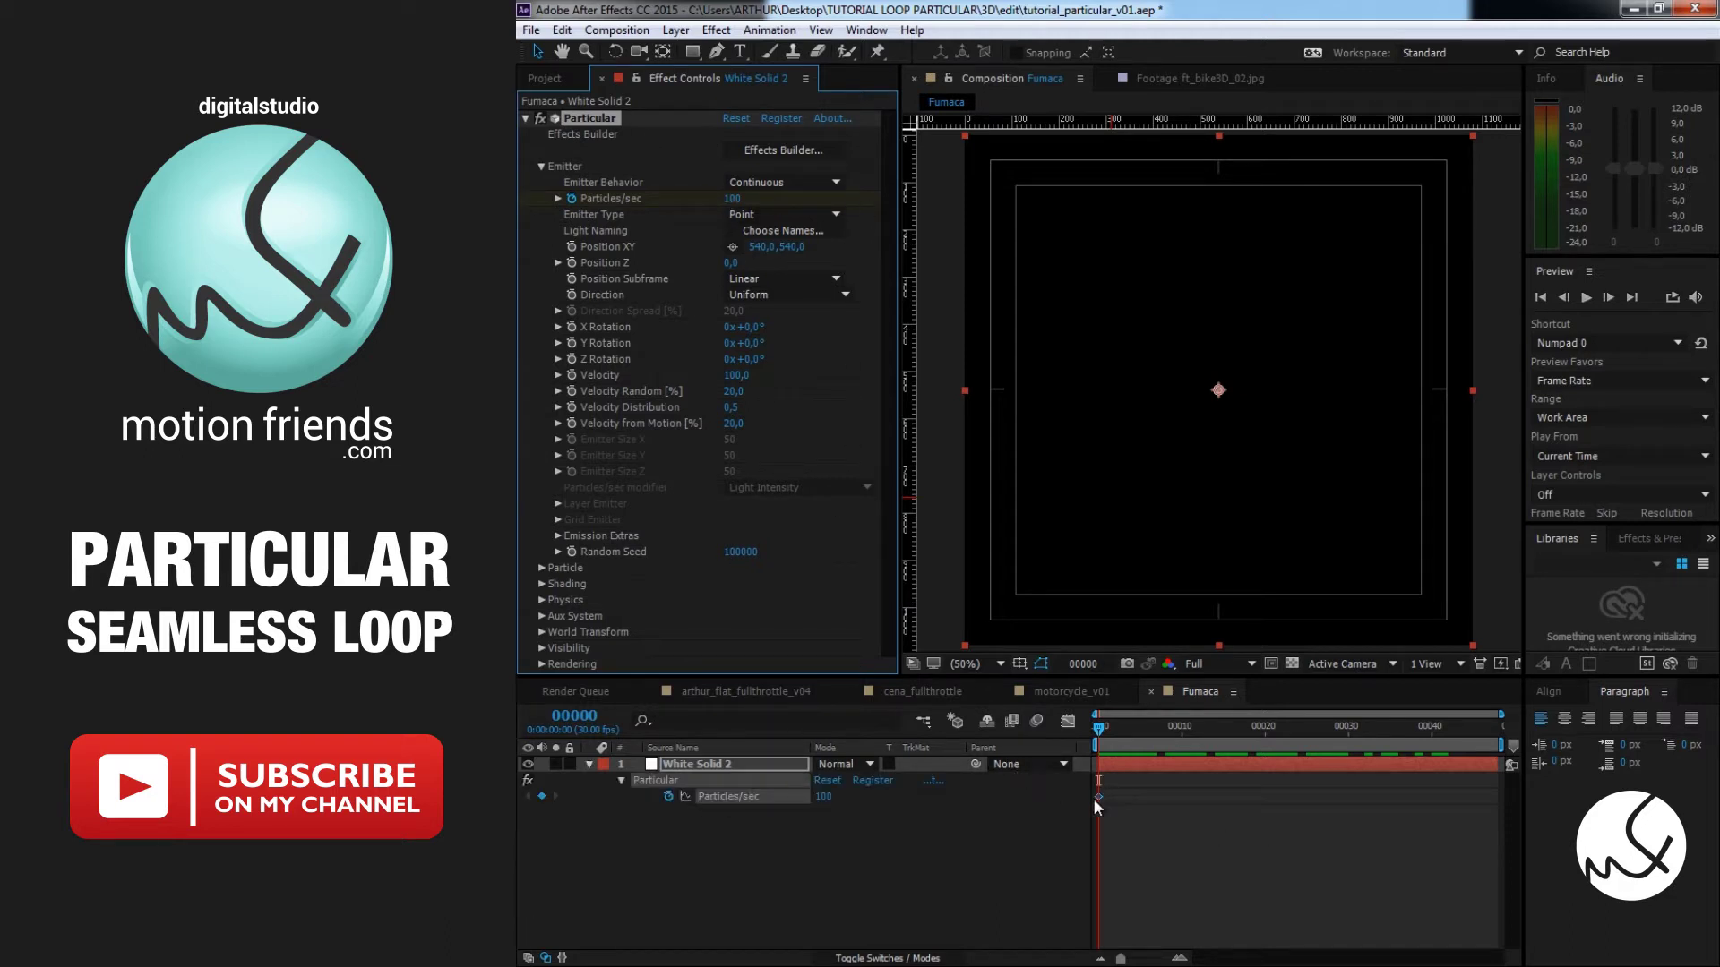
pyautogui.rightClick(1093, 800)
pyautogui.click(1110, 799)
pyautogui.rightClick(1098, 796)
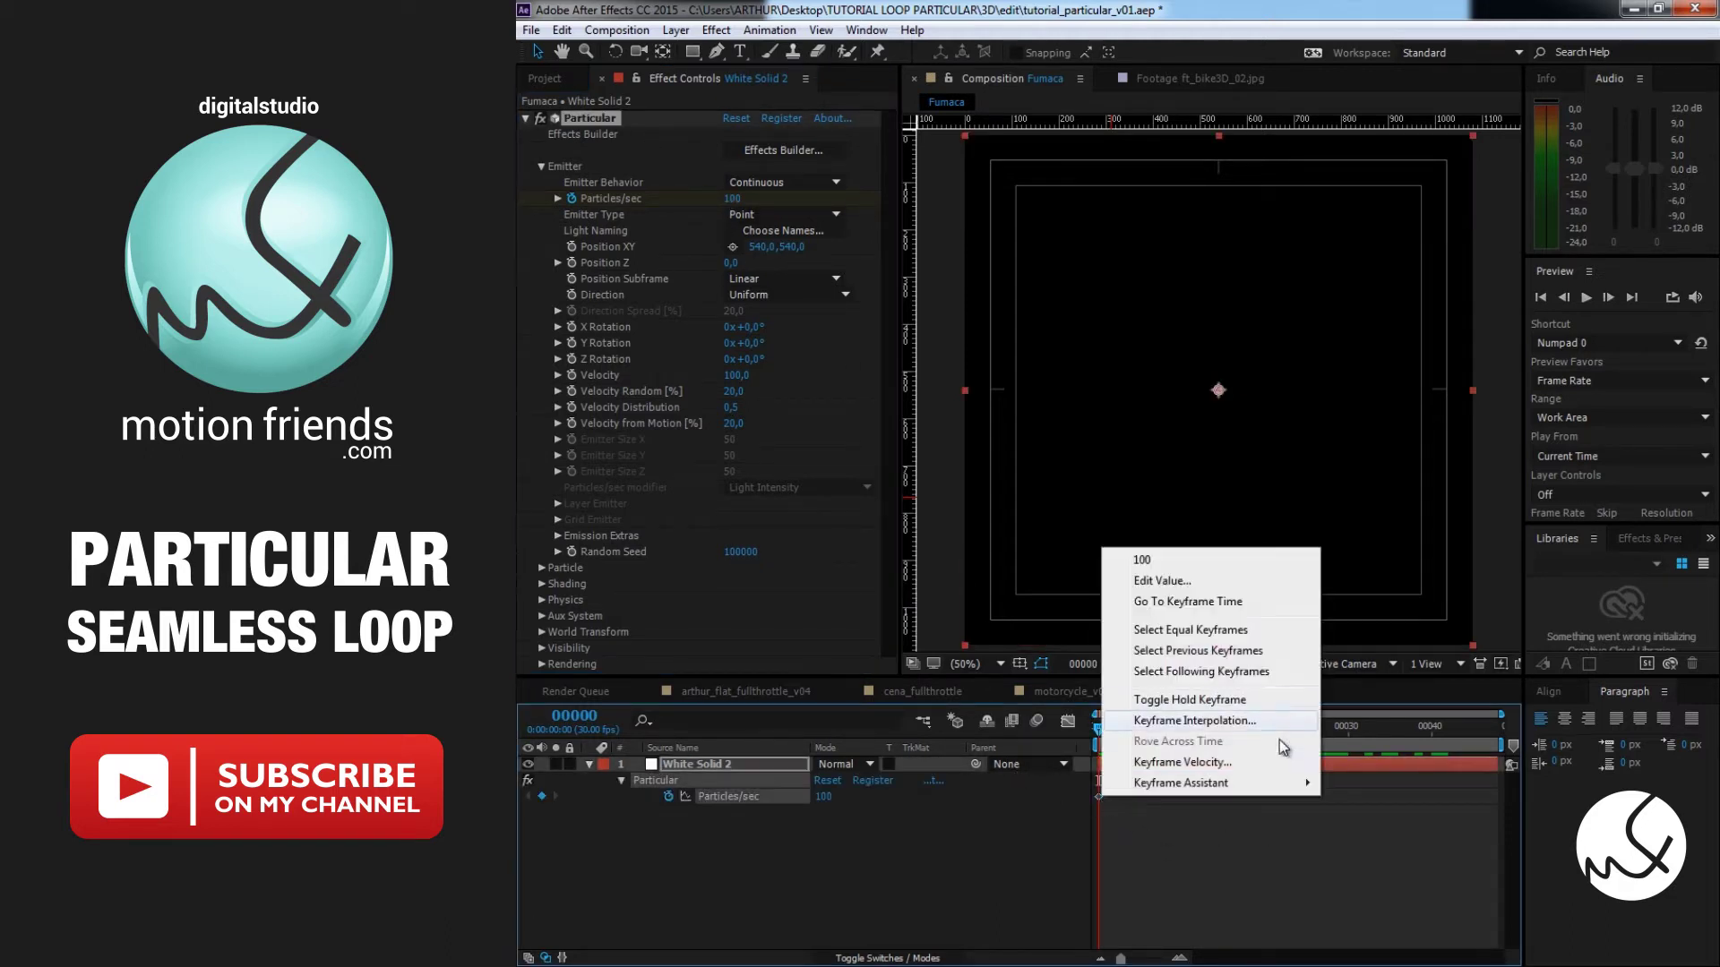
pyautogui.click(1278, 700)
pyautogui.moveTo(1112, 733); pyautogui.dragTo(1556, 752)
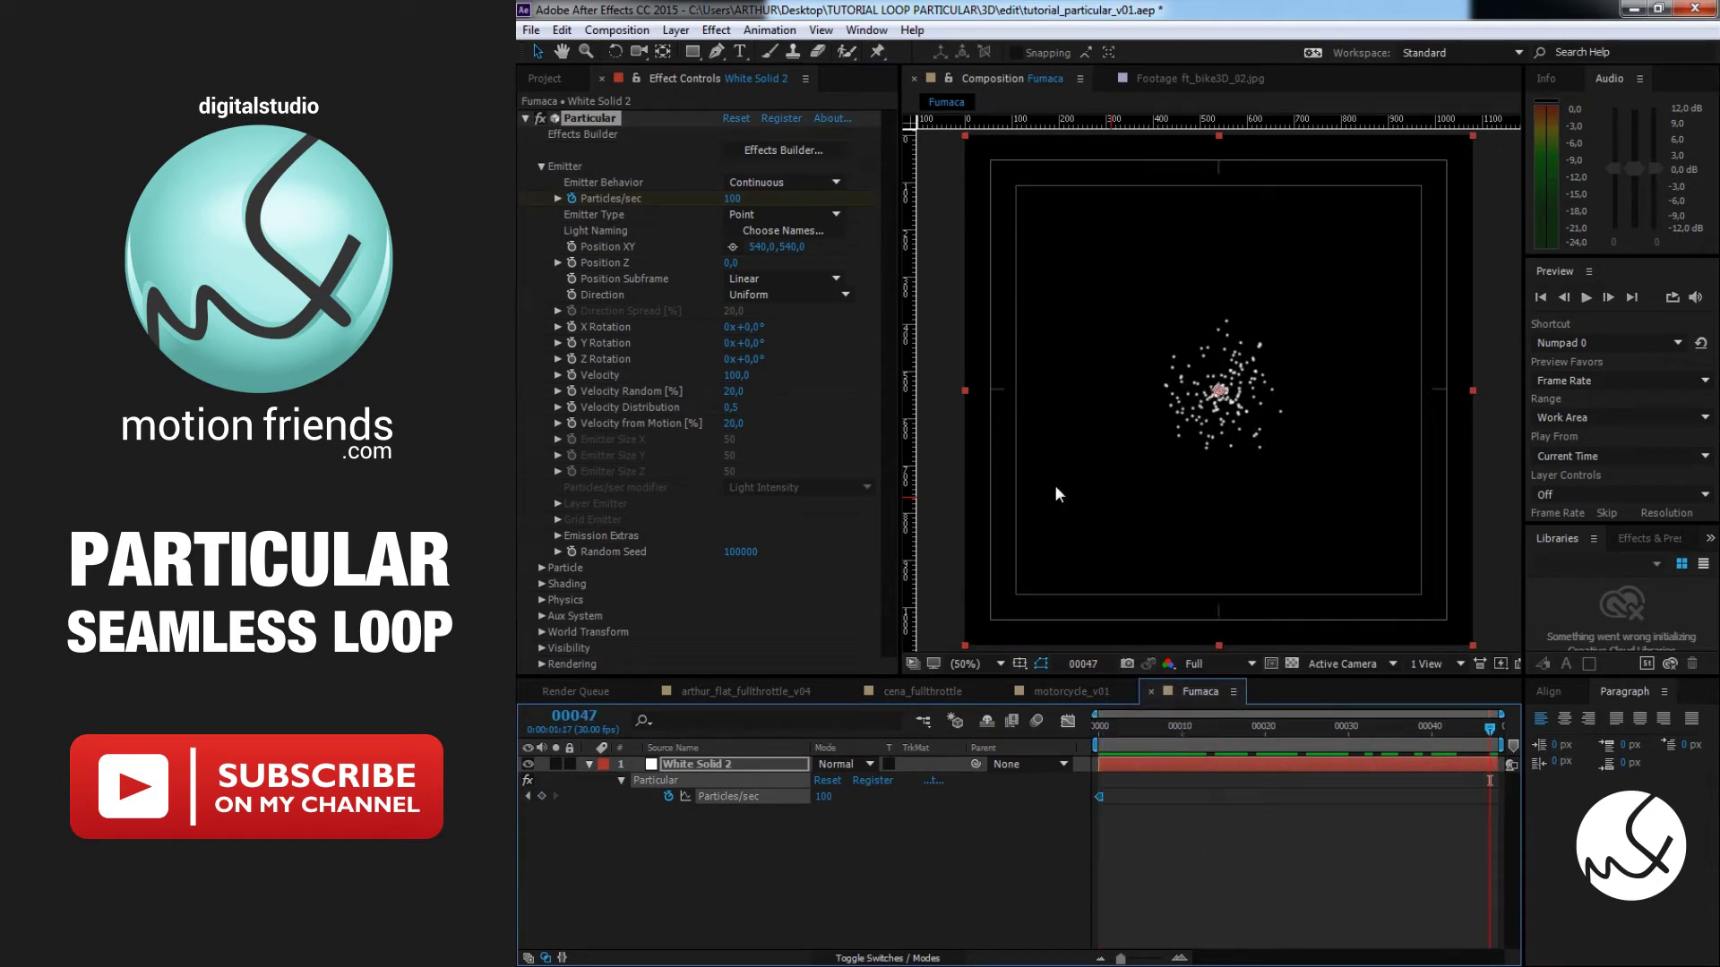
pyautogui.press('pagedown')
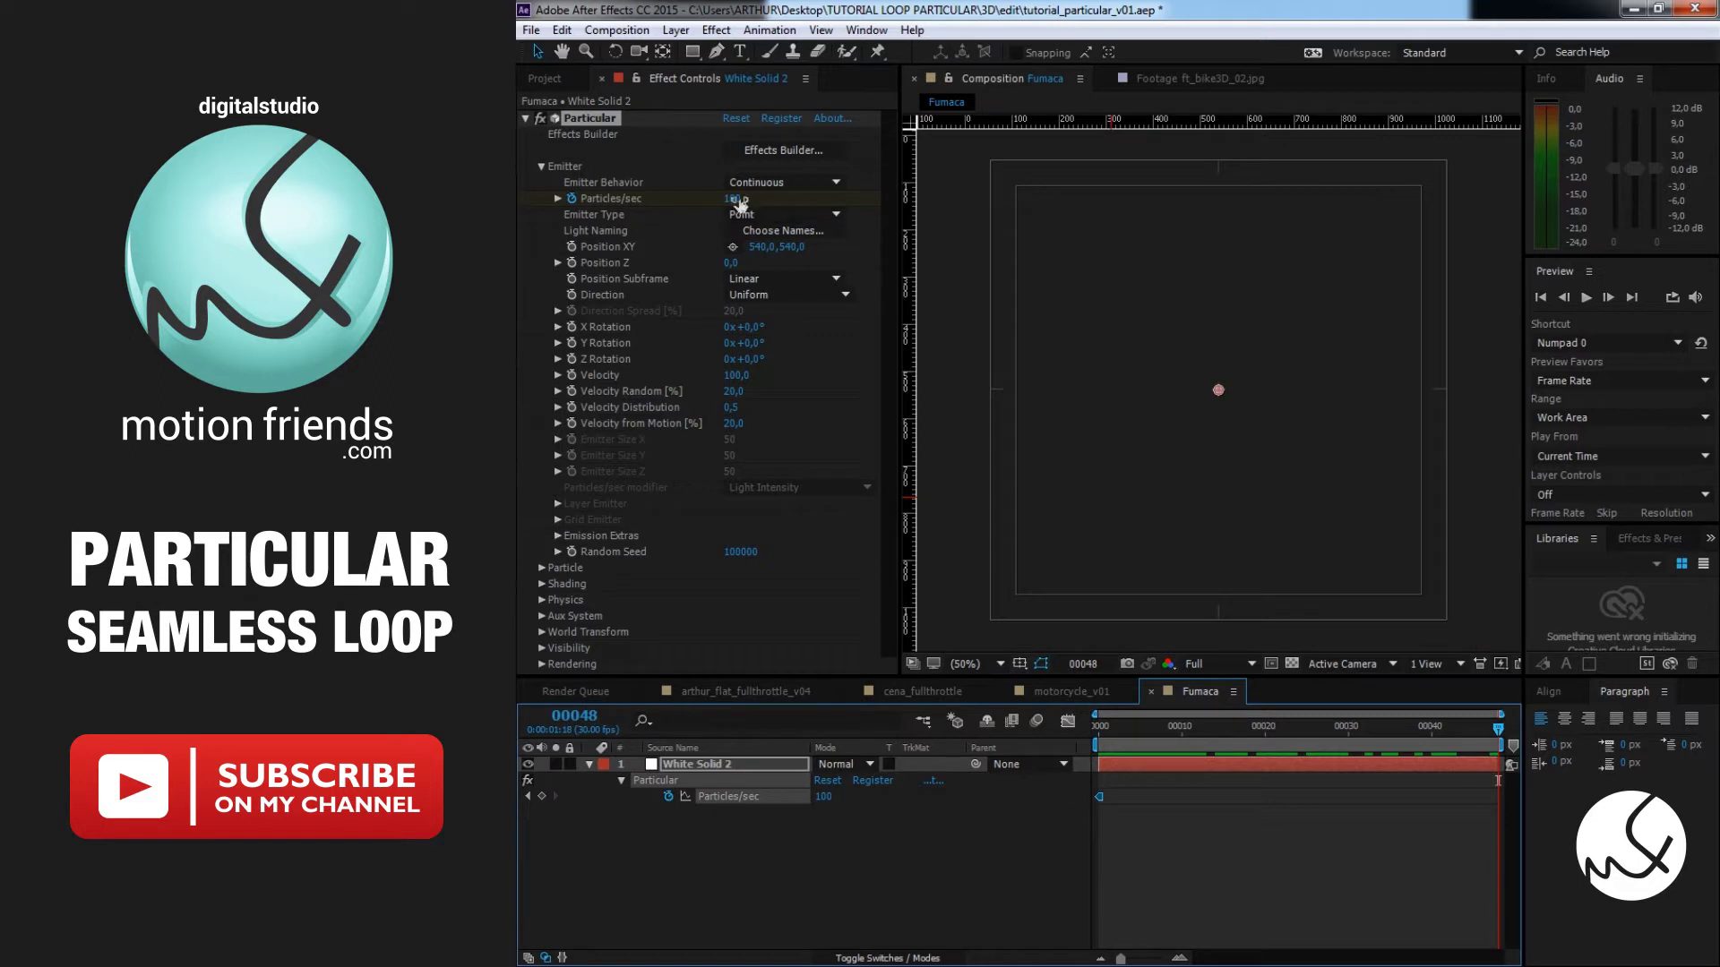
pyautogui.click(735, 199)
pyautogui.write('0')
pyautogui.press('Return')
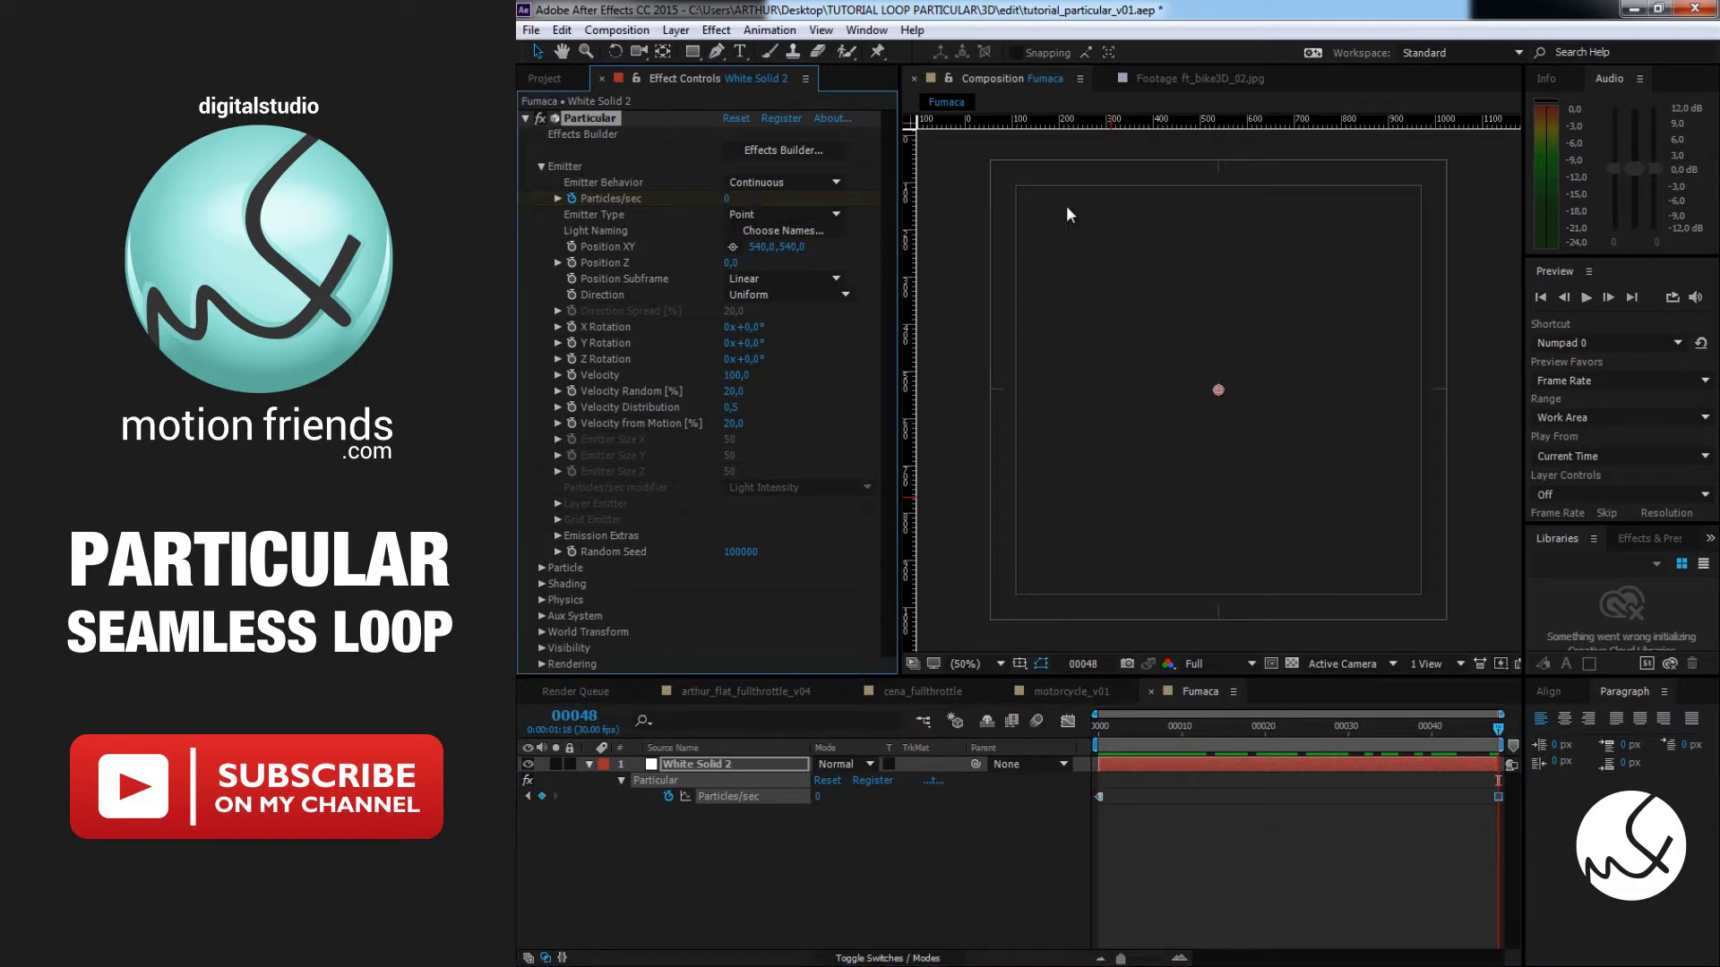
pyautogui.click(1480, 722)
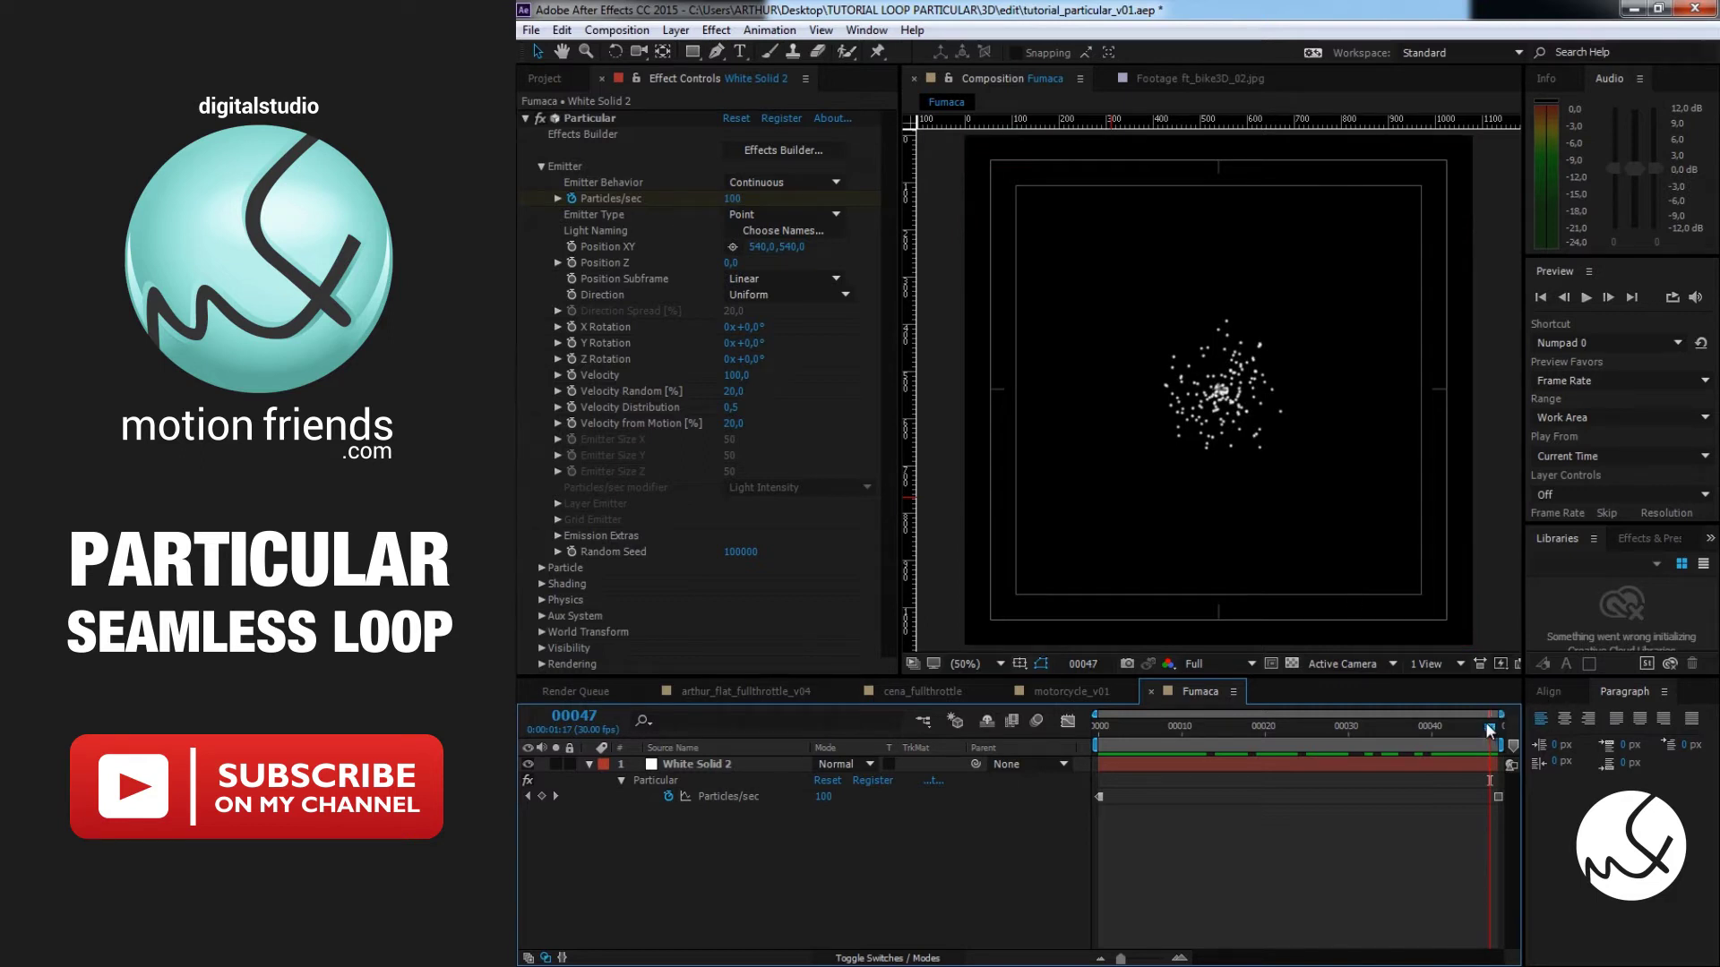
pyautogui.moveTo(1491, 723)
pyautogui.mouseDown()
pyautogui.moveTo(1070, 721)
pyautogui.moveTo(1497, 727)
pyautogui.mouseUp()
pyautogui.moveTo(1497, 727)
pyautogui.mouseDown()
pyautogui.moveTo(1287, 708)
pyautogui.moveTo(1097, 724)
pyautogui.mouseUp()
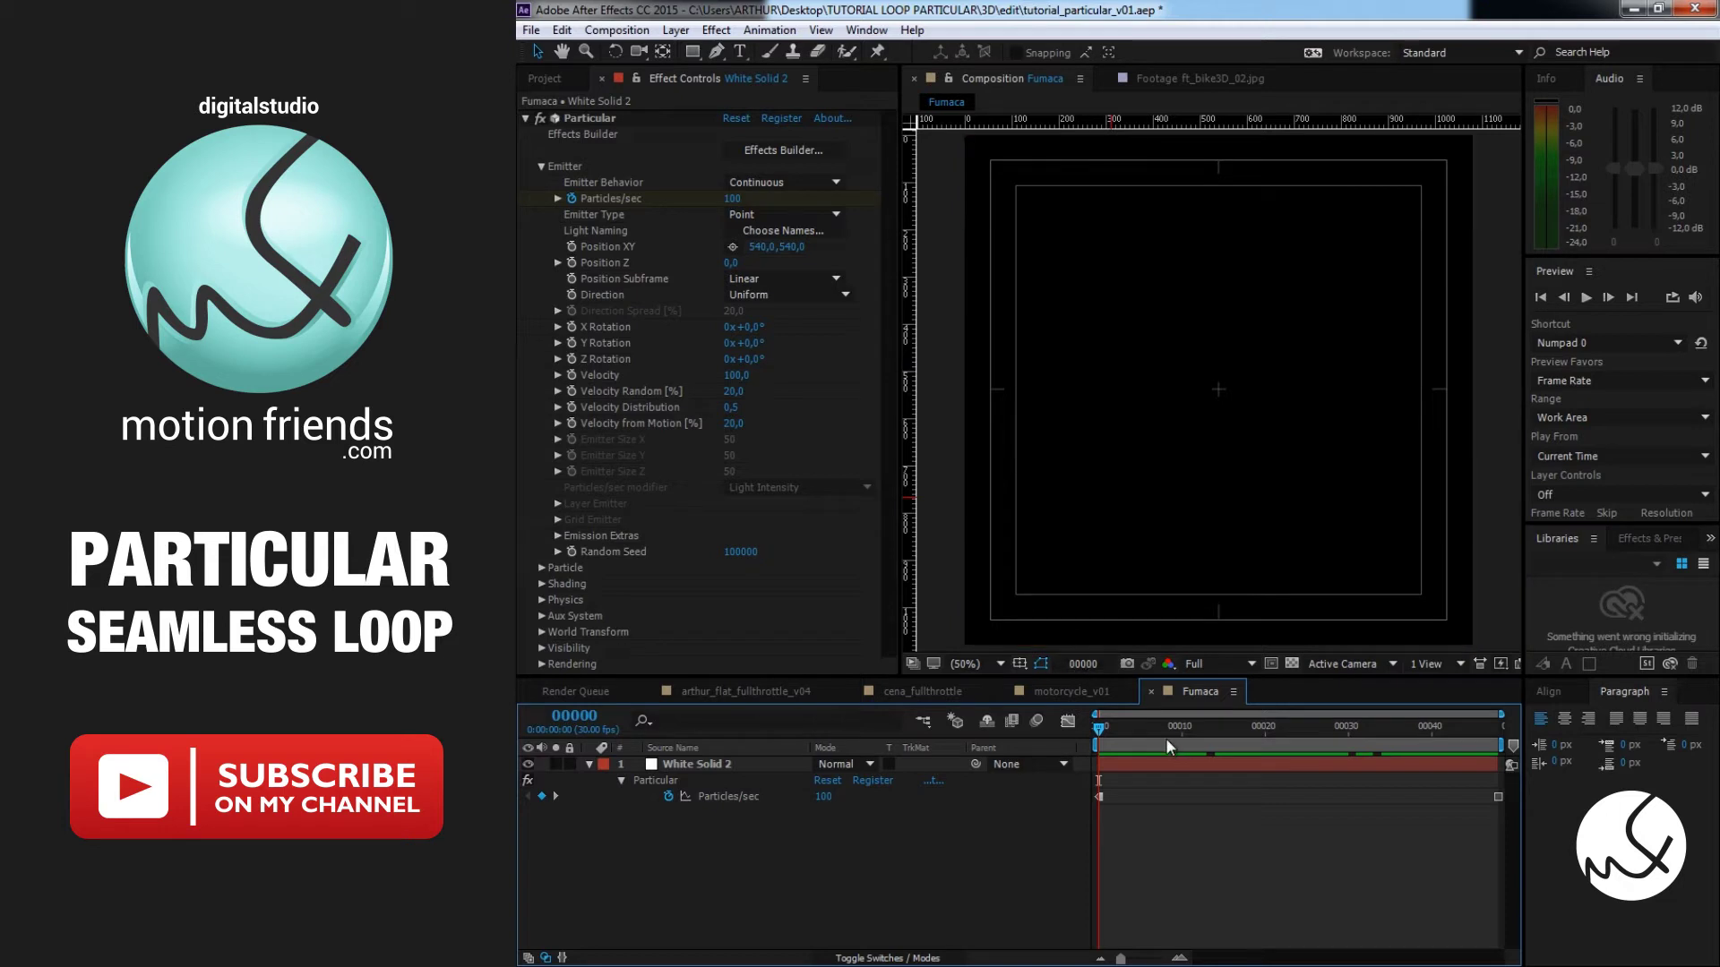
# Set Particular's Emitter Velocity to 10
pyautogui.click(541, 568)
pyautogui.scroll(-5, 540, 570)
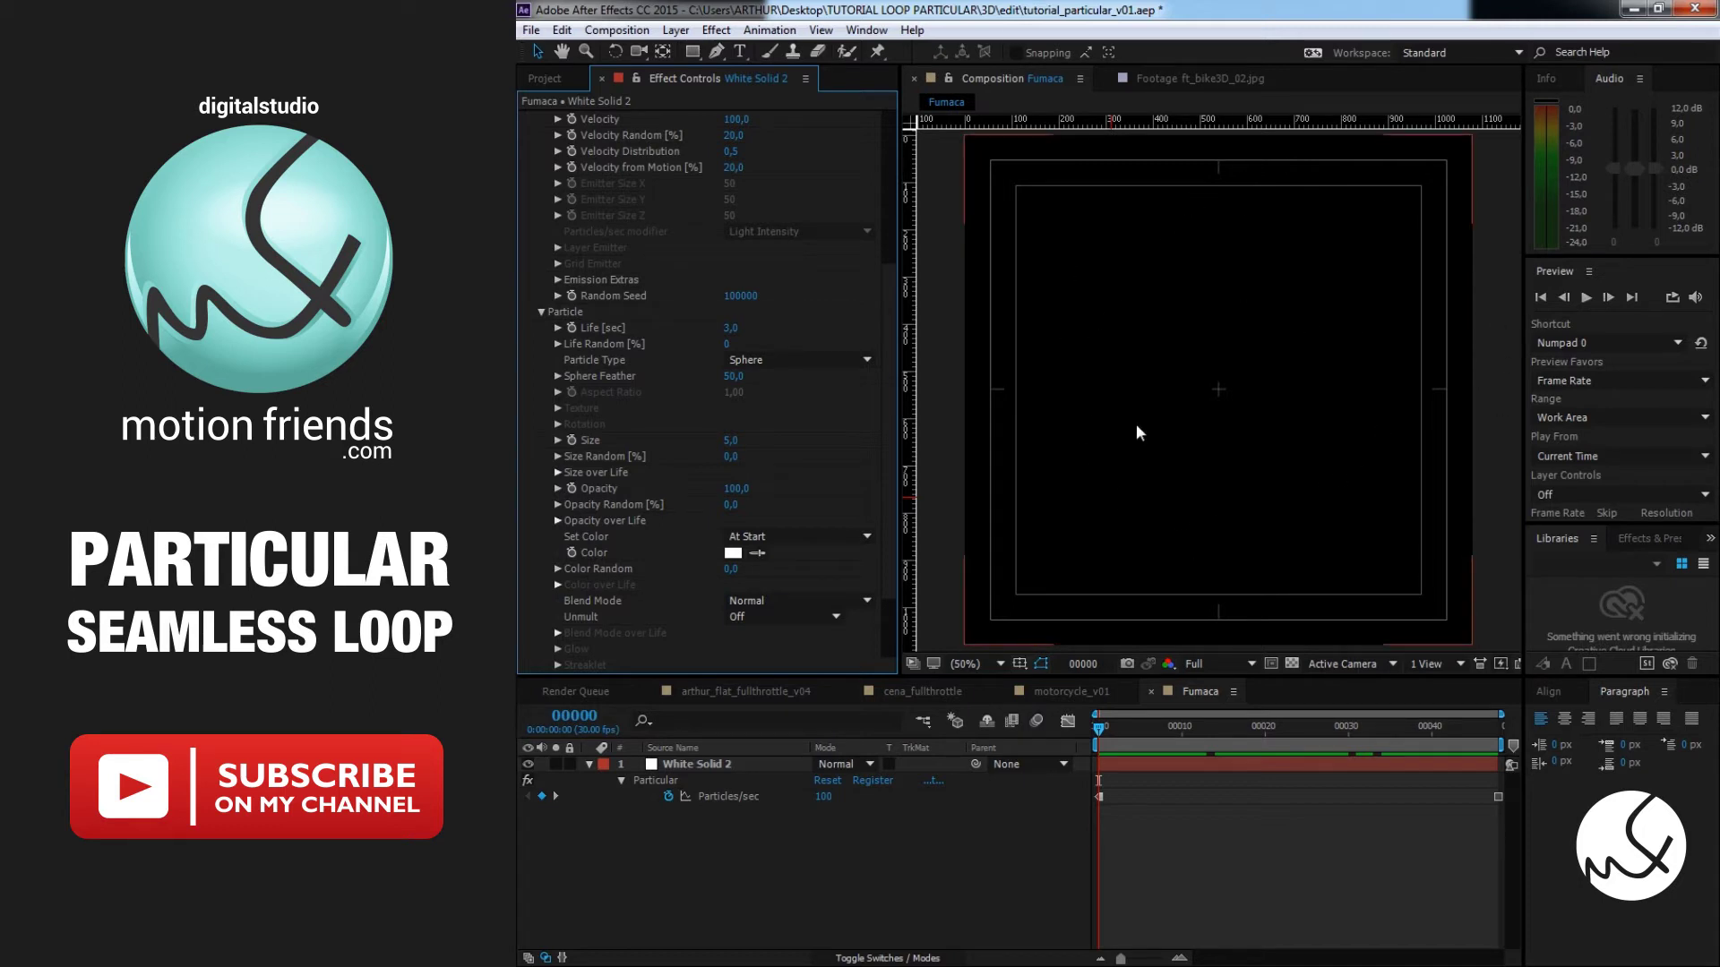
pyautogui.moveTo(1188, 727); pyautogui.dragTo(1082, 729)
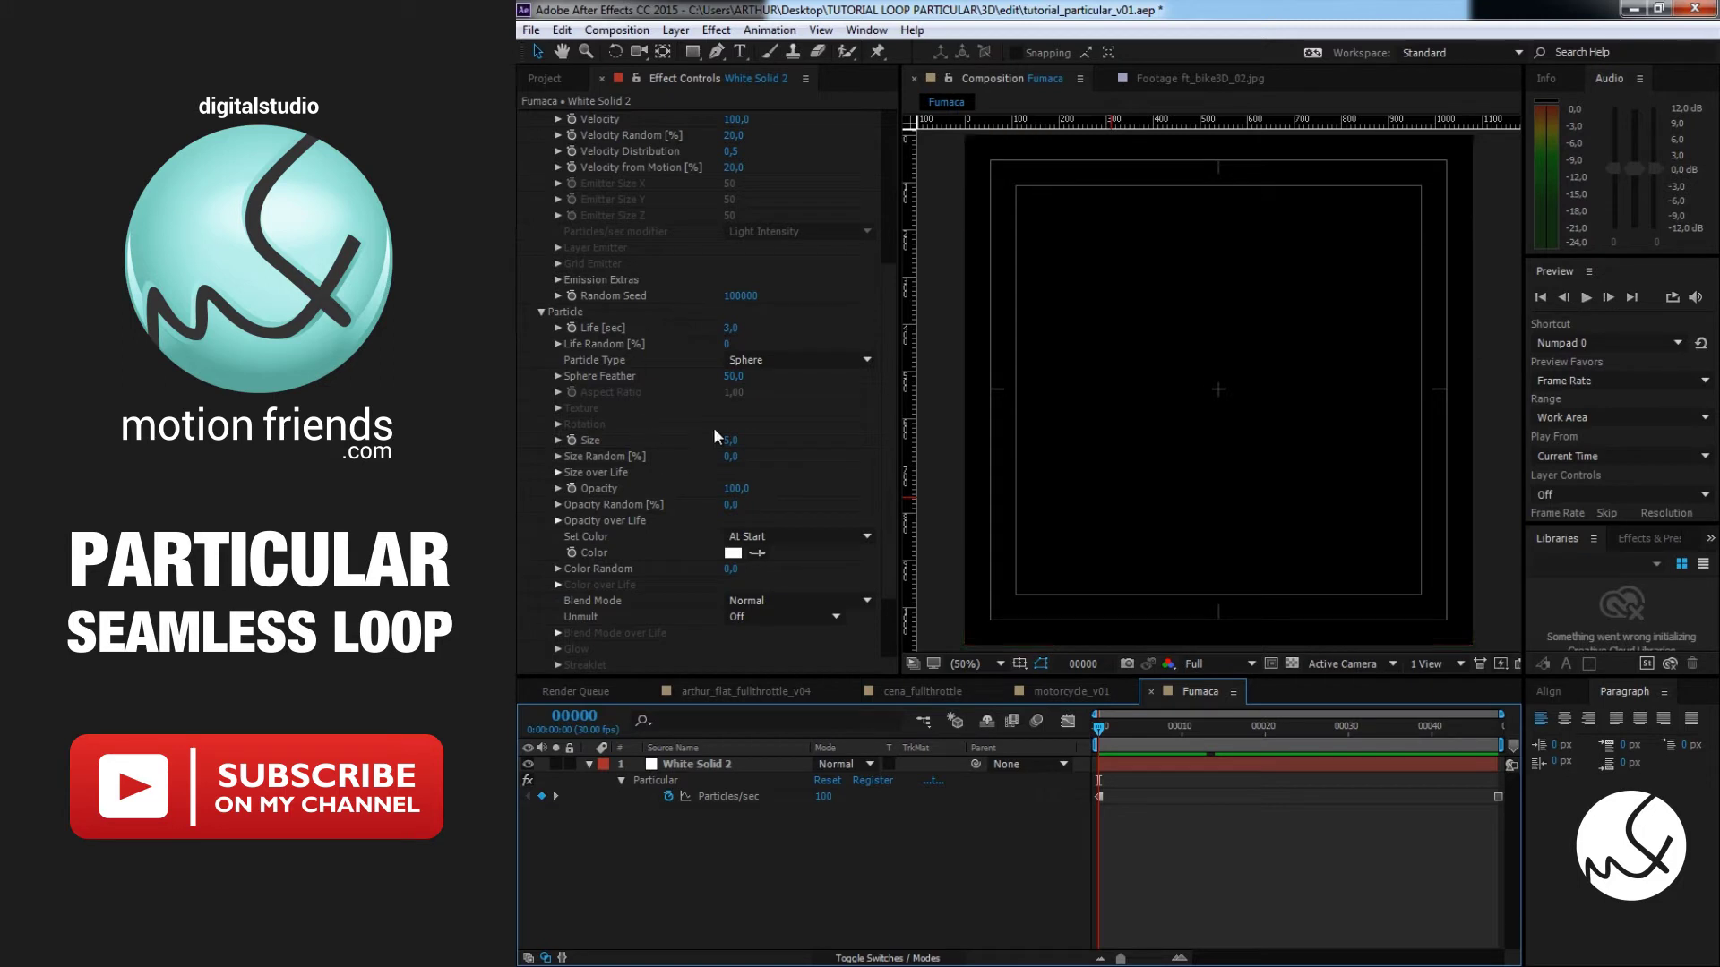
pyautogui.moveTo(1124, 725); pyautogui.dragTo(1519, 724)
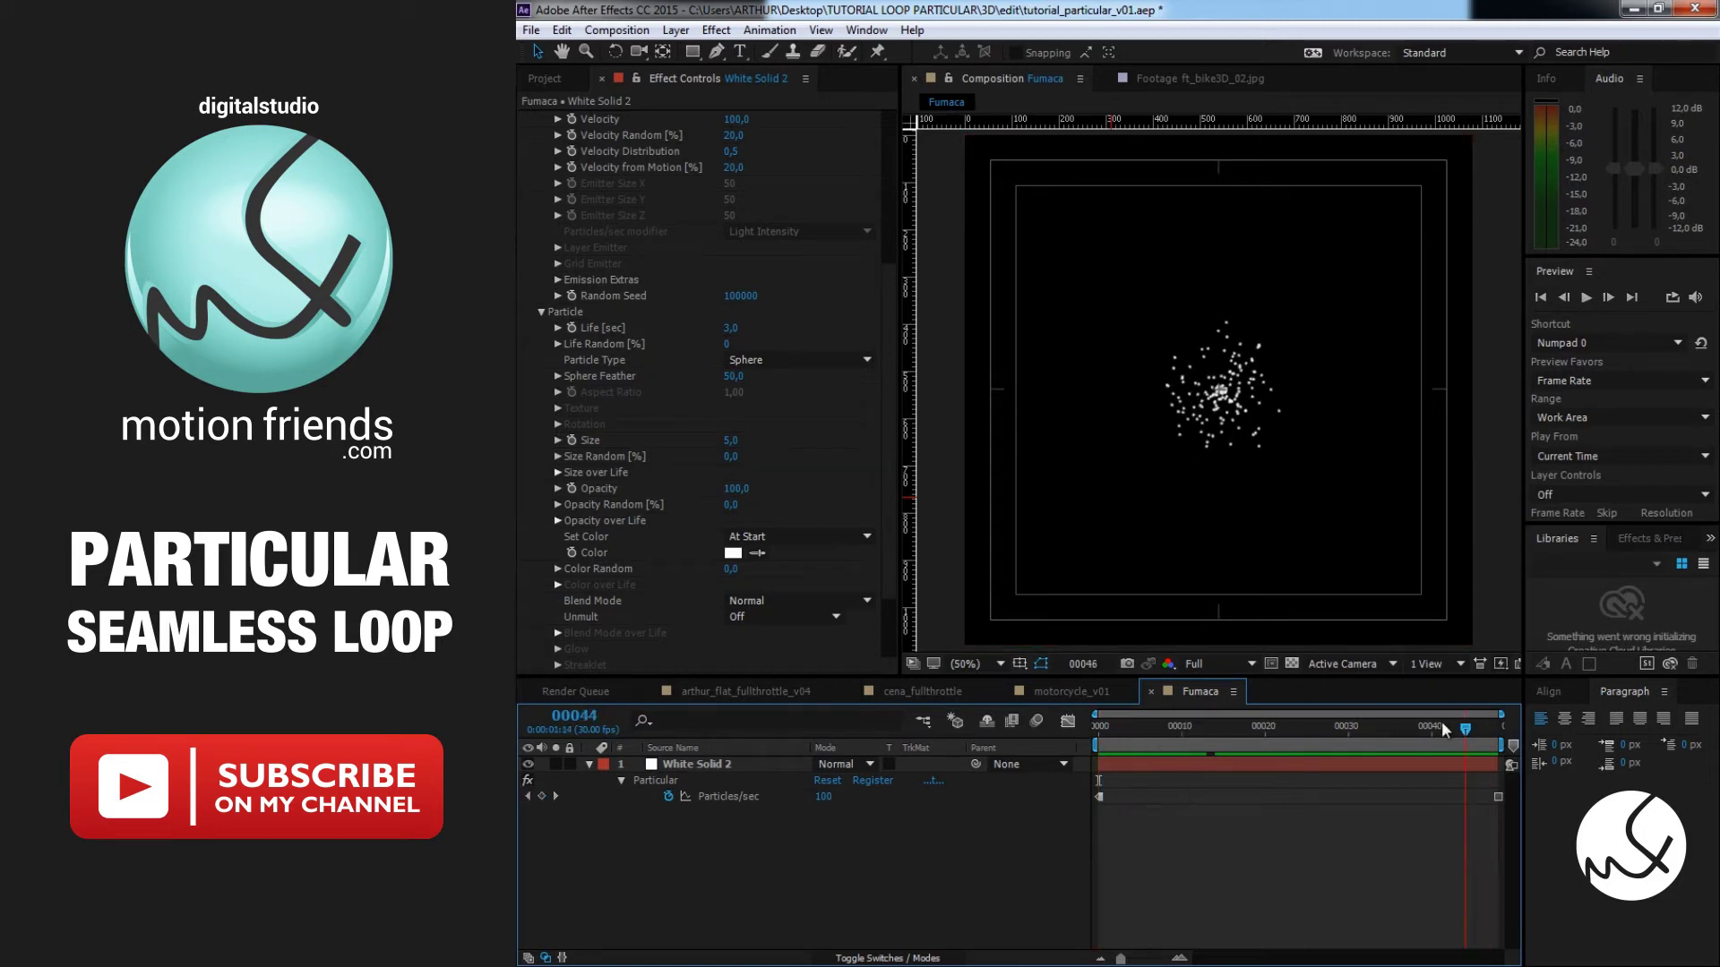
pyautogui.moveTo(1530, 724); pyautogui.dragTo(1018, 720)
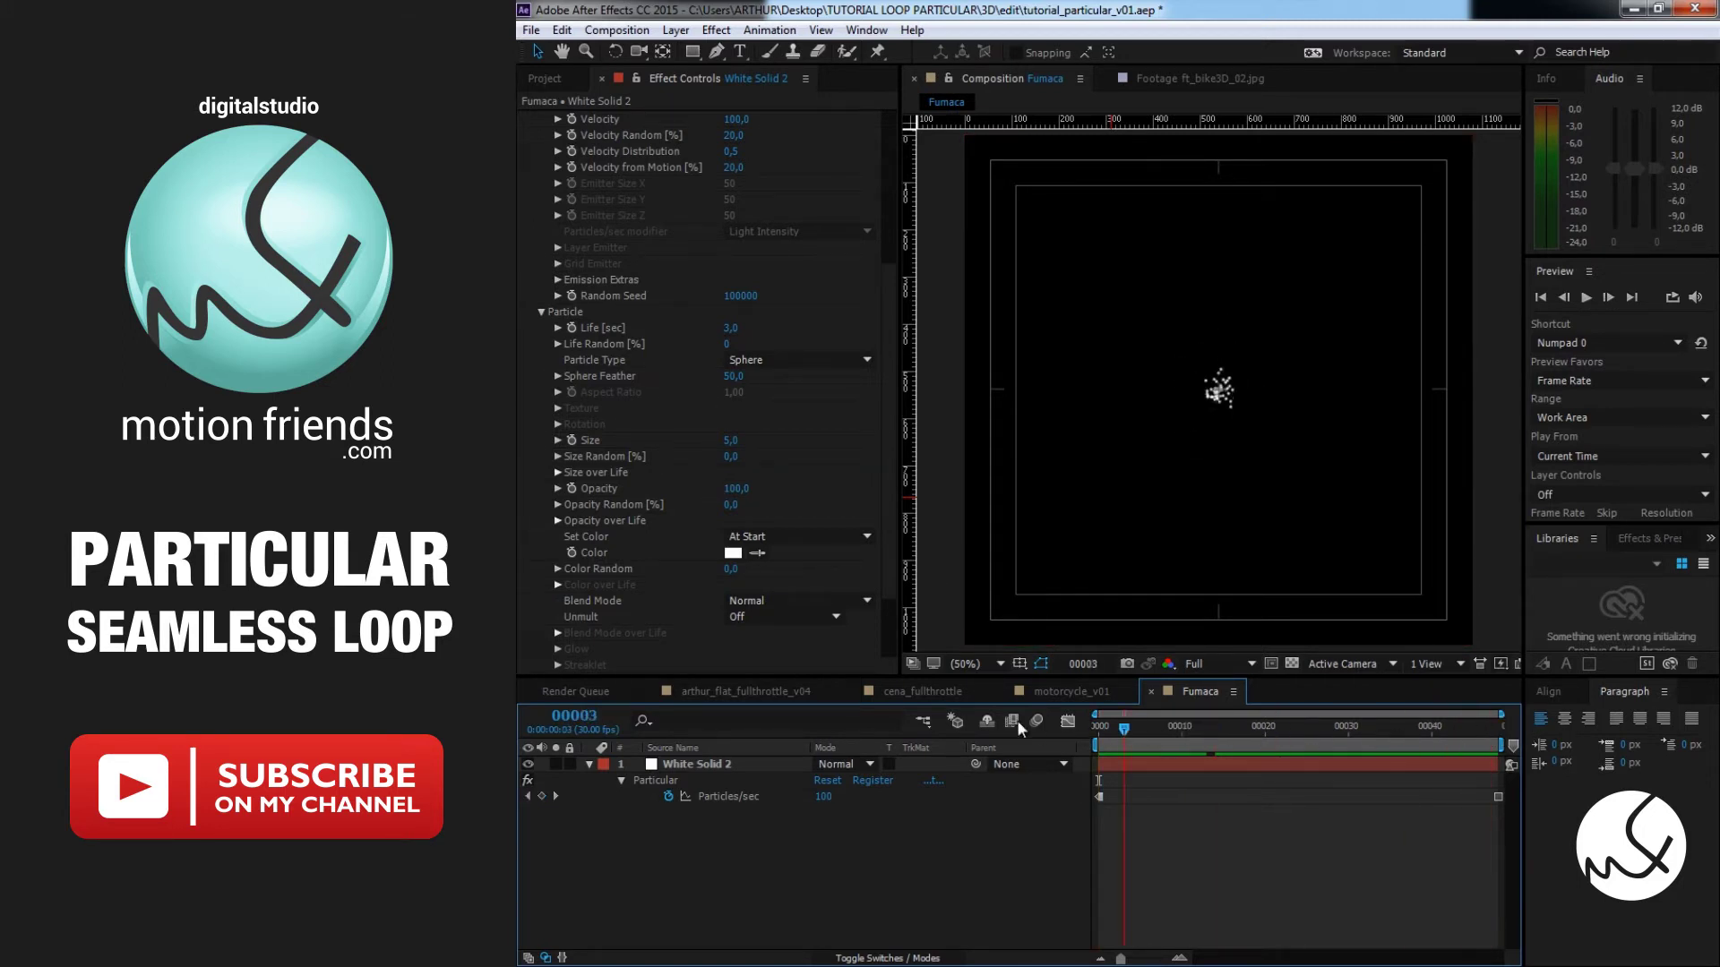
pyautogui.scroll(2, 862, 367)
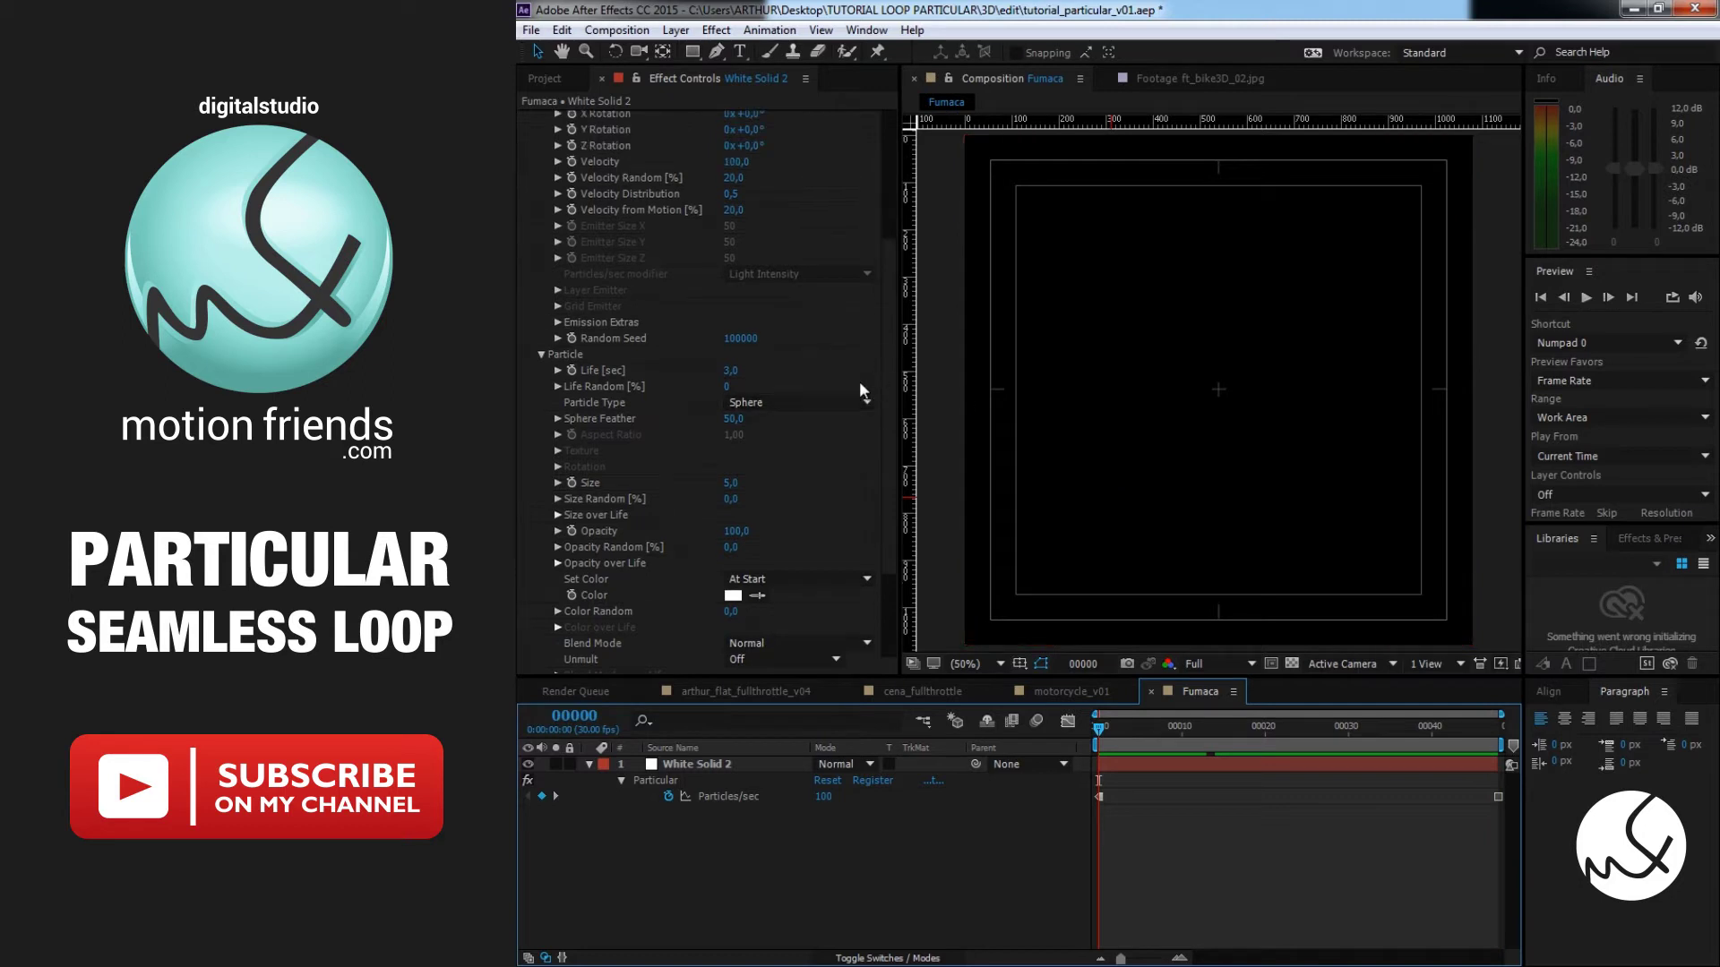
pyautogui.scroll(4, 861, 358)
pyautogui.scroll(4, 863, 362)
pyautogui.click(737, 333)
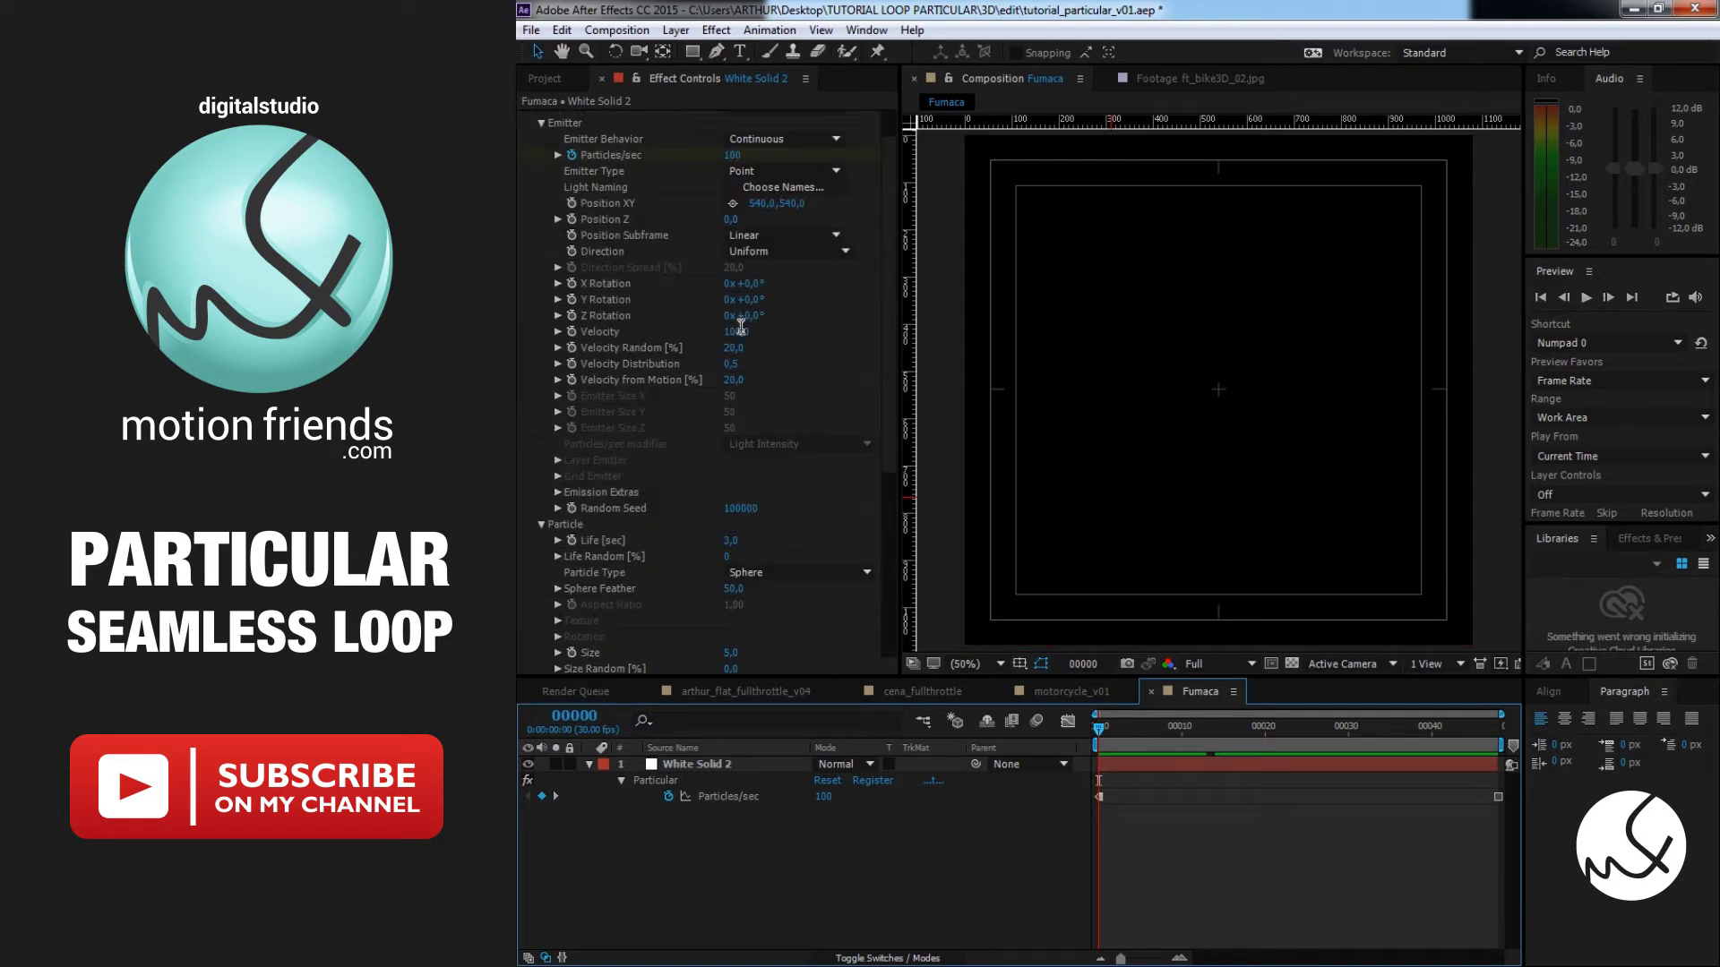
pyautogui.write('10')
pyautogui.press('Return')
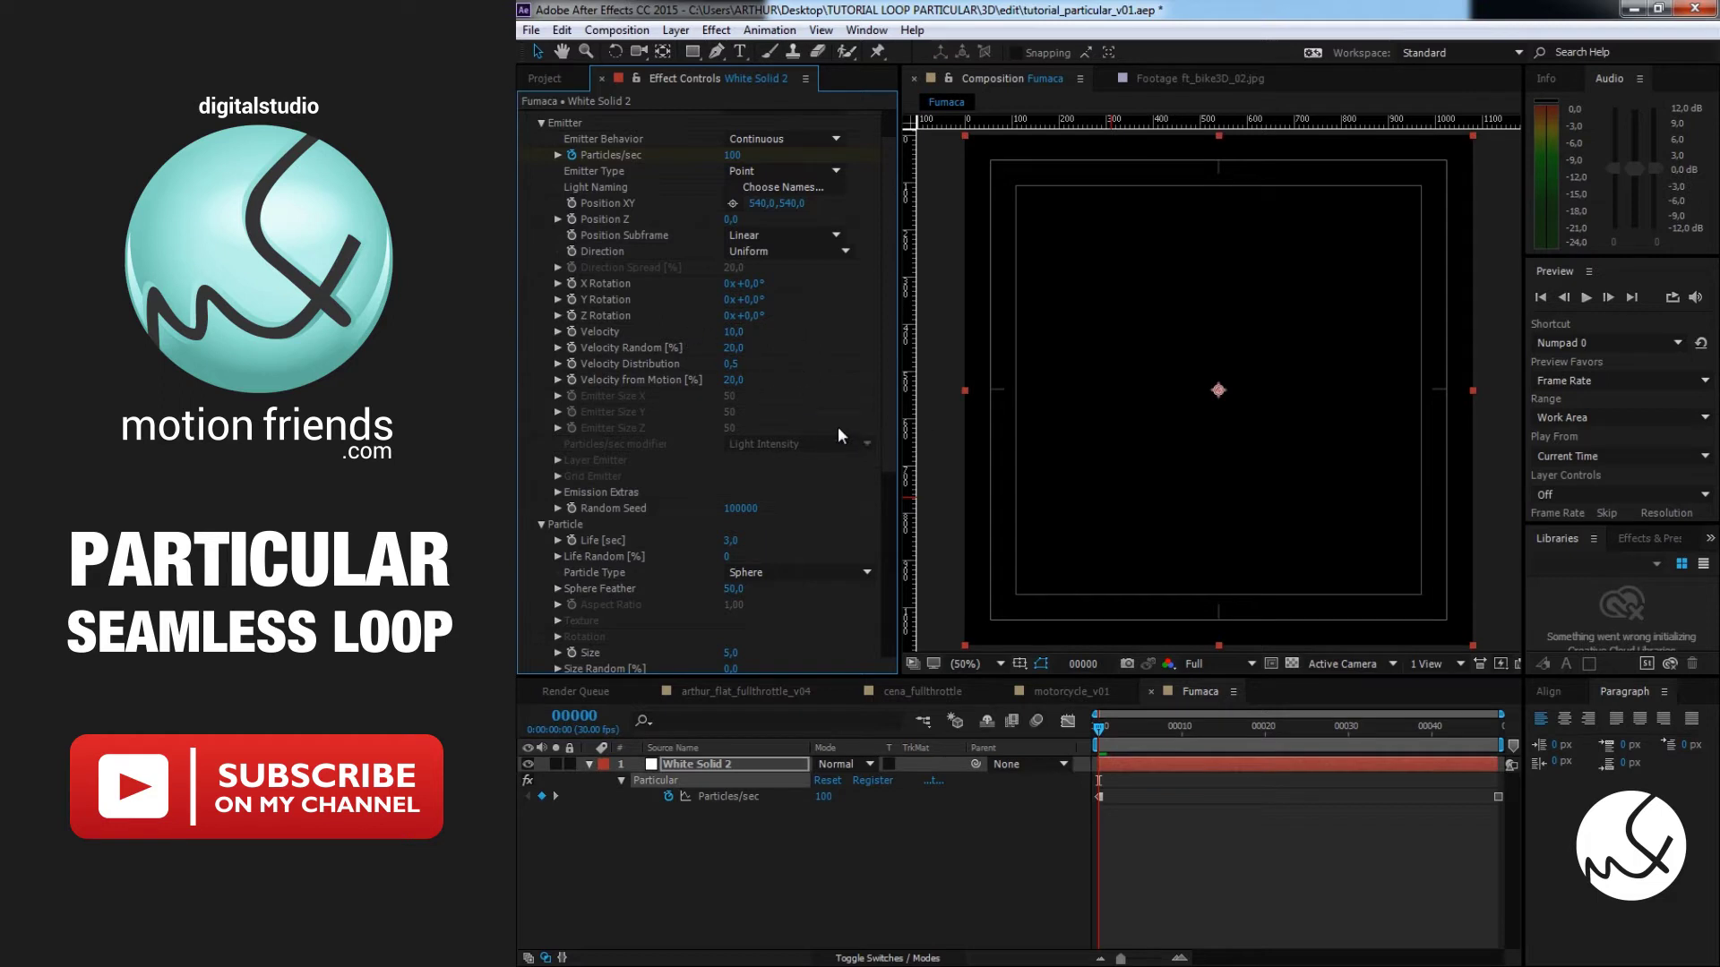
# Set particle Life to 1,5 s, Sphere Feather to 0 and Size to 15
pyautogui.scroll(-2, 836, 436)
pyautogui.scroll(-2, 808, 459)
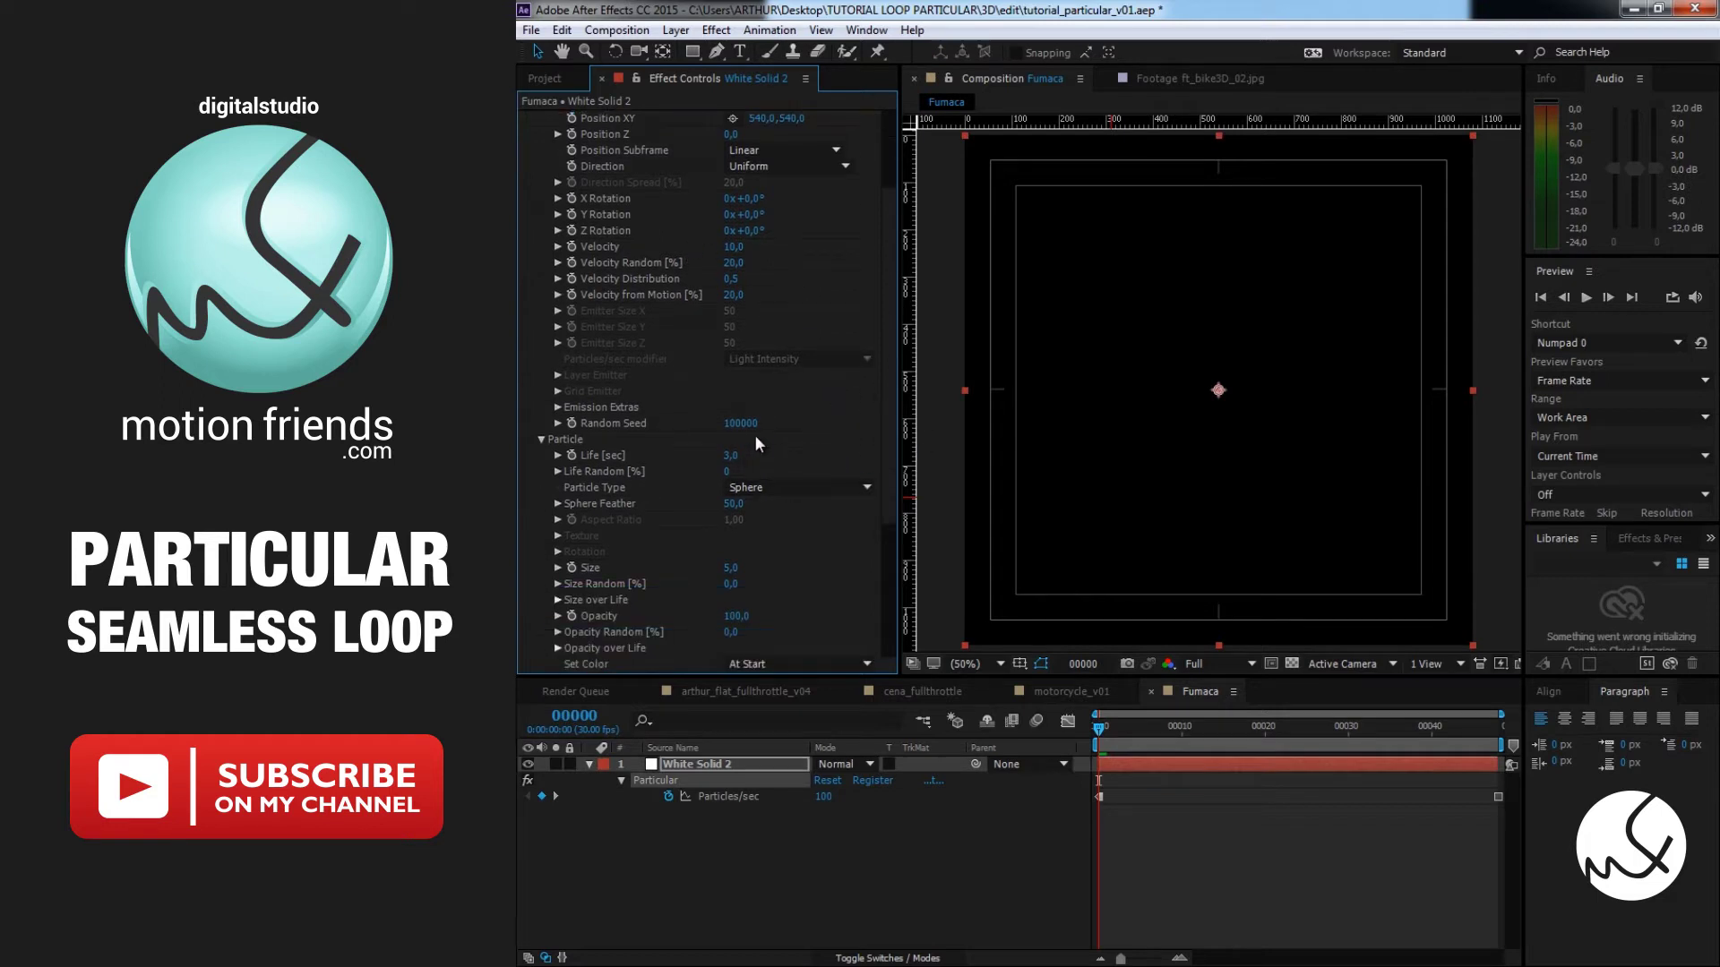
pyautogui.click(732, 455)
pyautogui.write('1,5')
pyautogui.press('Return')
pyautogui.moveTo(745, 505); pyautogui.dragTo(681, 505)
pyautogui.click(732, 567)
pyautogui.press('Return')
pyautogui.press('space')
pyautogui.press('space')
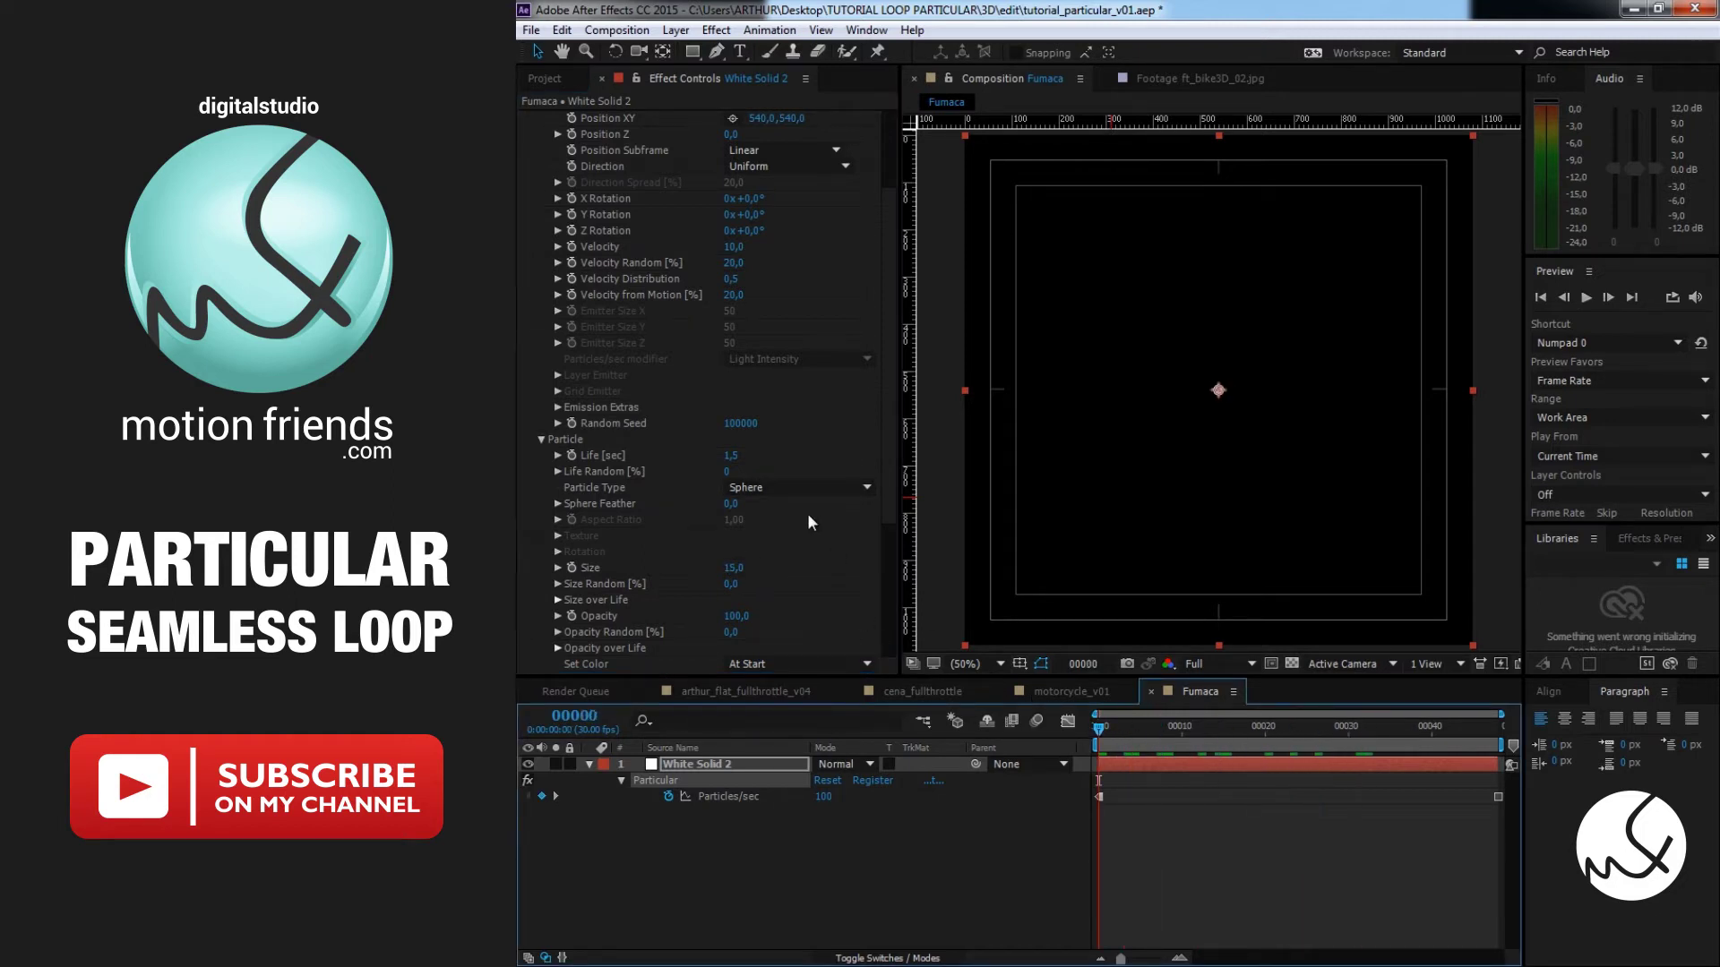
# Set particle Size Random to 100
pyautogui.scroll(-2, 809, 515)
pyautogui.click(736, 542)
pyautogui.write('100')
pyautogui.press('Return')
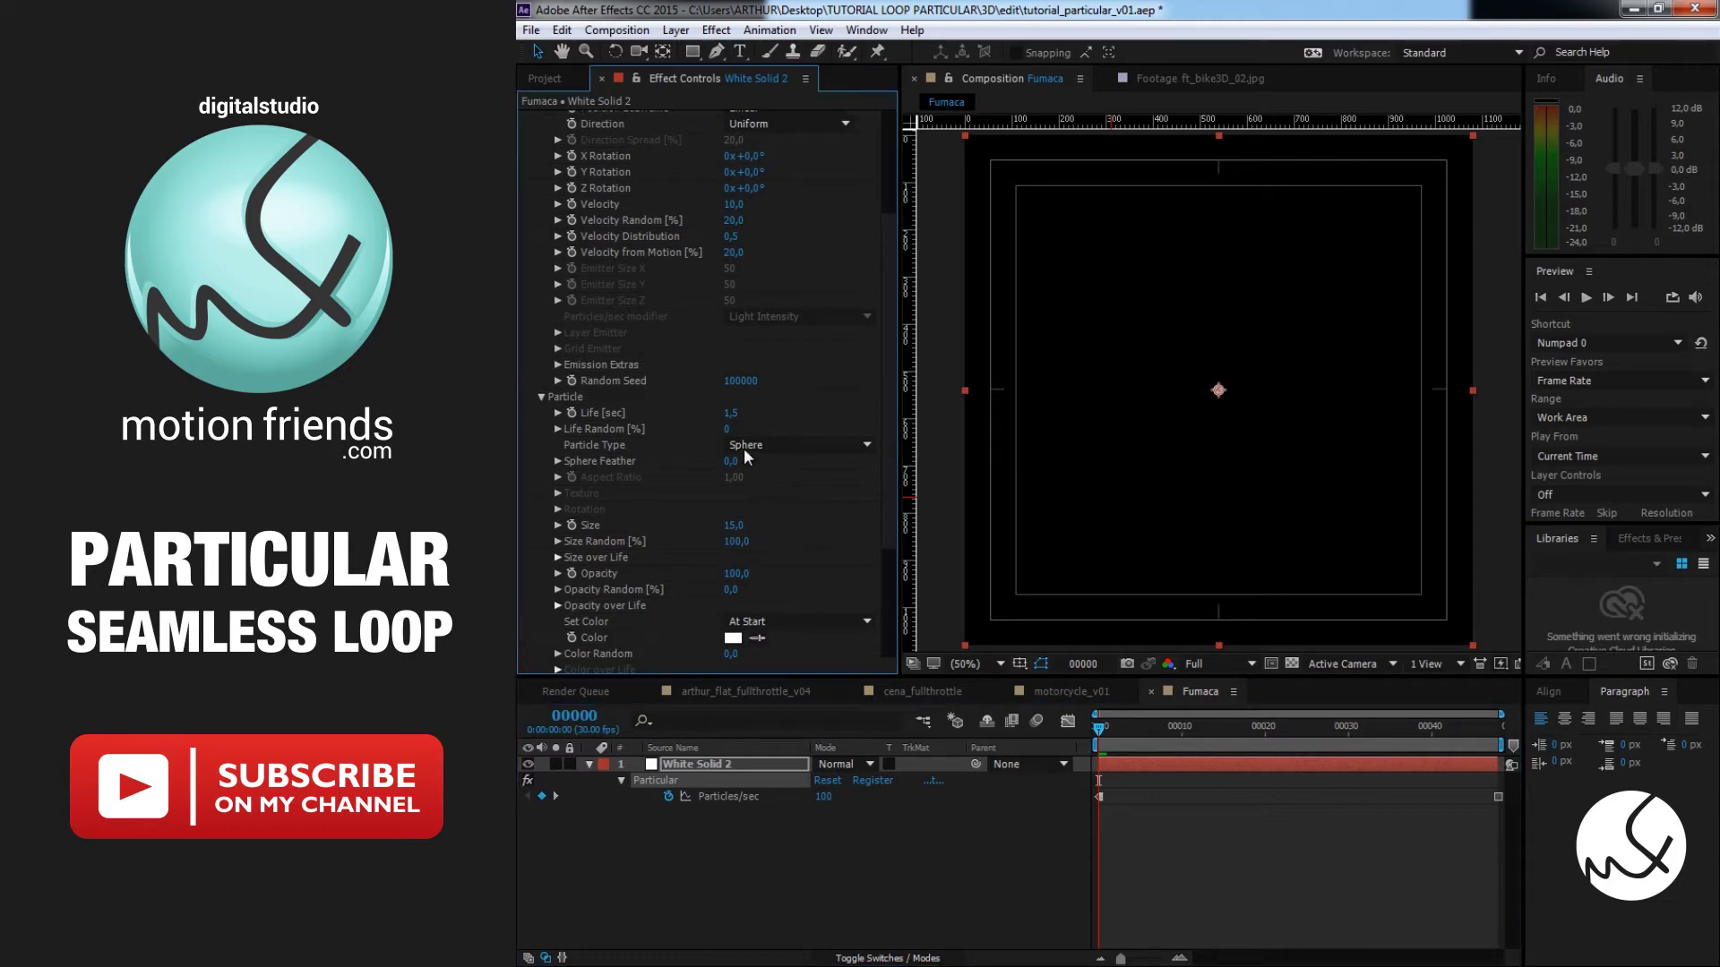
pyautogui.scroll(-2, 831, 506)
pyautogui.scroll(-2, 829, 512)
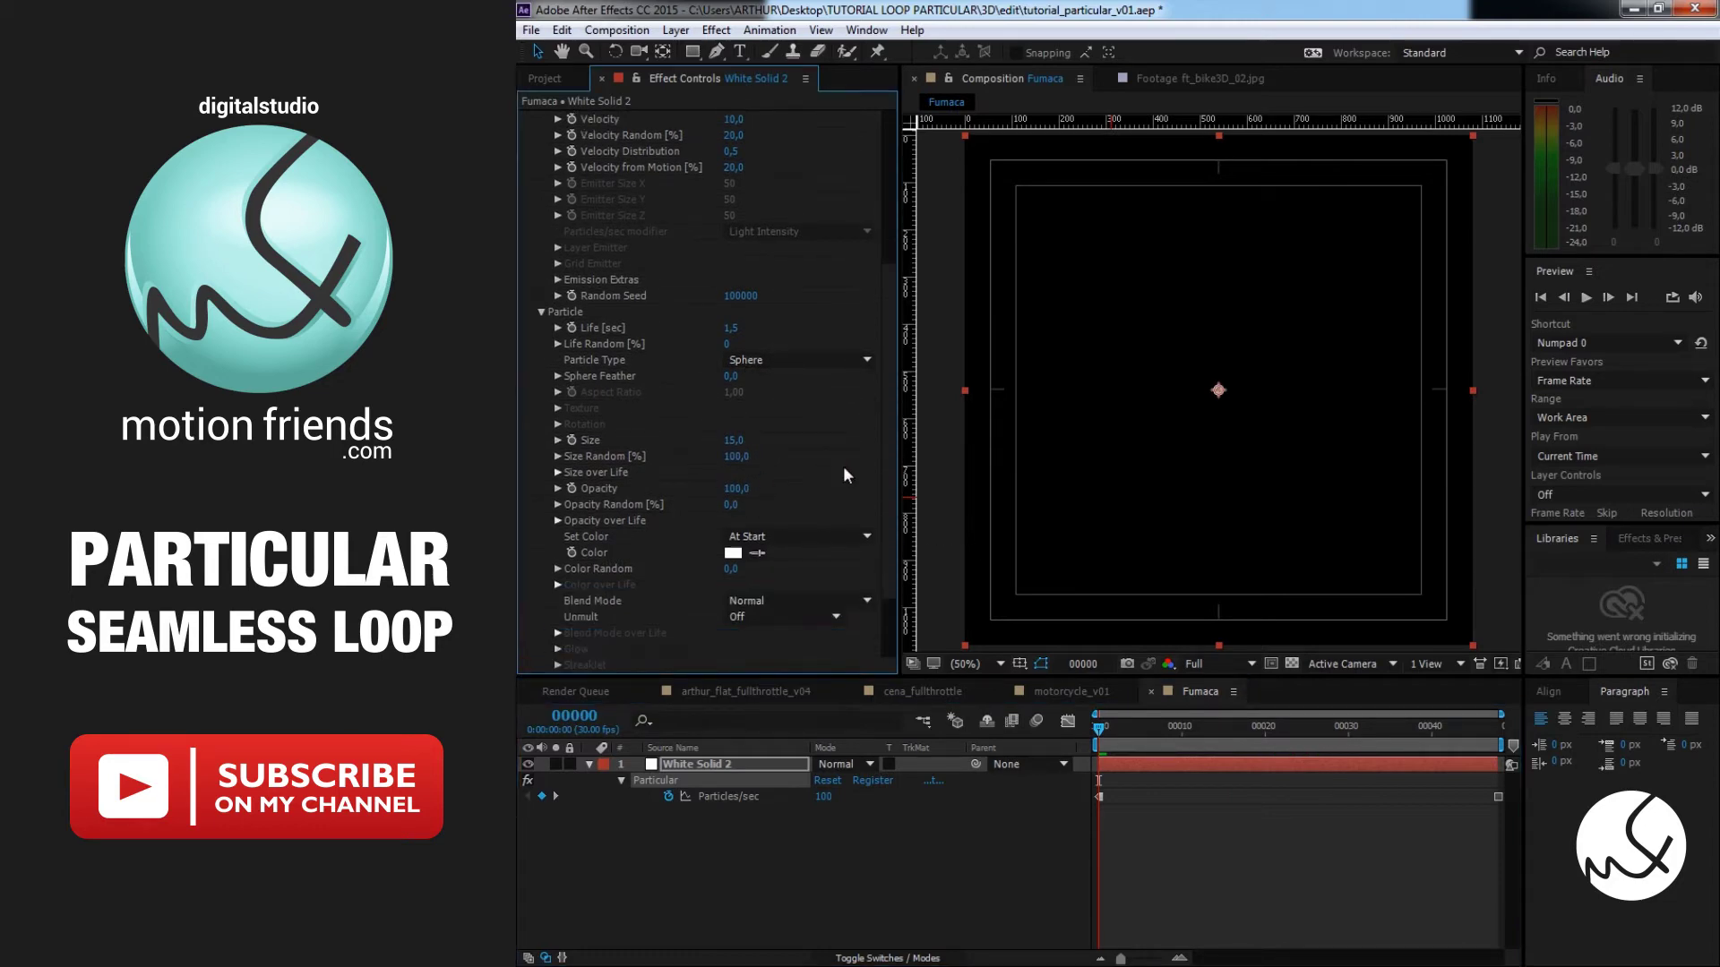
pyautogui.scroll(-2, 842, 464)
pyautogui.scroll(-2, 749, 510)
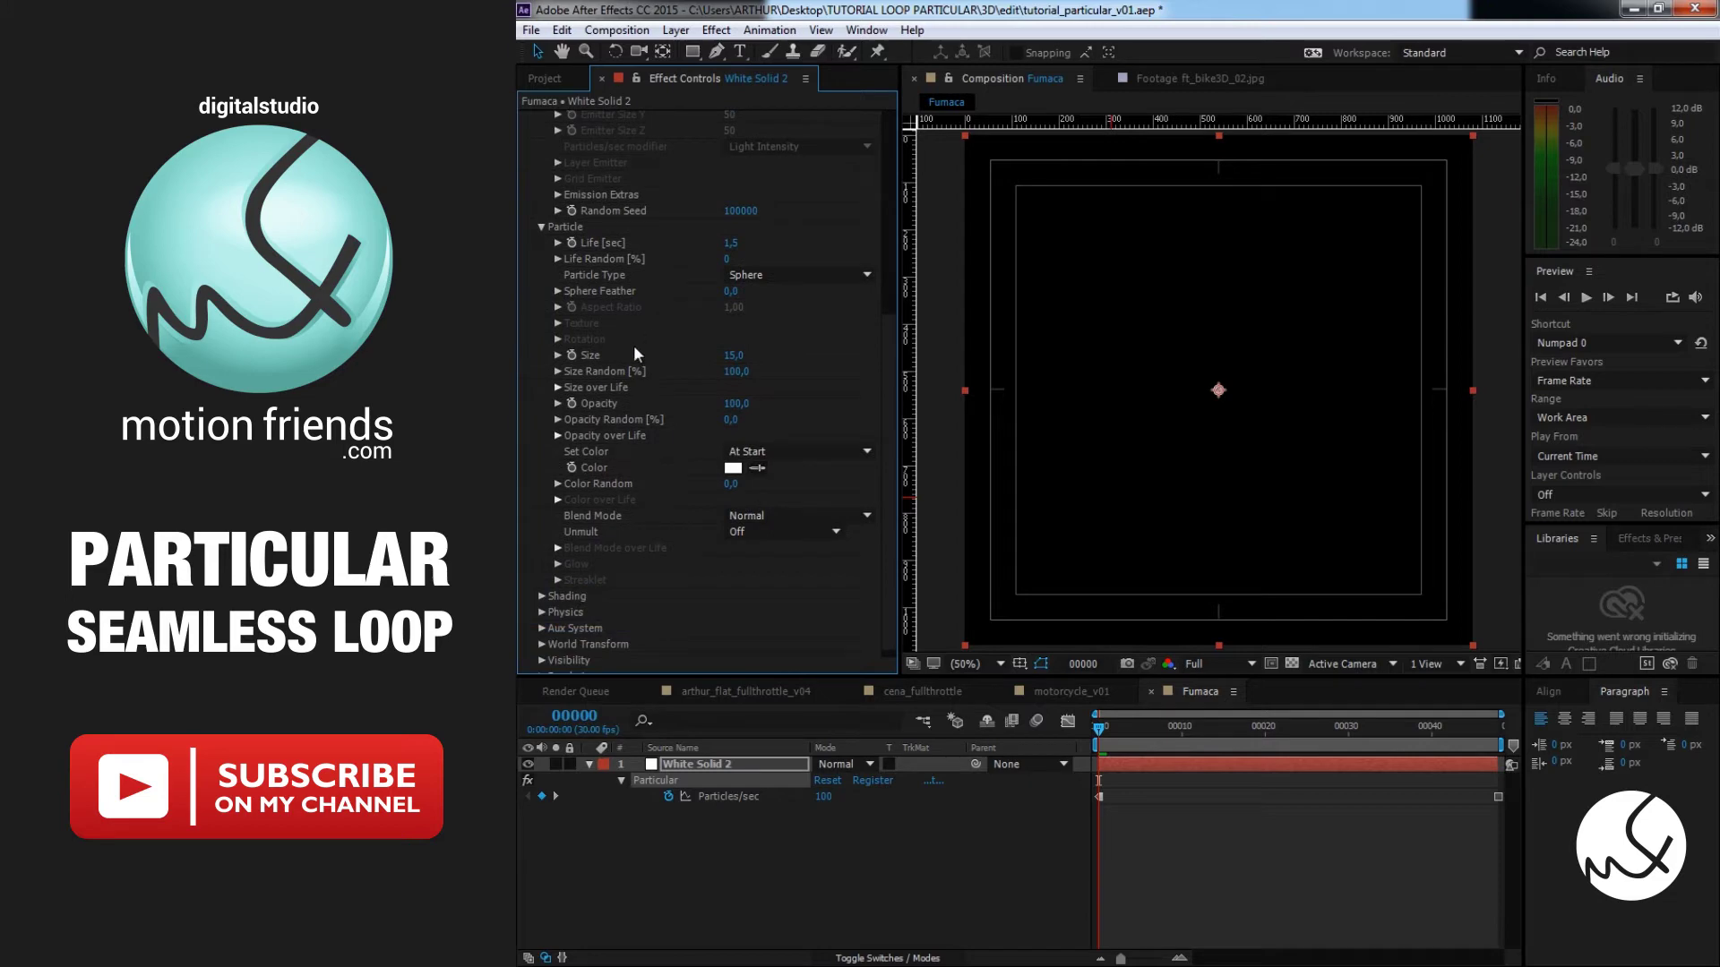
# Apply the trapezoid Size over Life preset, redraw it to stay full size, then smooth it
pyautogui.click(557, 387)
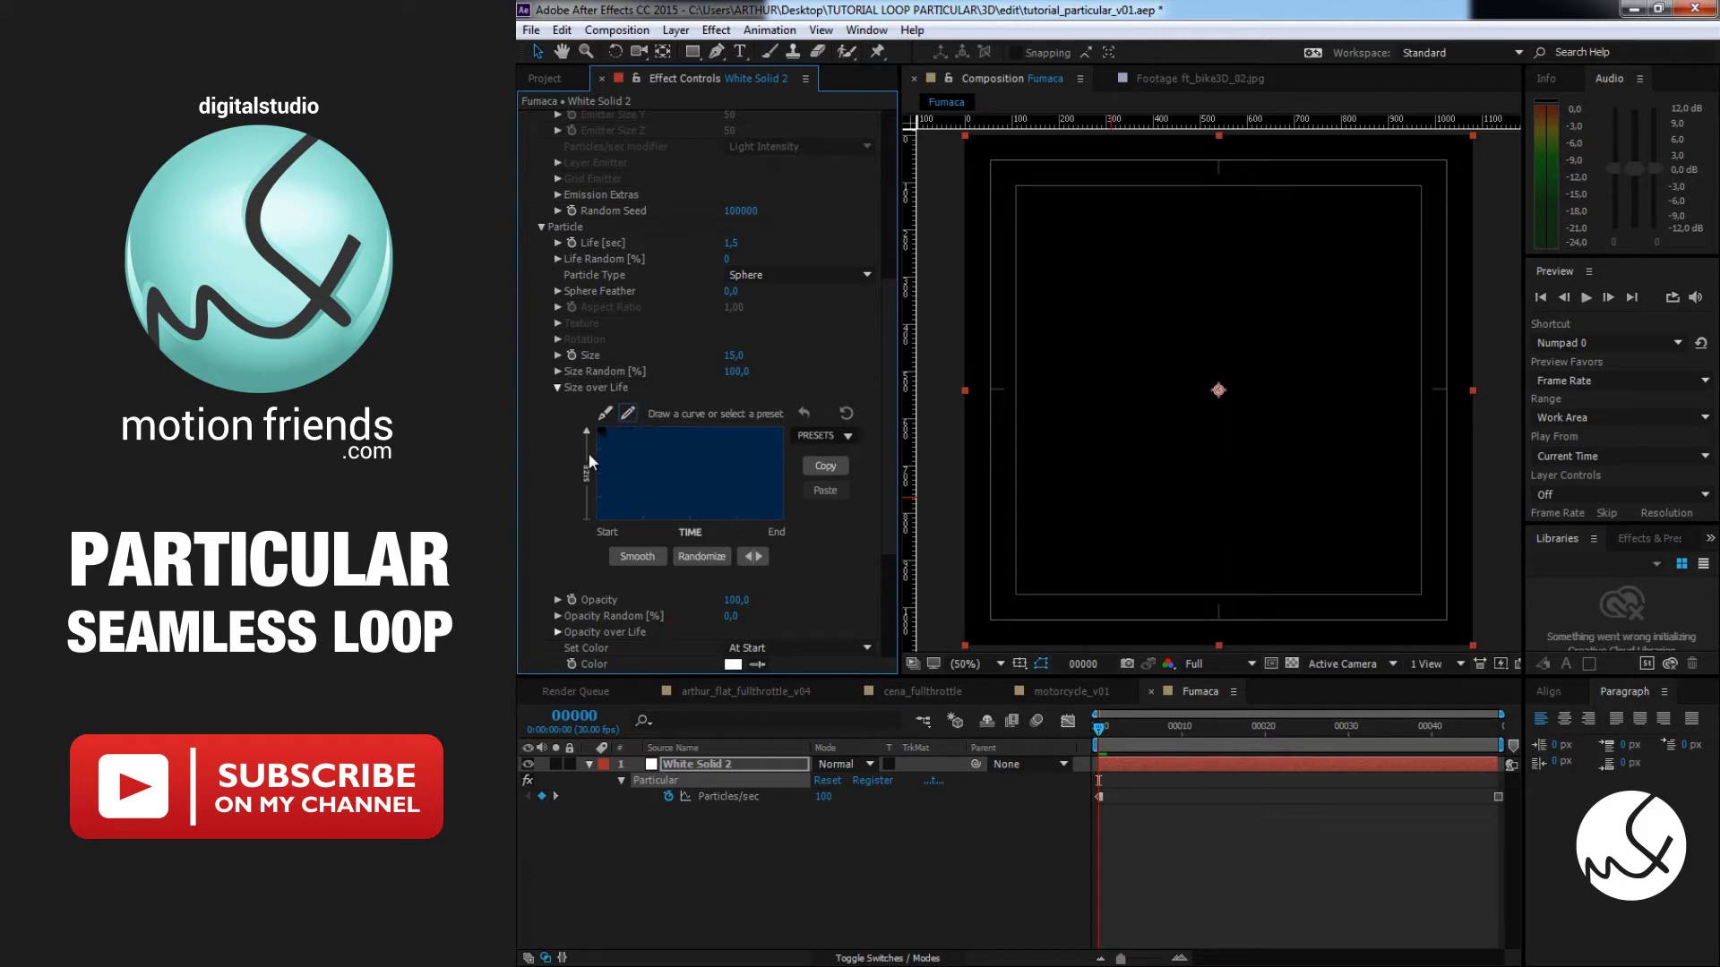
pyautogui.click(844, 437)
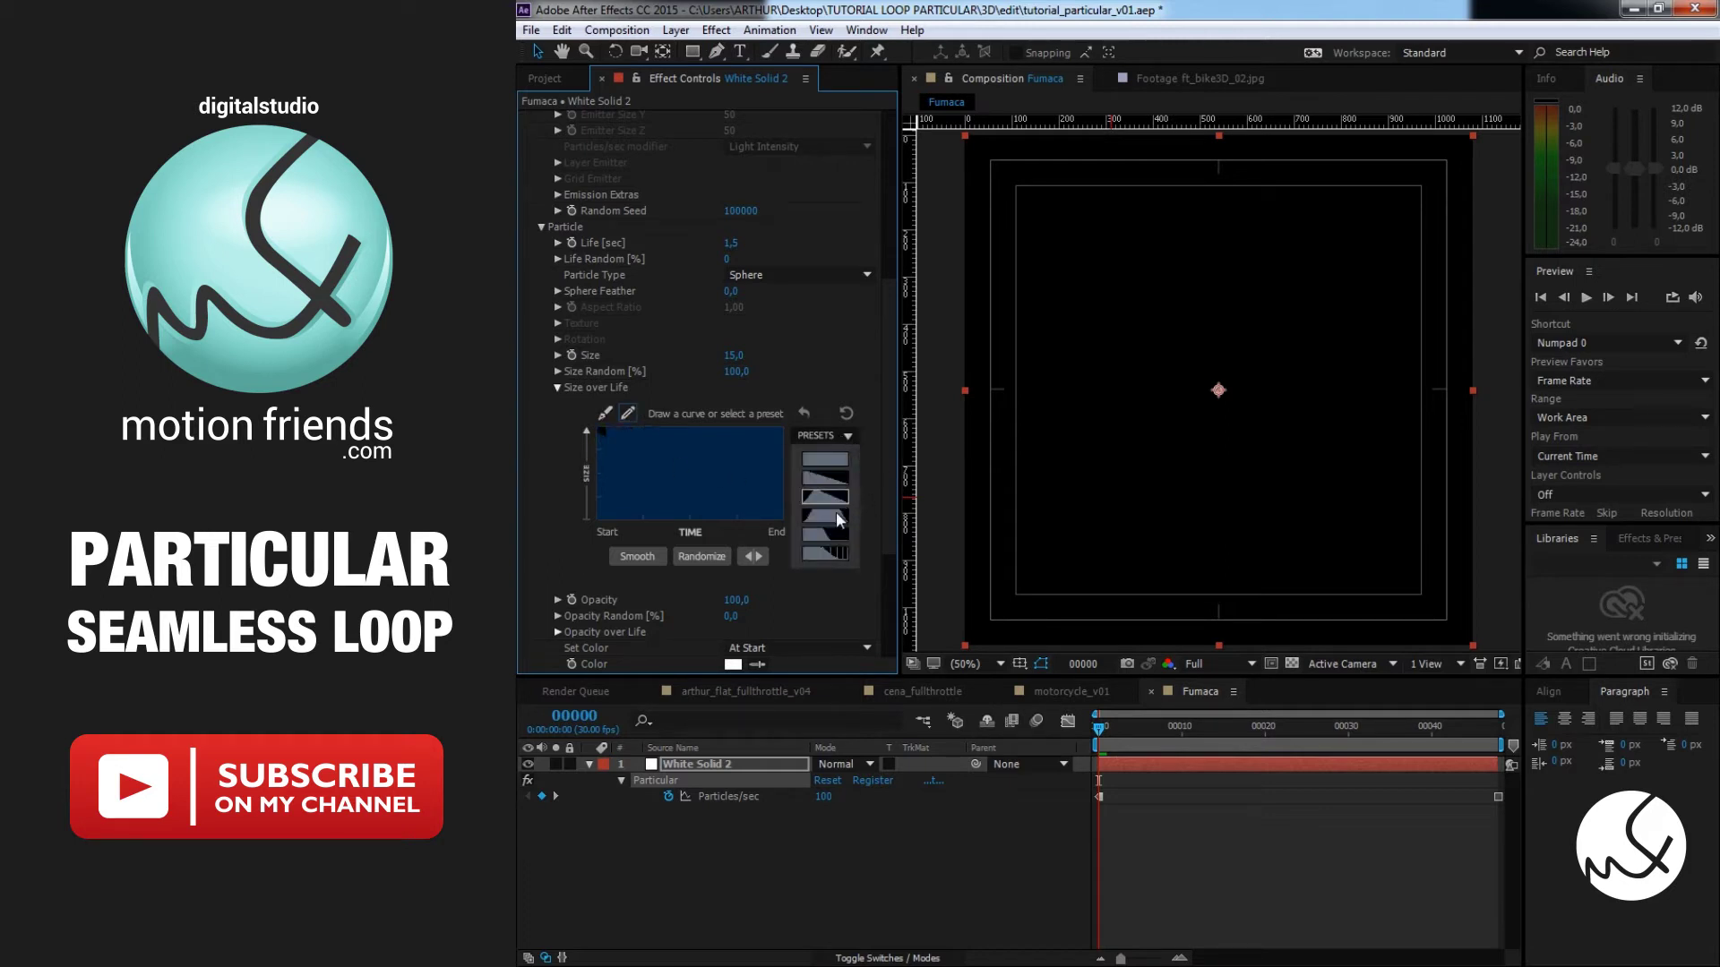
pyautogui.click(838, 518)
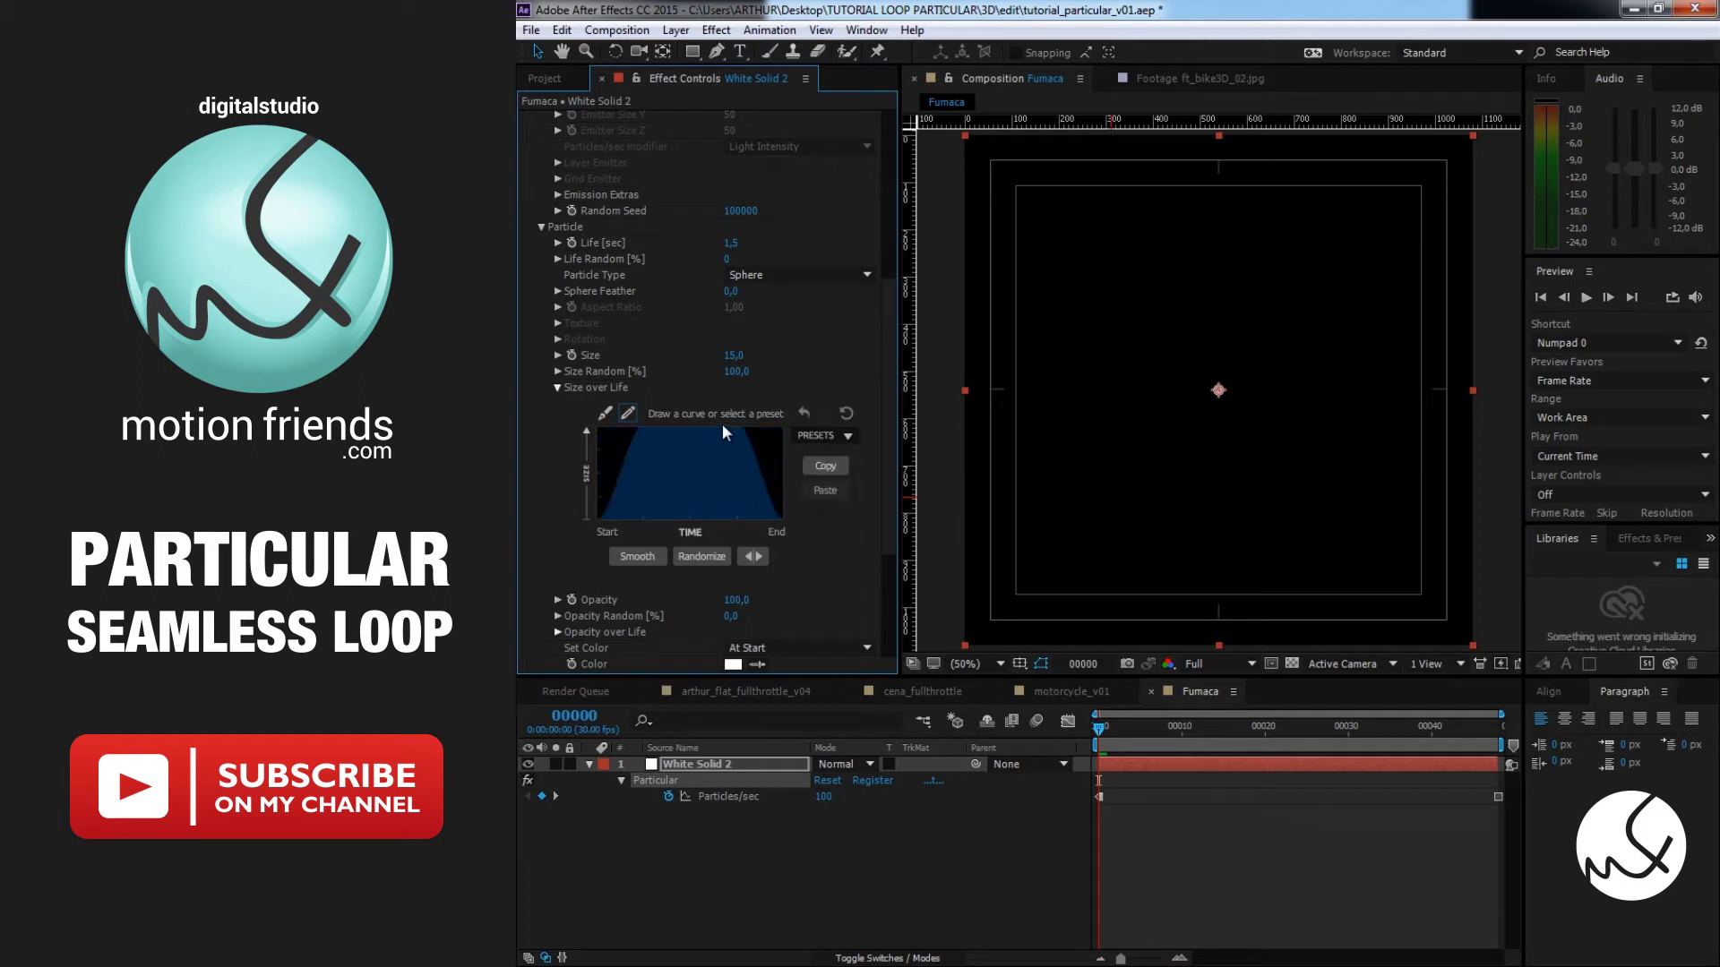
pyautogui.moveTo(760, 433); pyautogui.dragTo(846, 423)
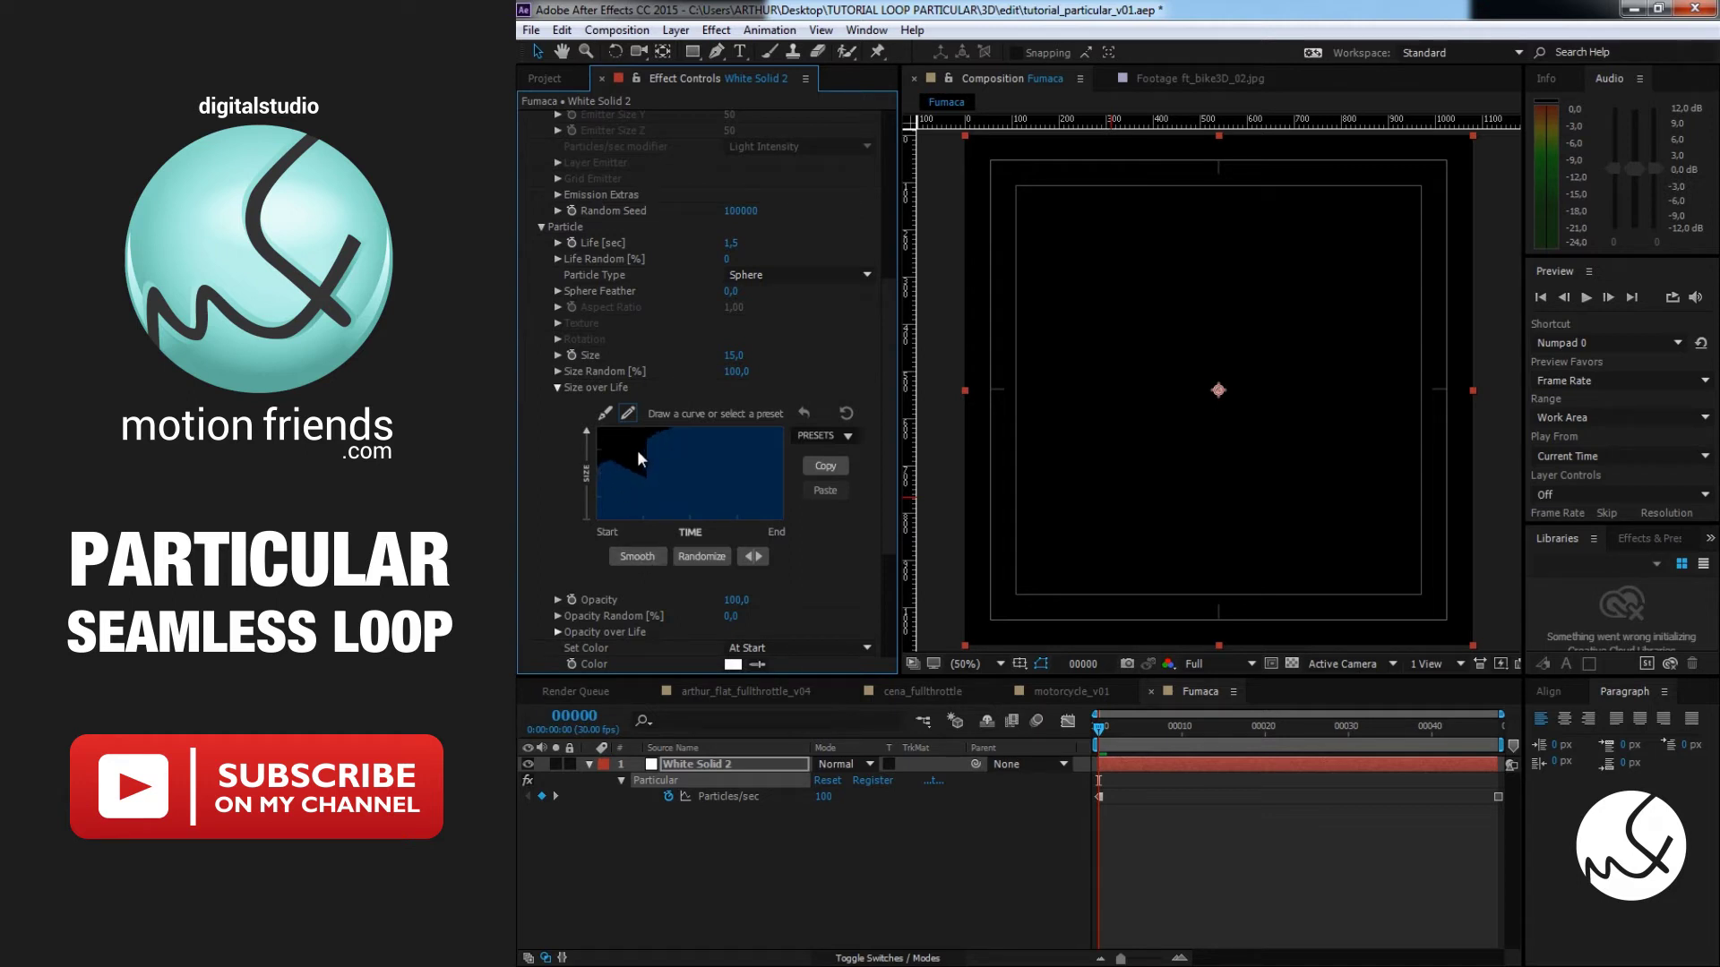
pyautogui.click(638, 557)
pyautogui.scroll(-5, 810, 520)
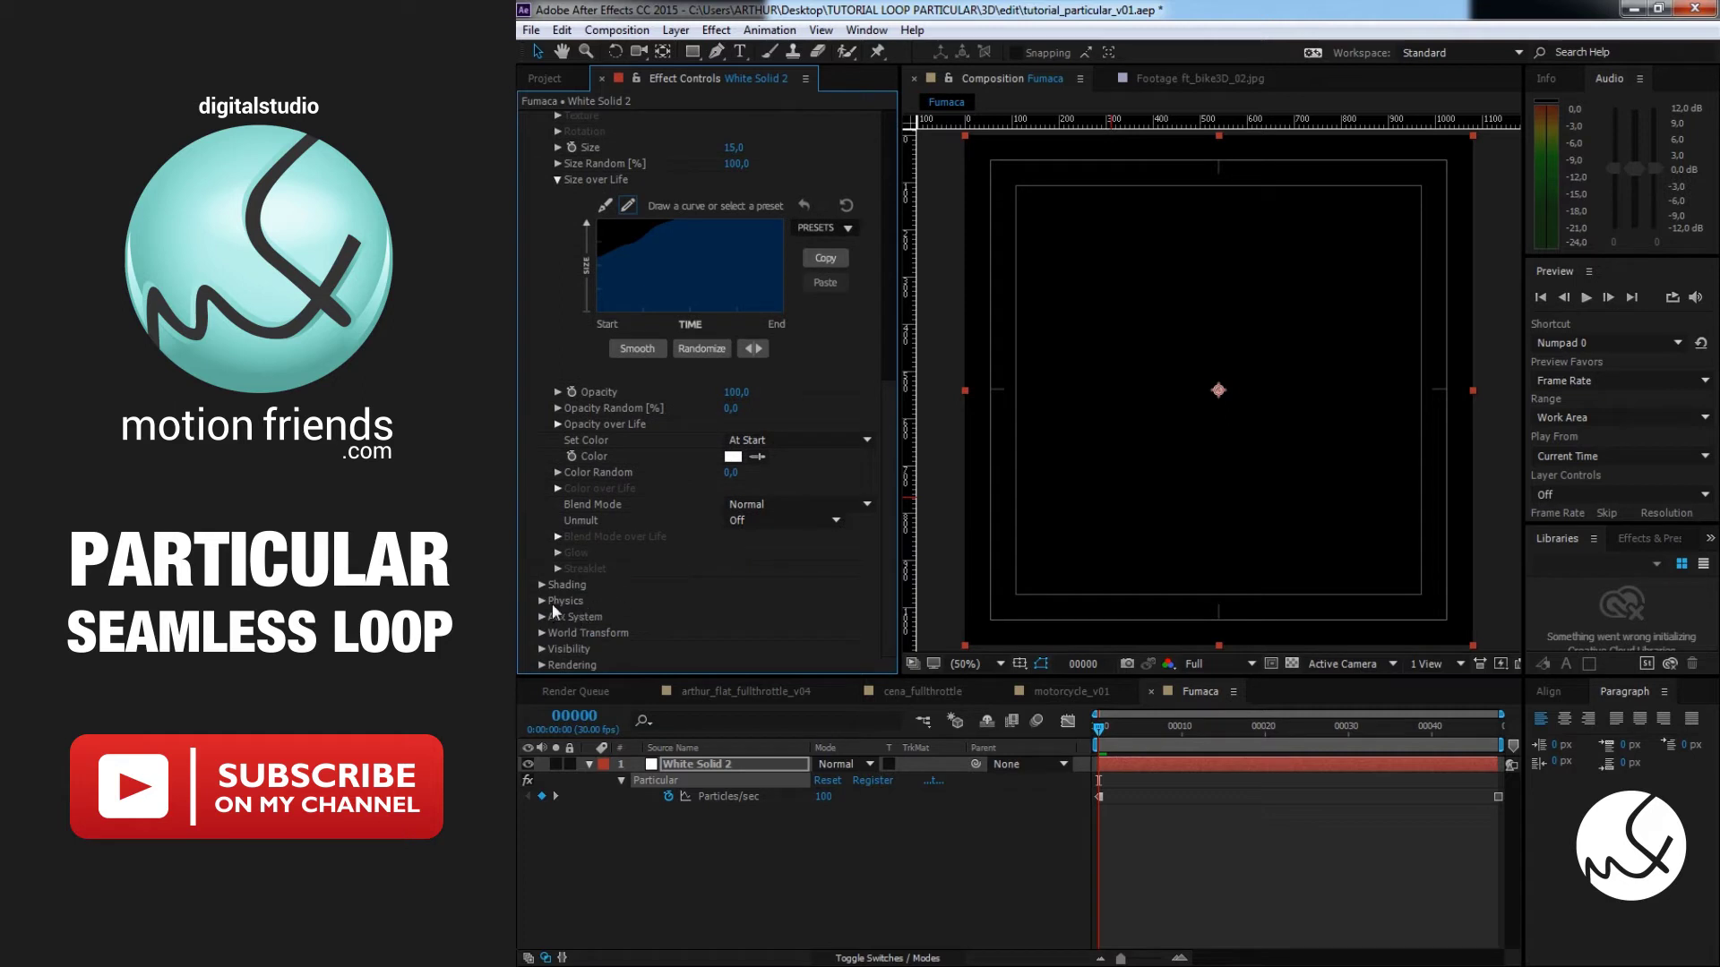
# Open Physics > Air and set Wind X to -150
pyautogui.click(540, 600)
pyautogui.scroll(-2, 846, 589)
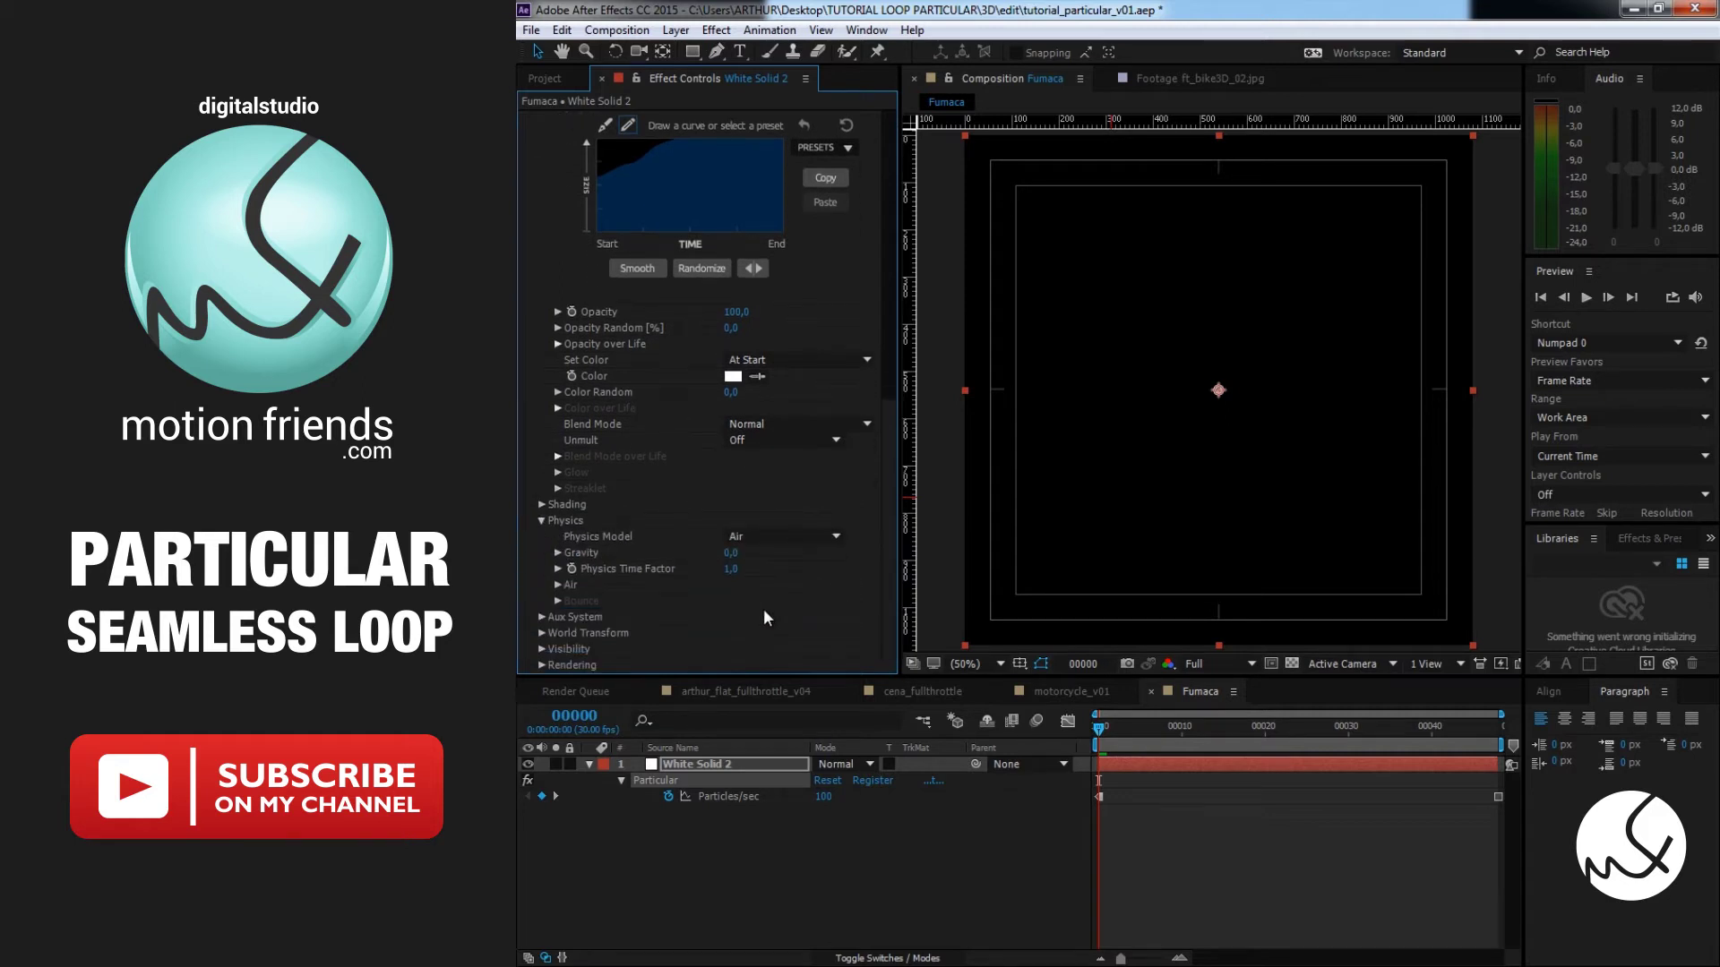
pyautogui.click(557, 584)
pyautogui.scroll(-4, 783, 587)
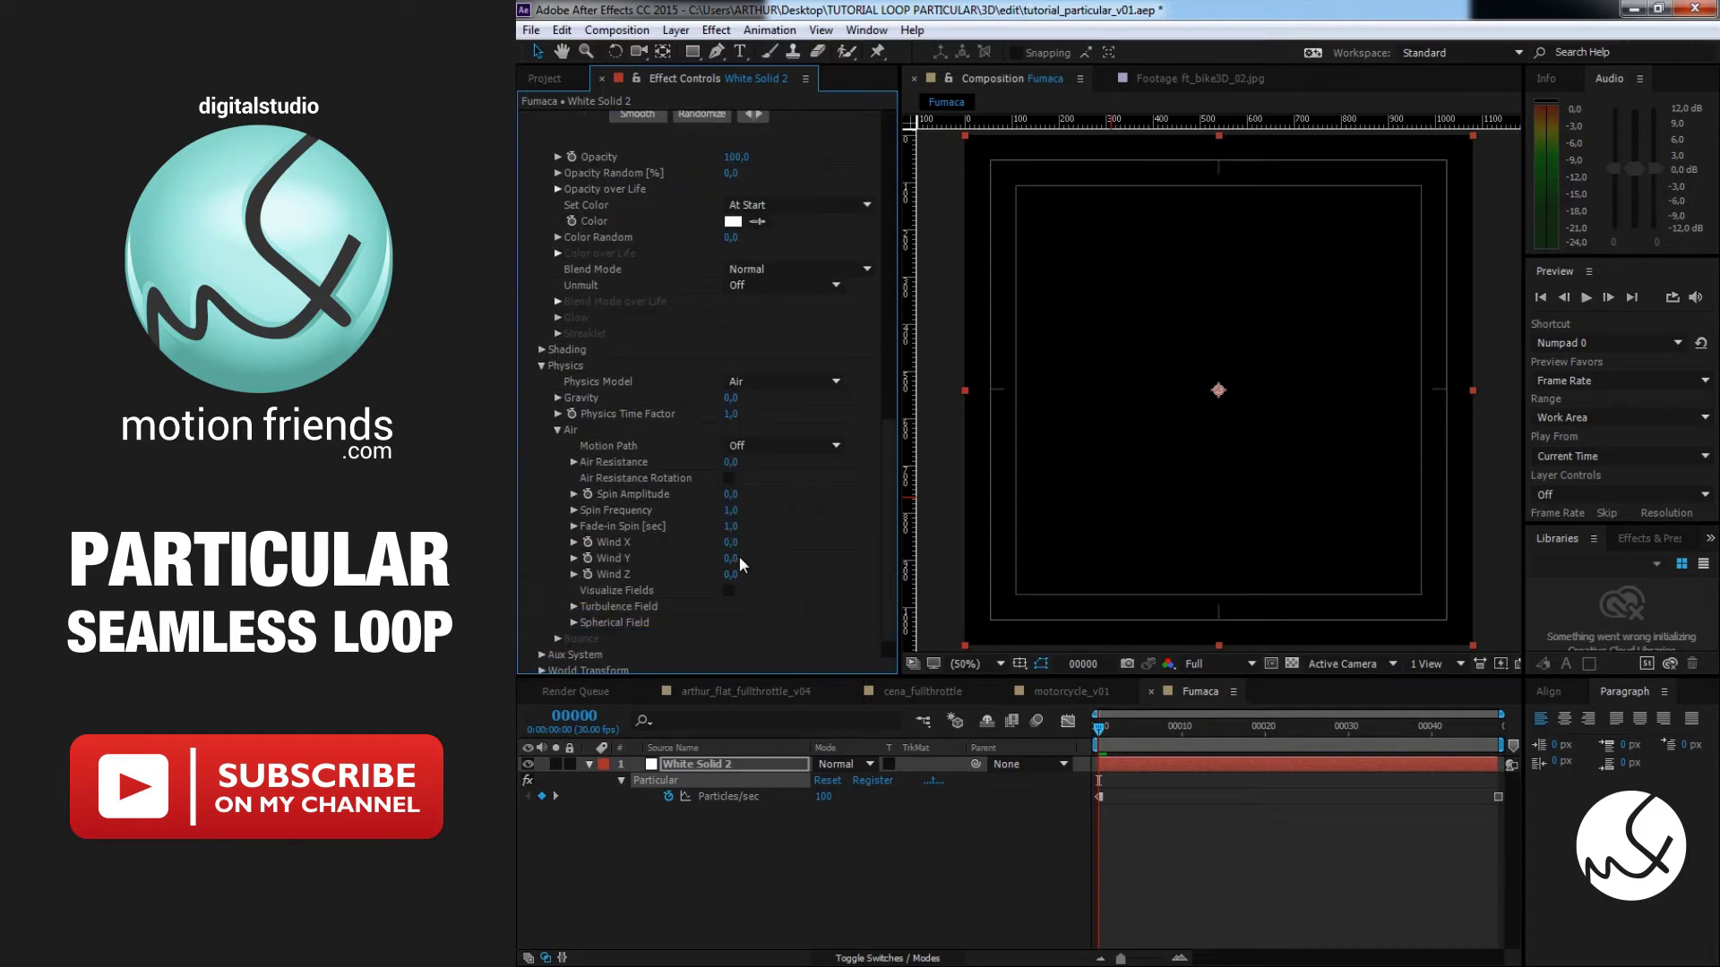
pyautogui.click(732, 541)
pyautogui.write('-15')
pyautogui.moveTo(1123, 739); pyautogui.dragTo(1407, 728)
# Set Wind Y to -35 and preview the drifting smoke trail
pyautogui.click(733, 557)
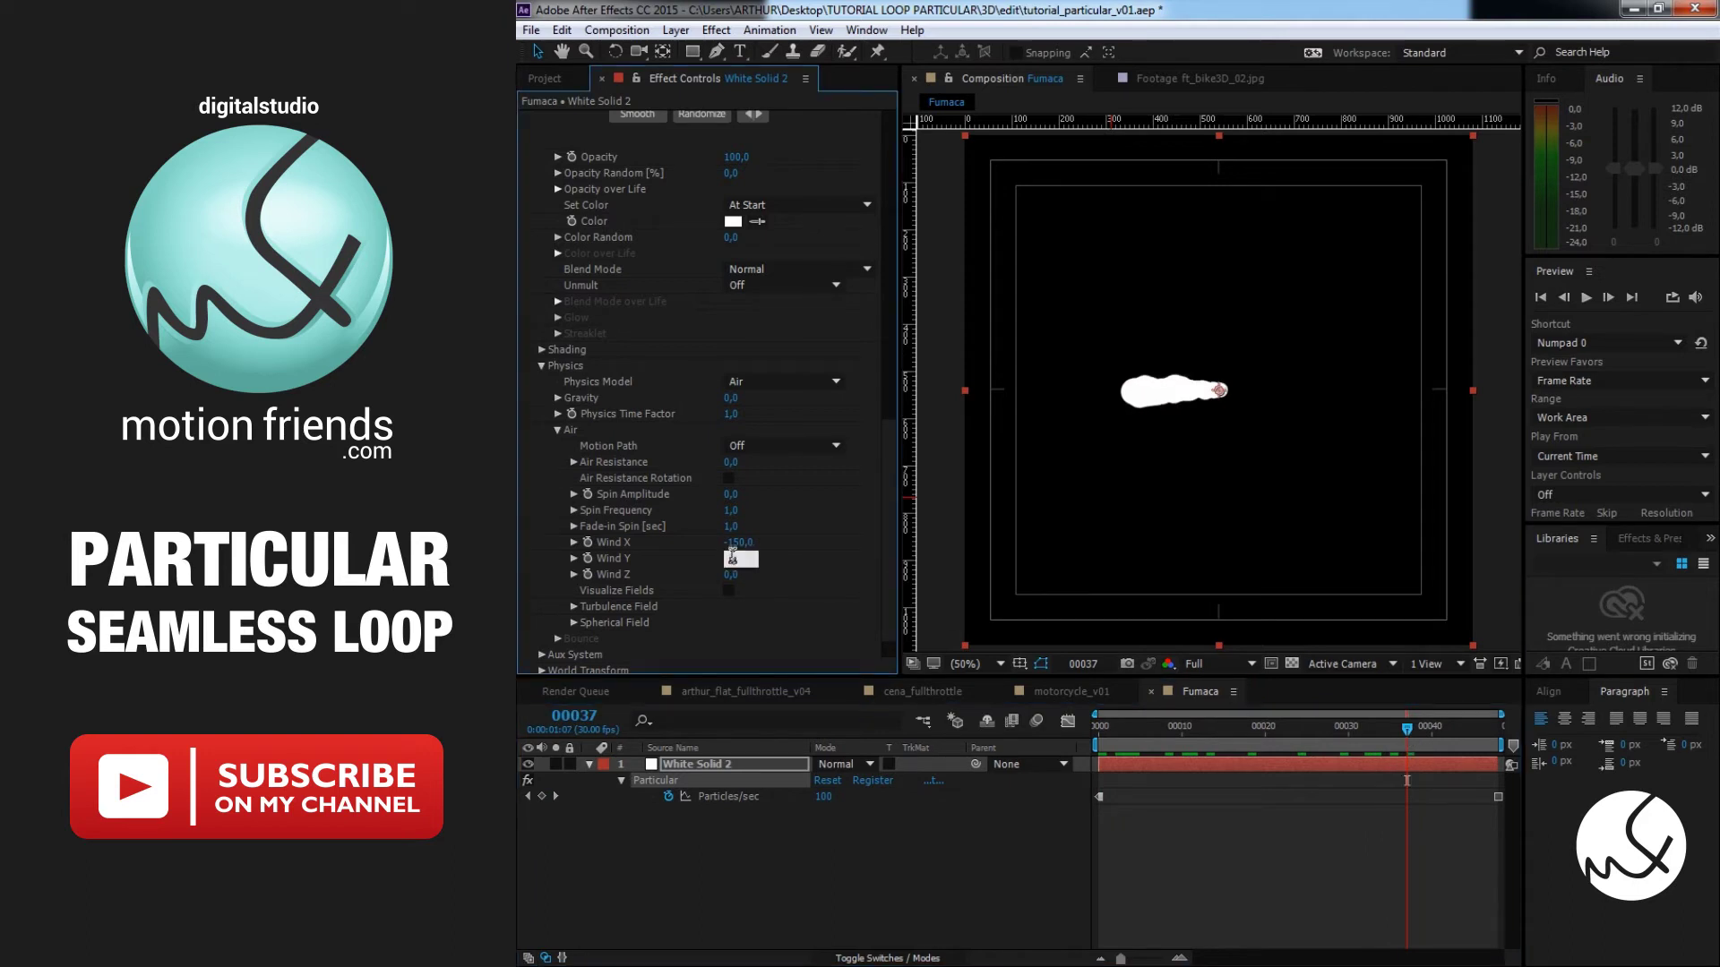
pyautogui.write('-35')
pyautogui.press('Return')
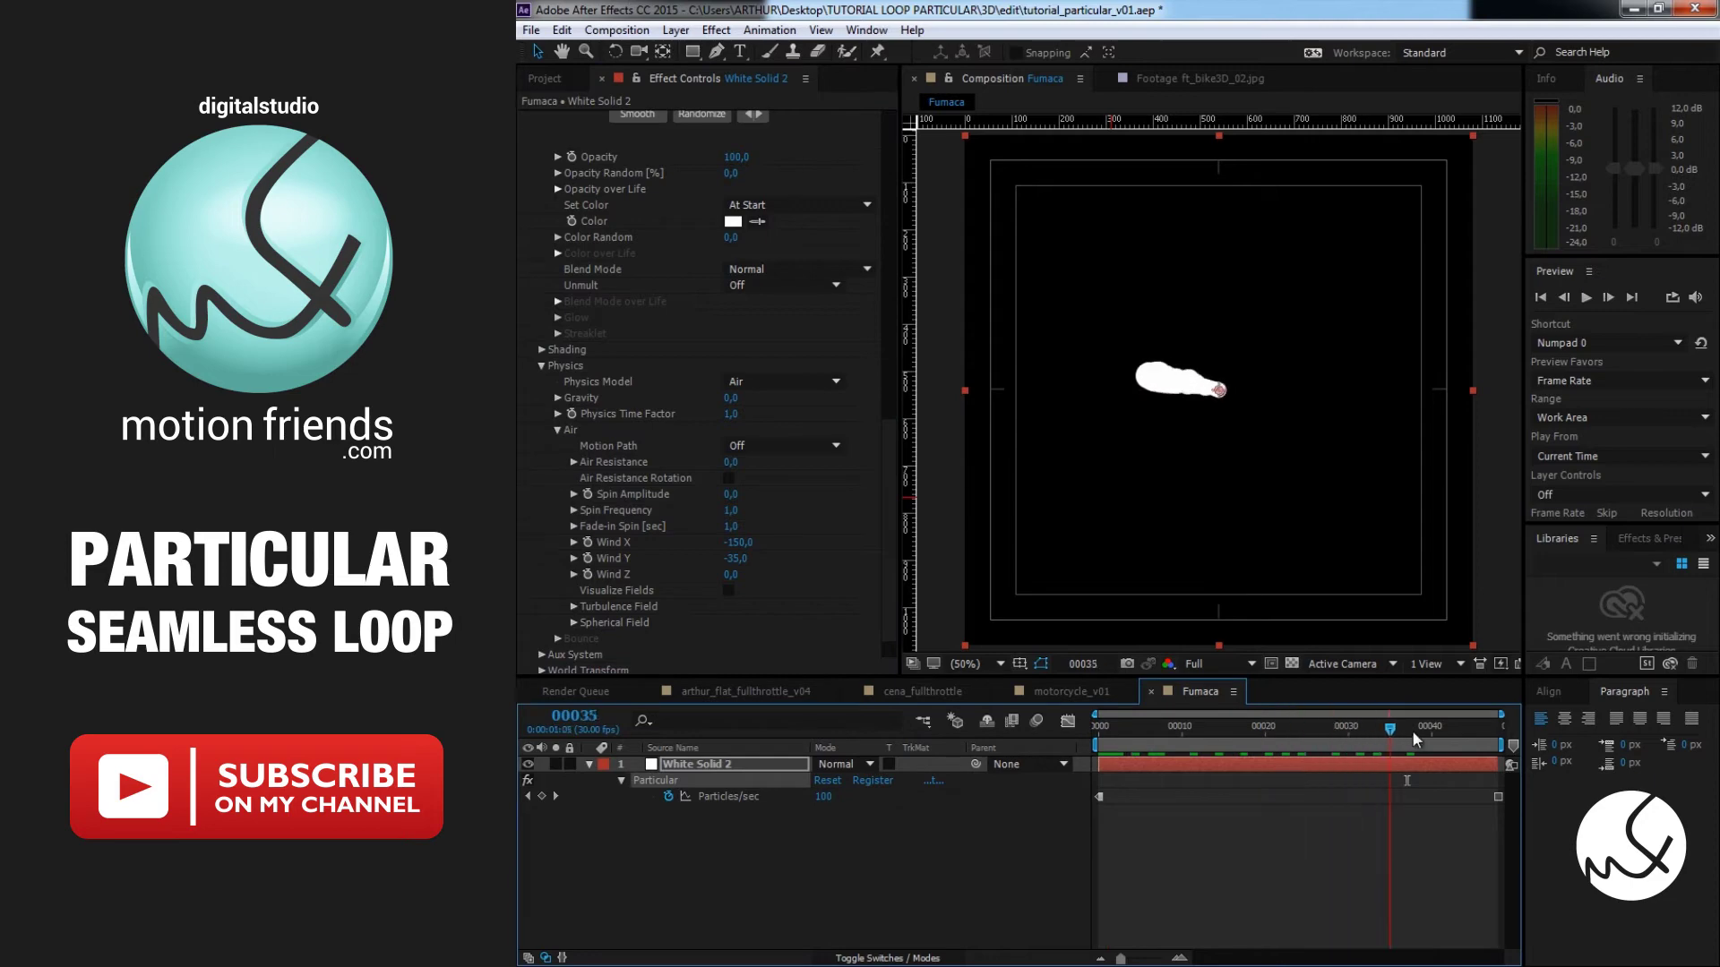
pyautogui.moveTo(1106, 730); pyautogui.dragTo(1480, 727)
pyautogui.press('Home')
pyautogui.press('space')
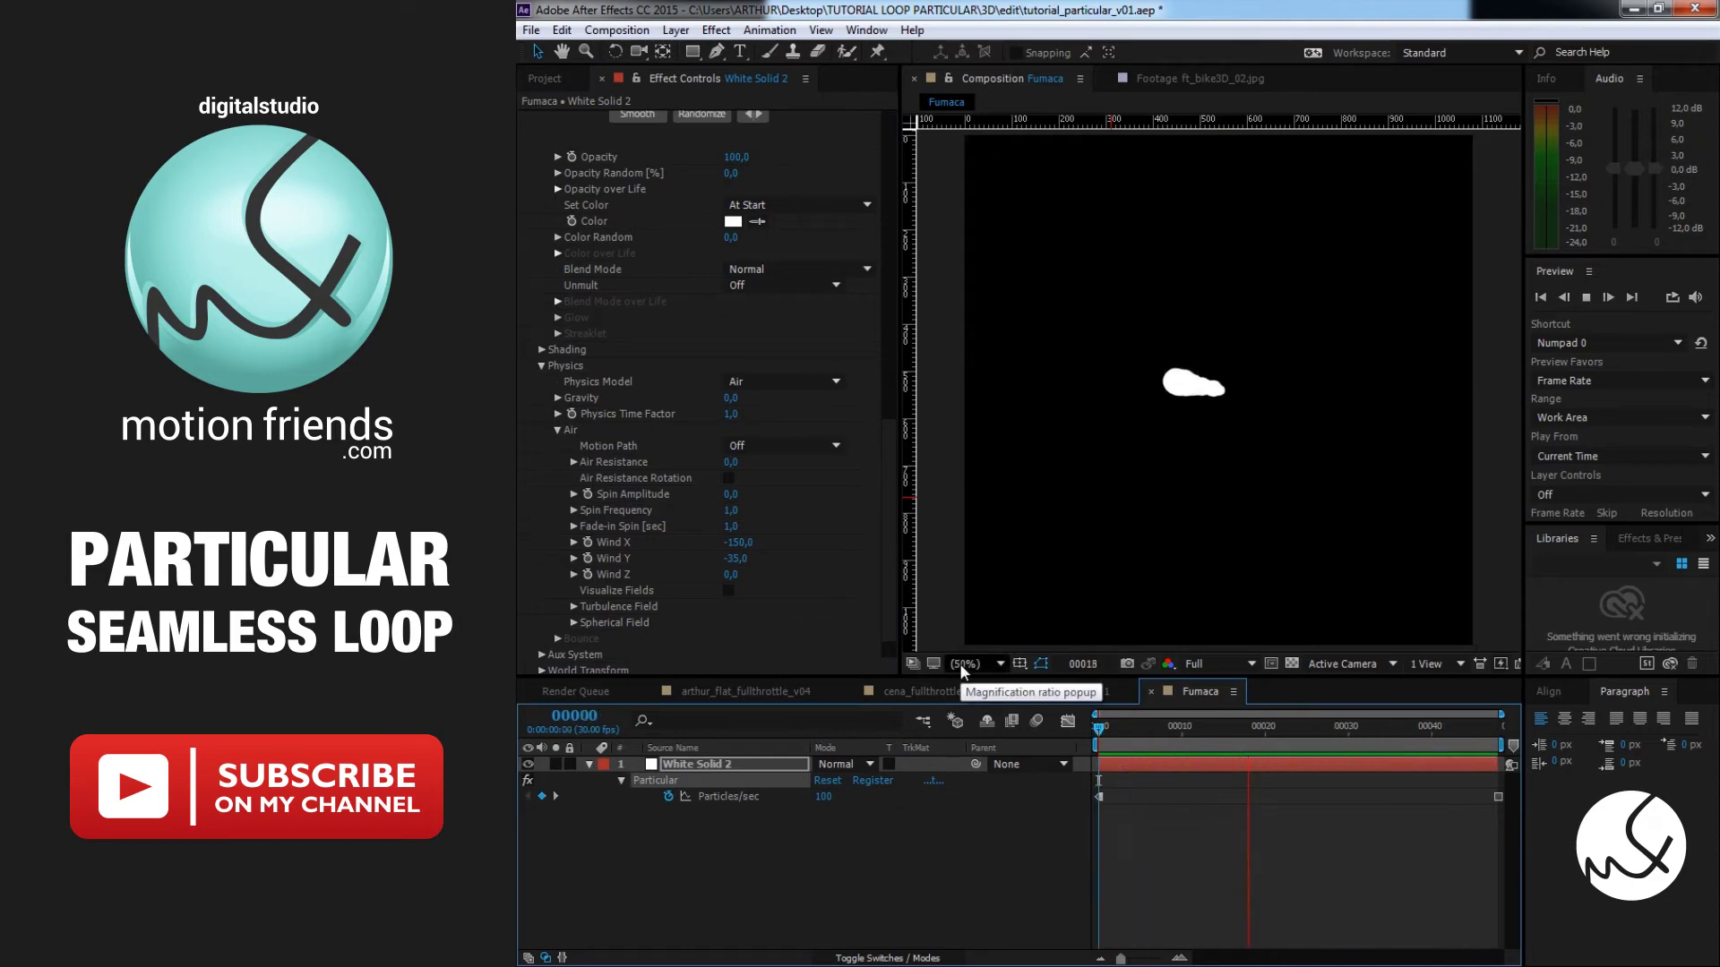
pyautogui.press('space')
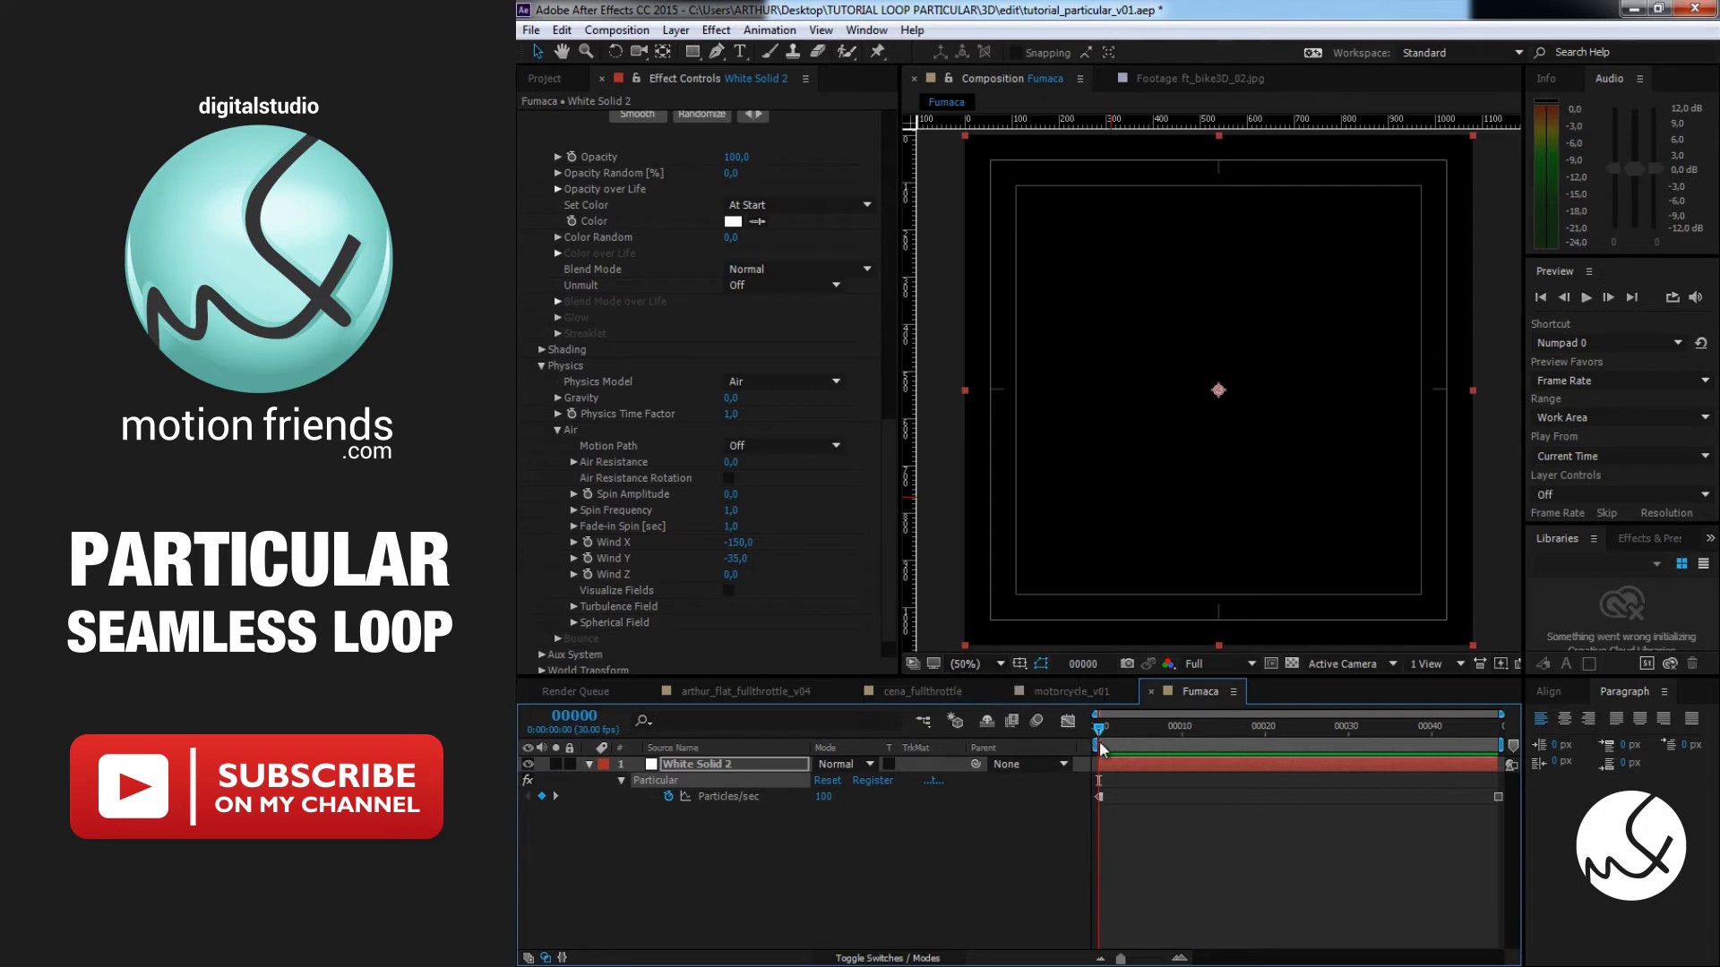
# Duplicate White Solid 2 with Ctrl+D, then delete the copy
pyautogui.click(744, 761)
pyautogui.hotkey('ctrl', 'd')
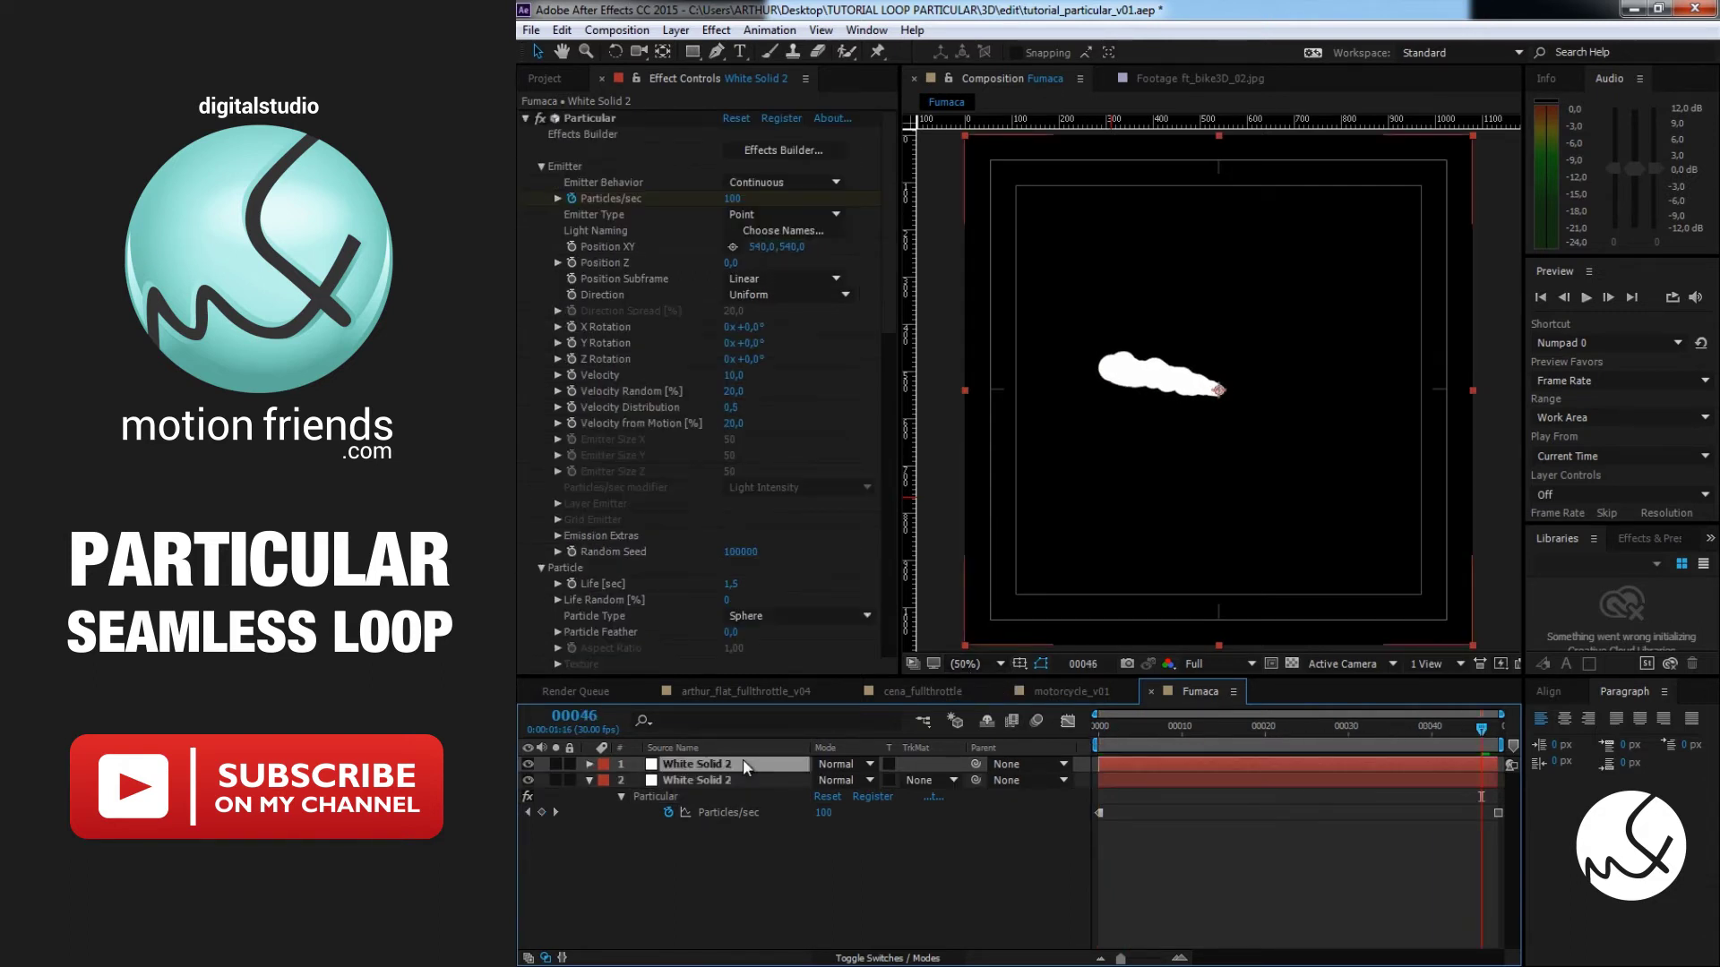
pyautogui.press('u')
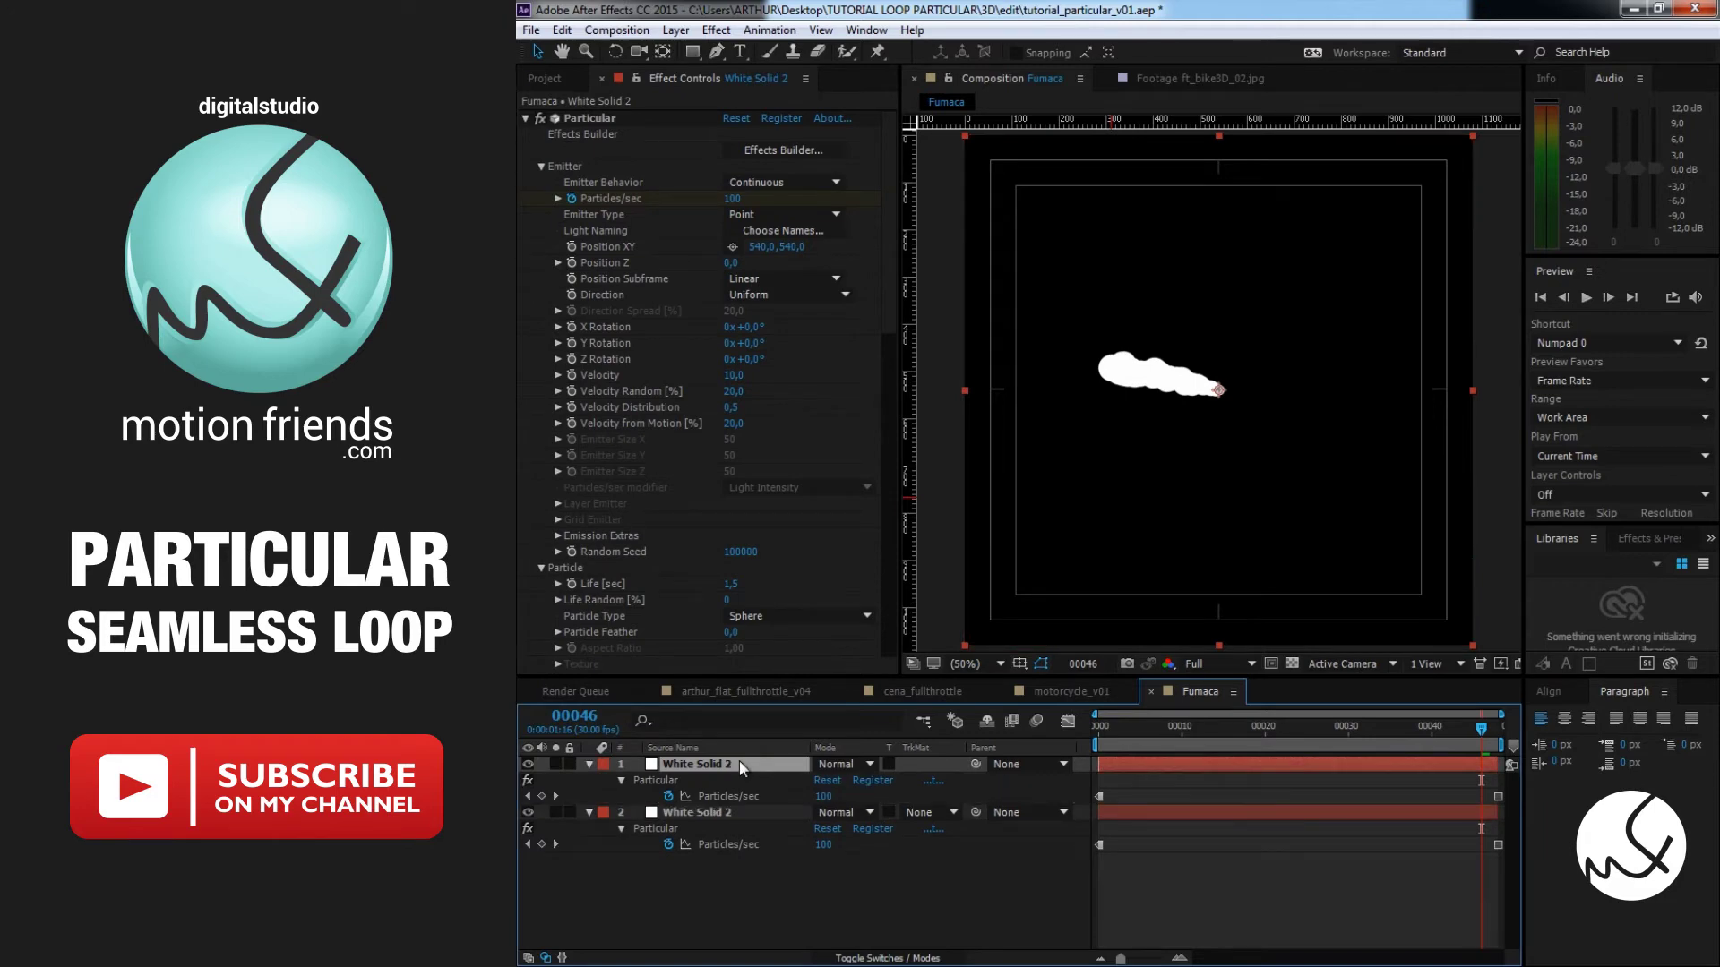
pyautogui.press('Delete')
pyautogui.click(706, 776)
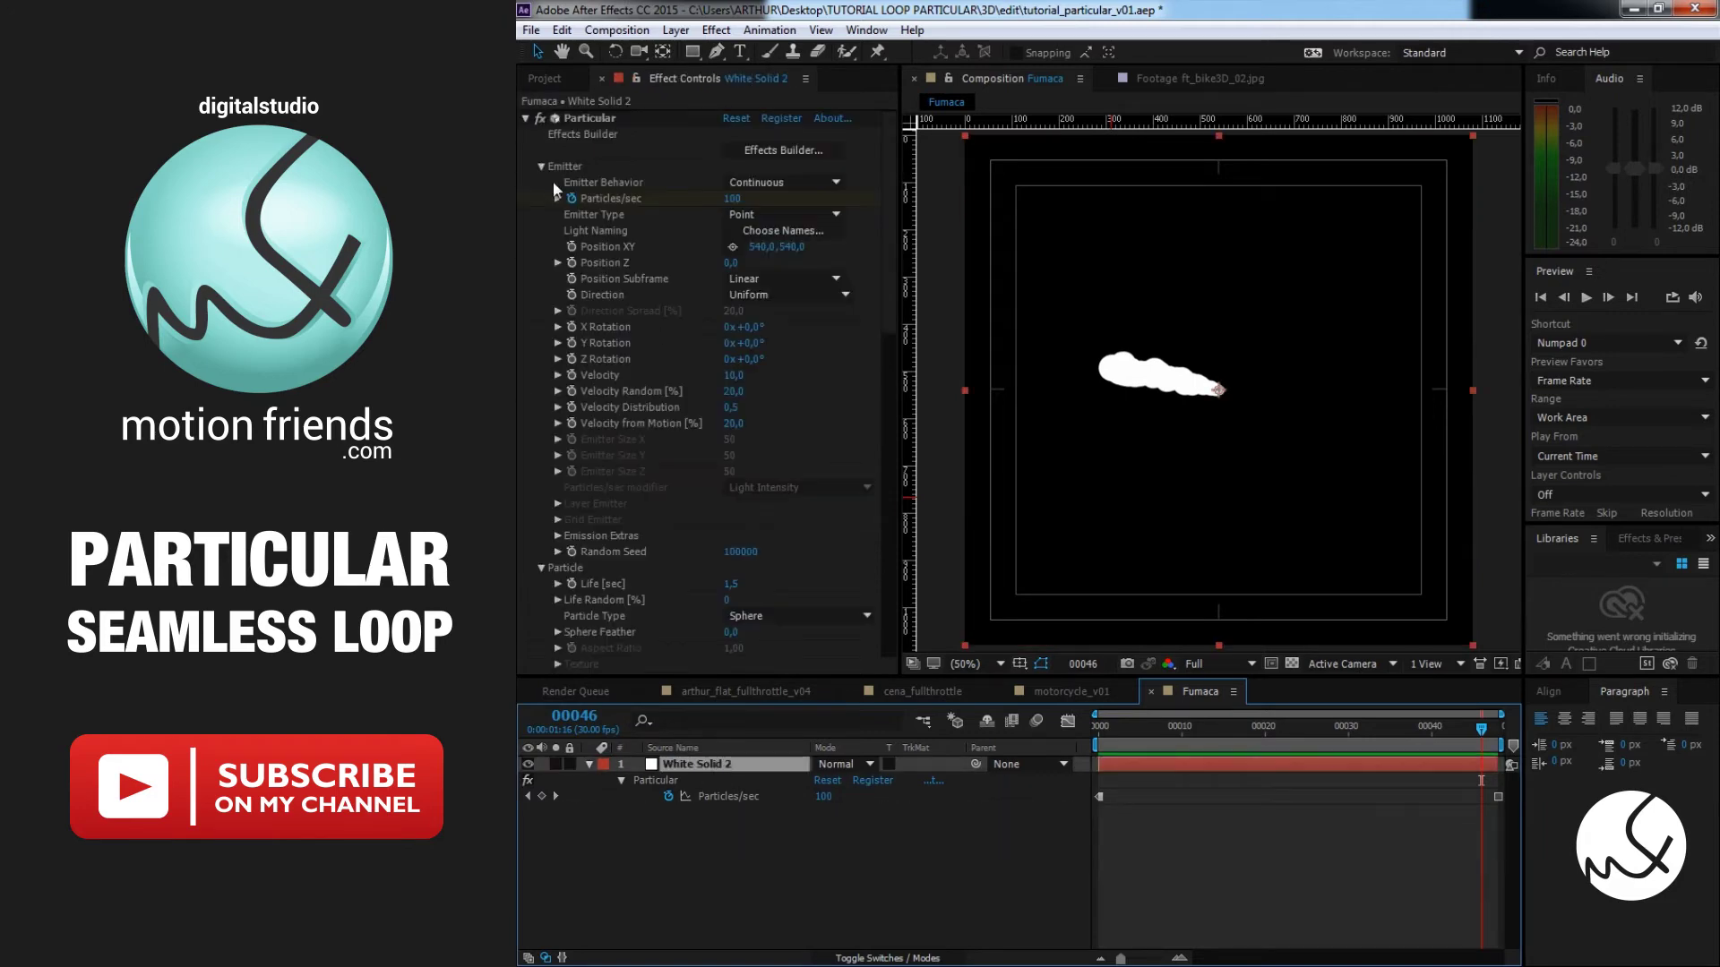
# Duplicate White Solid 2 via Edit, align the copy's keyframe to frame 0, extend it, and preview
pyautogui.click(562, 32)
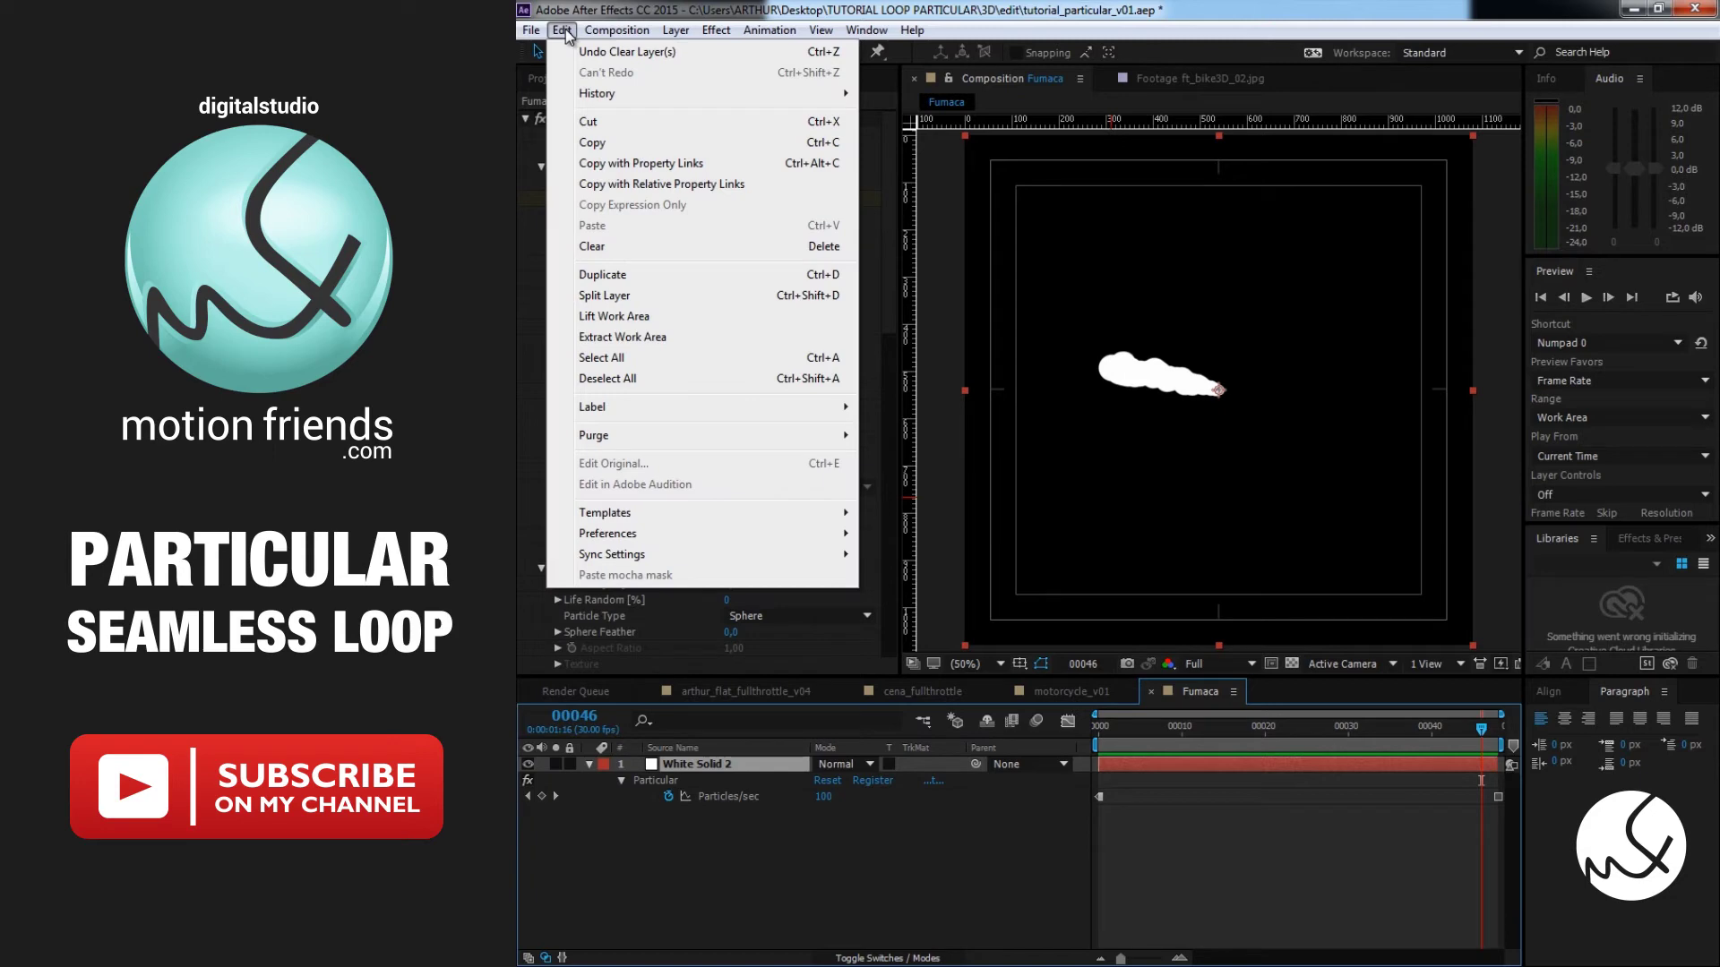
pyautogui.click(758, 277)
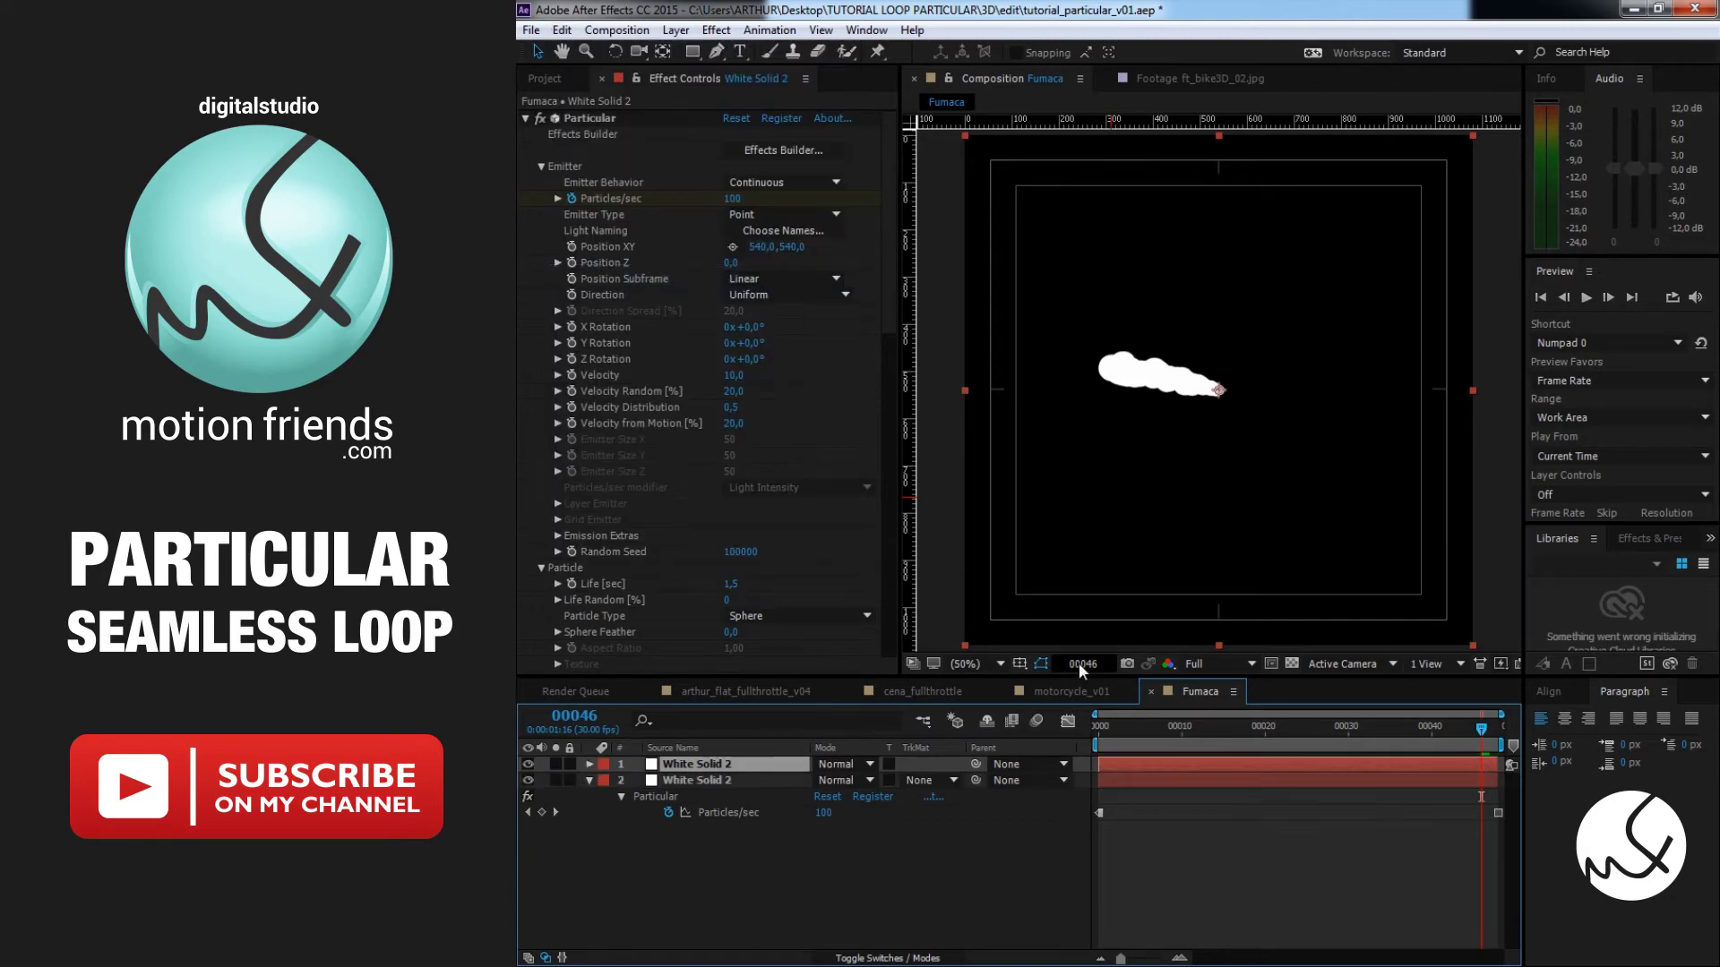
pyautogui.press('u')
pyautogui.moveTo(1464, 763)
pyautogui.mouseDown()
pyautogui.moveTo(1180, 765)
pyautogui.moveTo(1480, 763)
pyautogui.mouseUp()
pyautogui.press('Home')
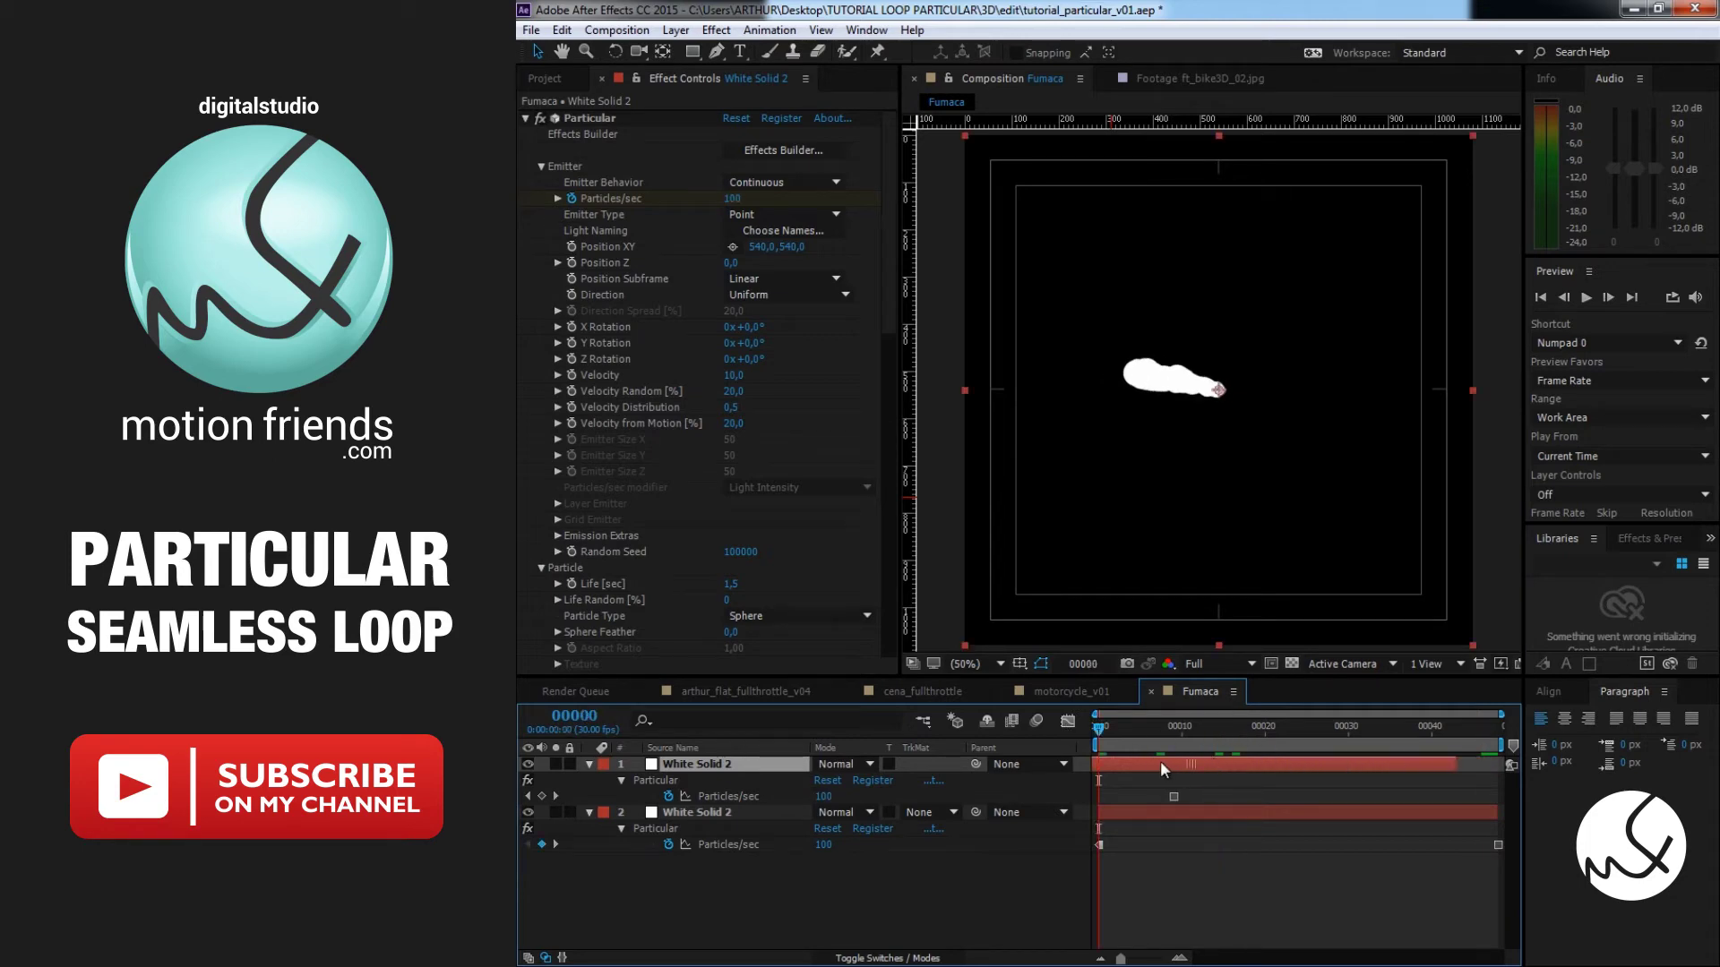
pyautogui.moveTo(1159, 763); pyautogui.dragTo(1120, 763)
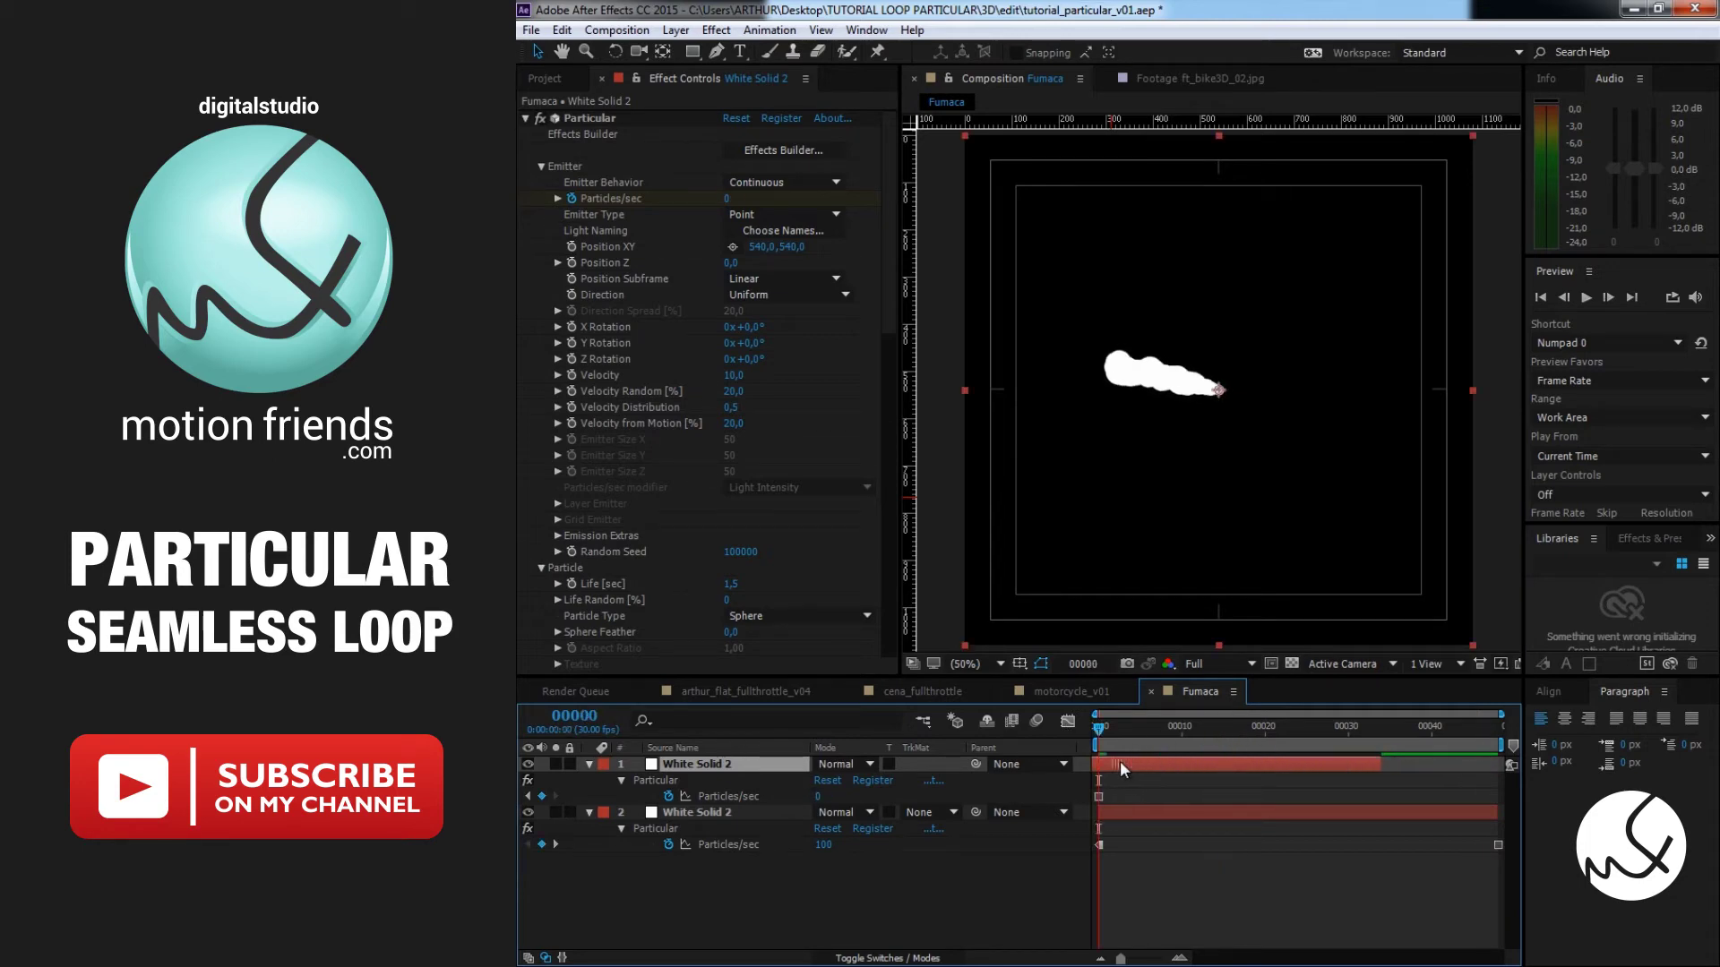
pyautogui.moveTo(1384, 767); pyautogui.dragTo(1507, 767)
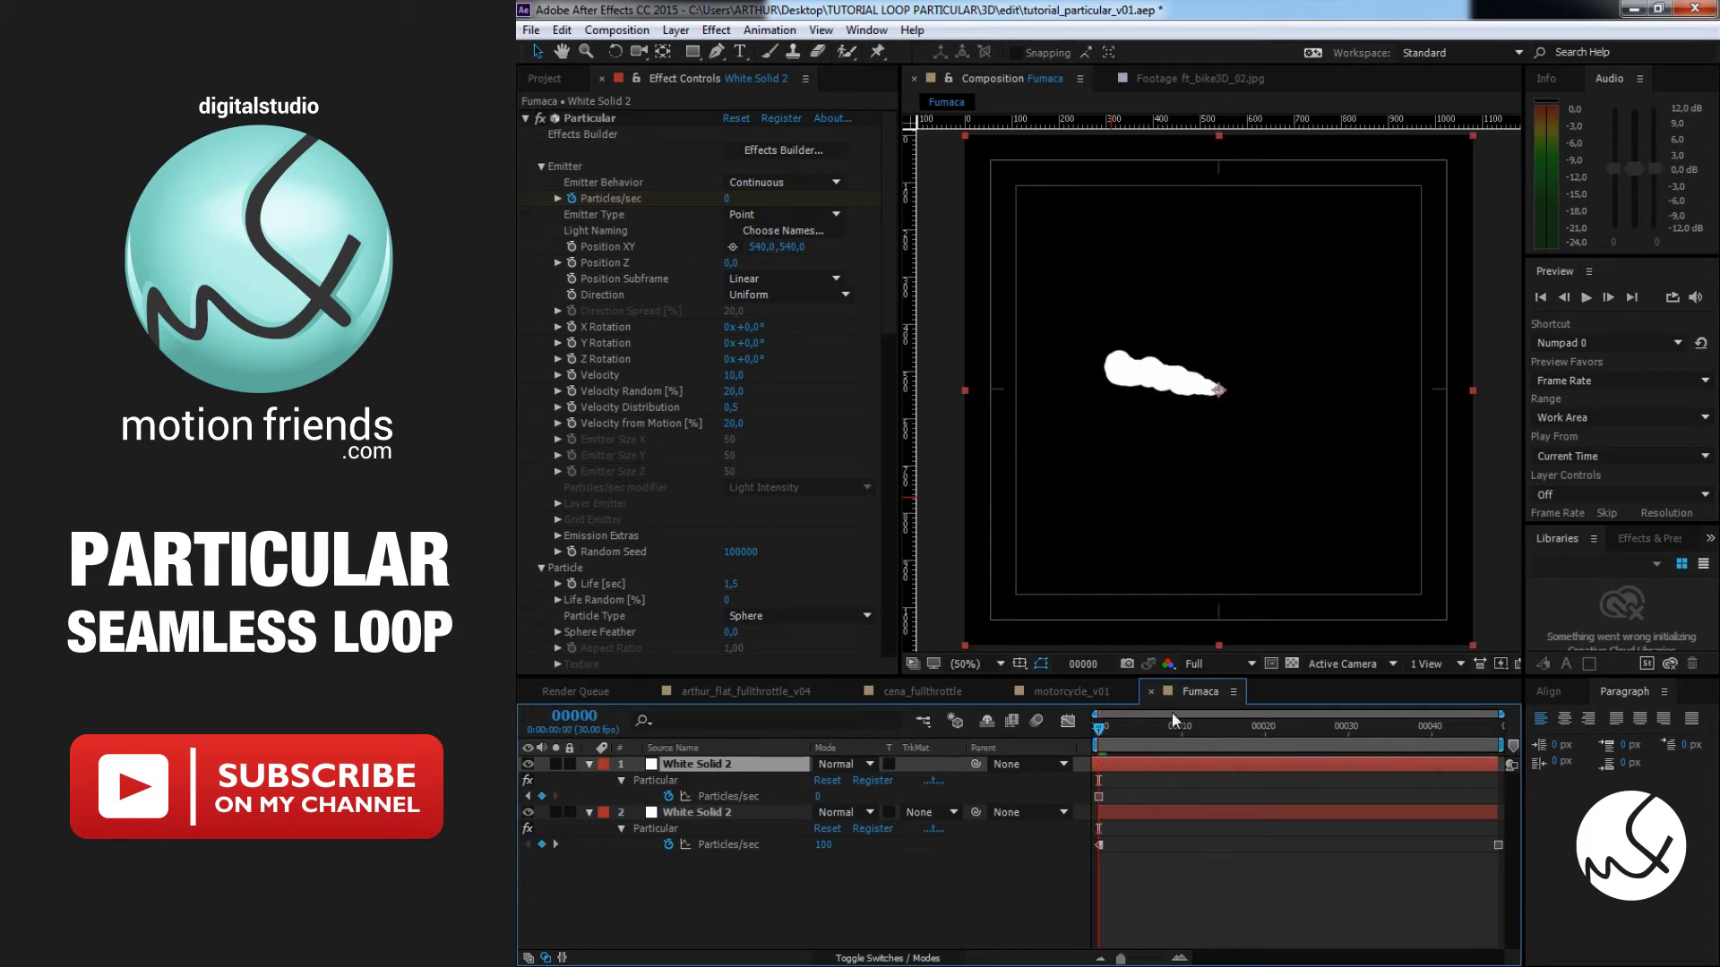
pyautogui.moveTo(1111, 722); pyautogui.dragTo(1491, 745)
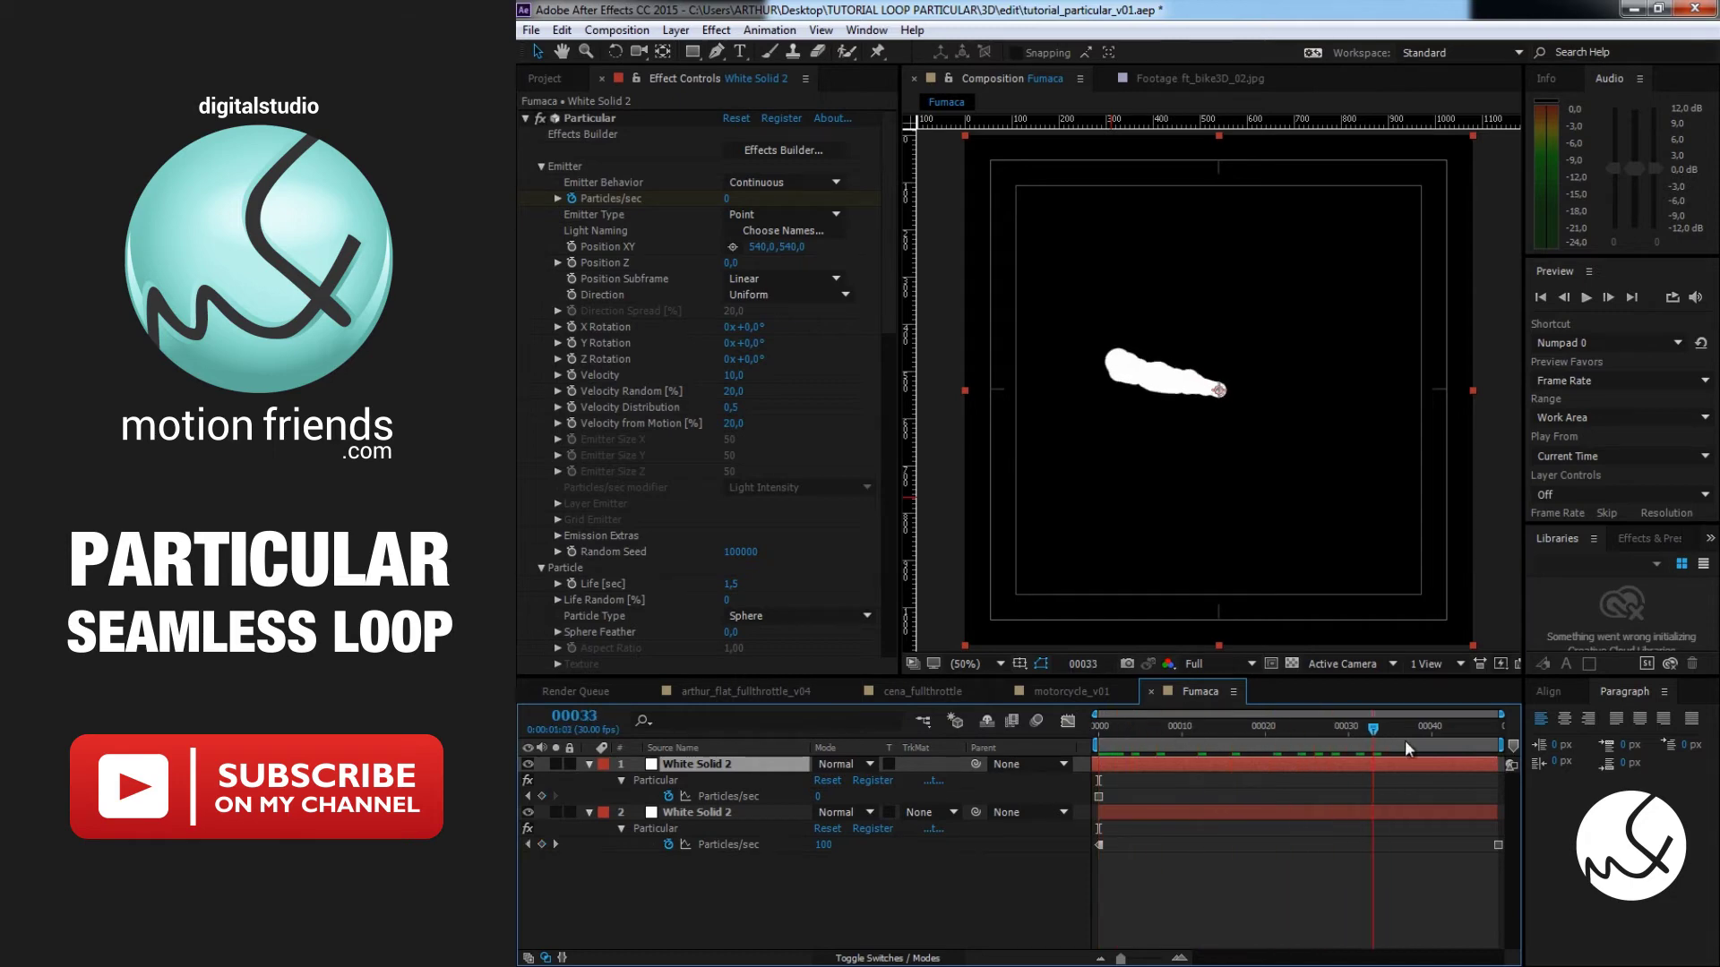
pyautogui.press('space')
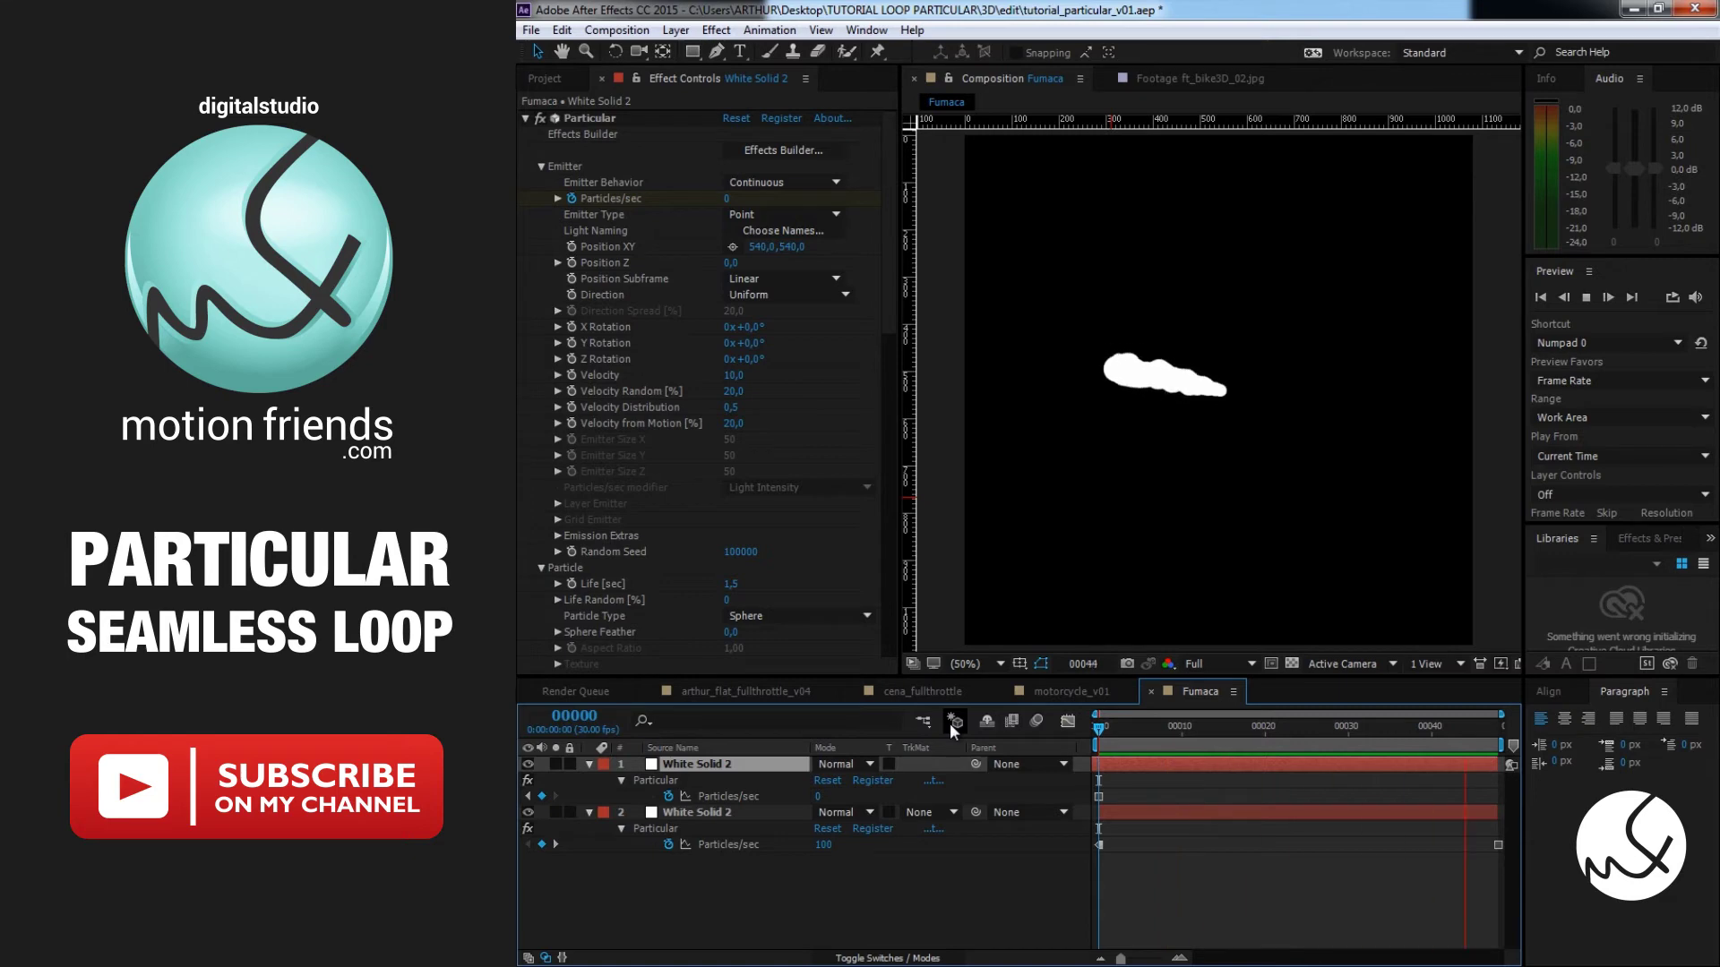
pyautogui.press('space')
# Reveal Fumaca in the Project panel and drag it into the cena_fullthrottle timeline
pyautogui.rightClick(974, 852)
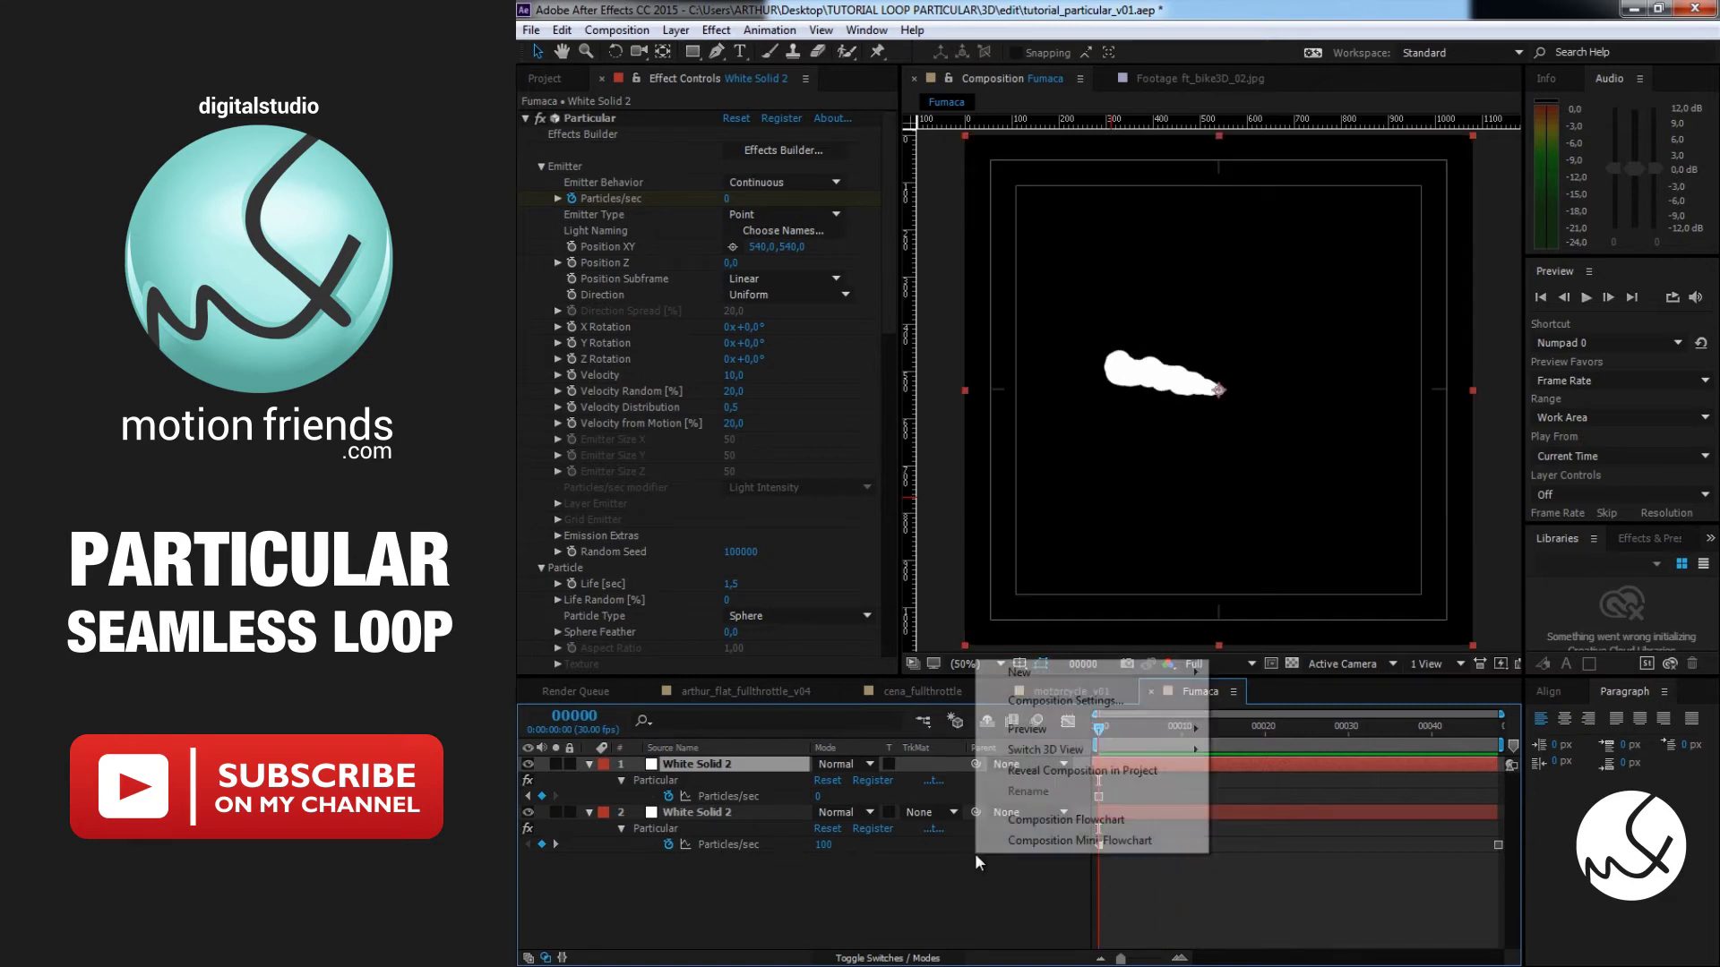
pyautogui.click(1146, 780)
pyautogui.click(953, 695)
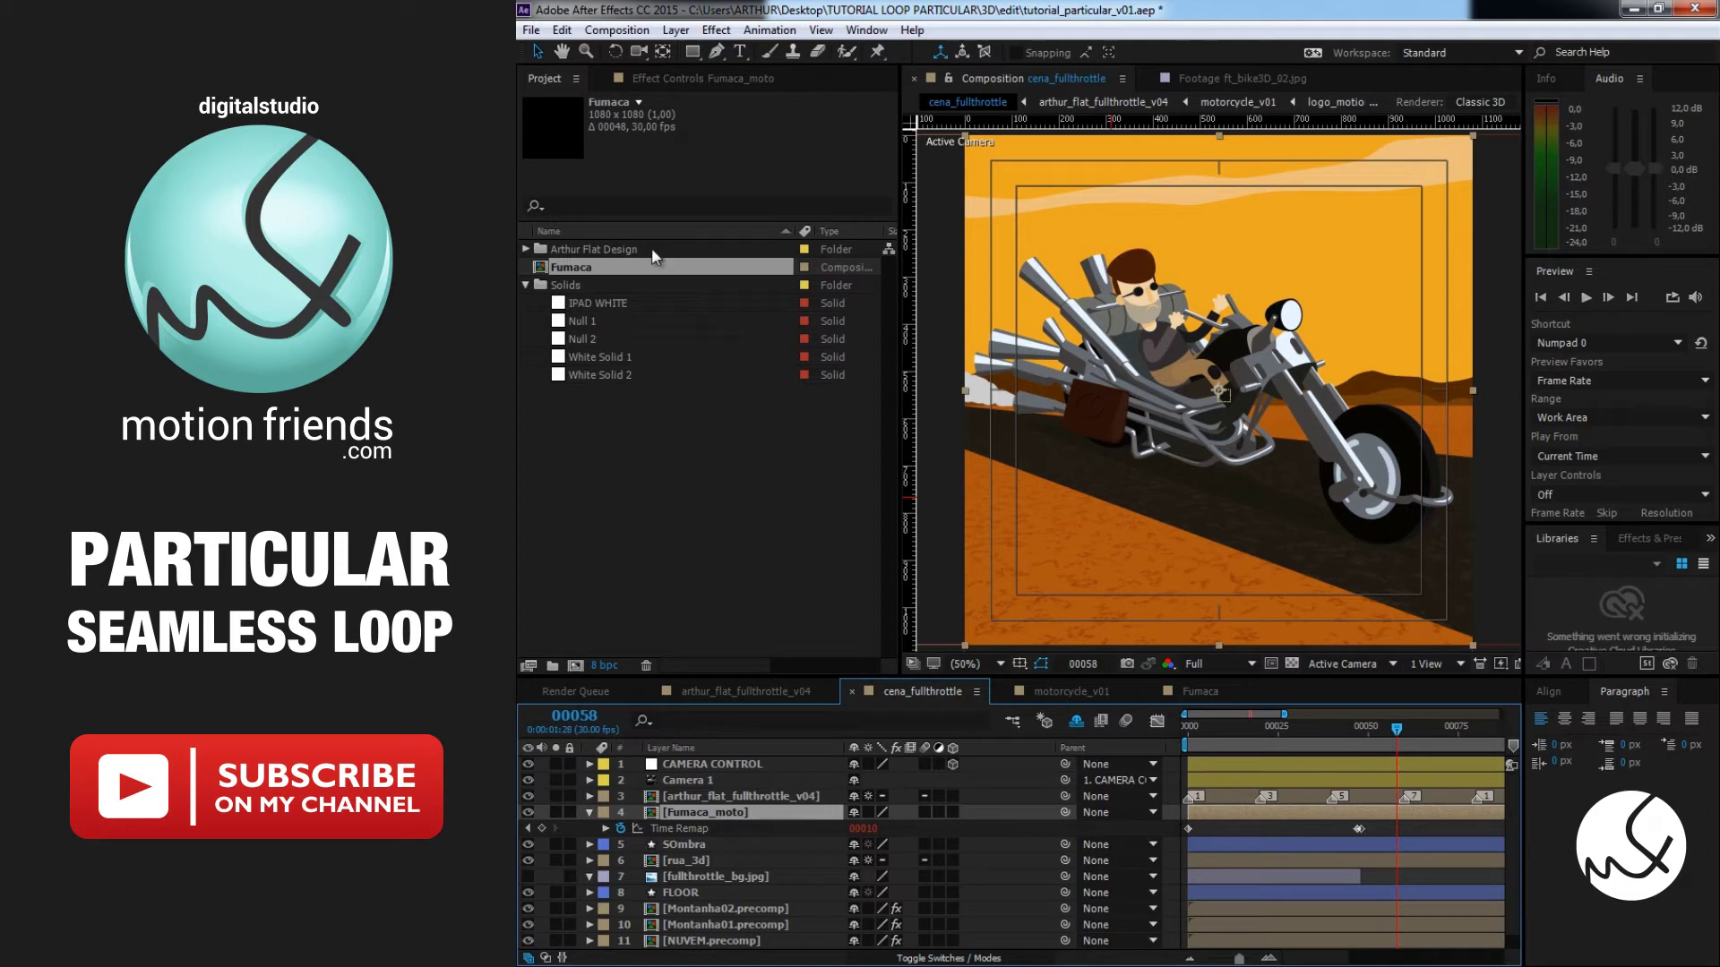
pyautogui.moveTo(618, 269); pyautogui.dragTo(834, 806)
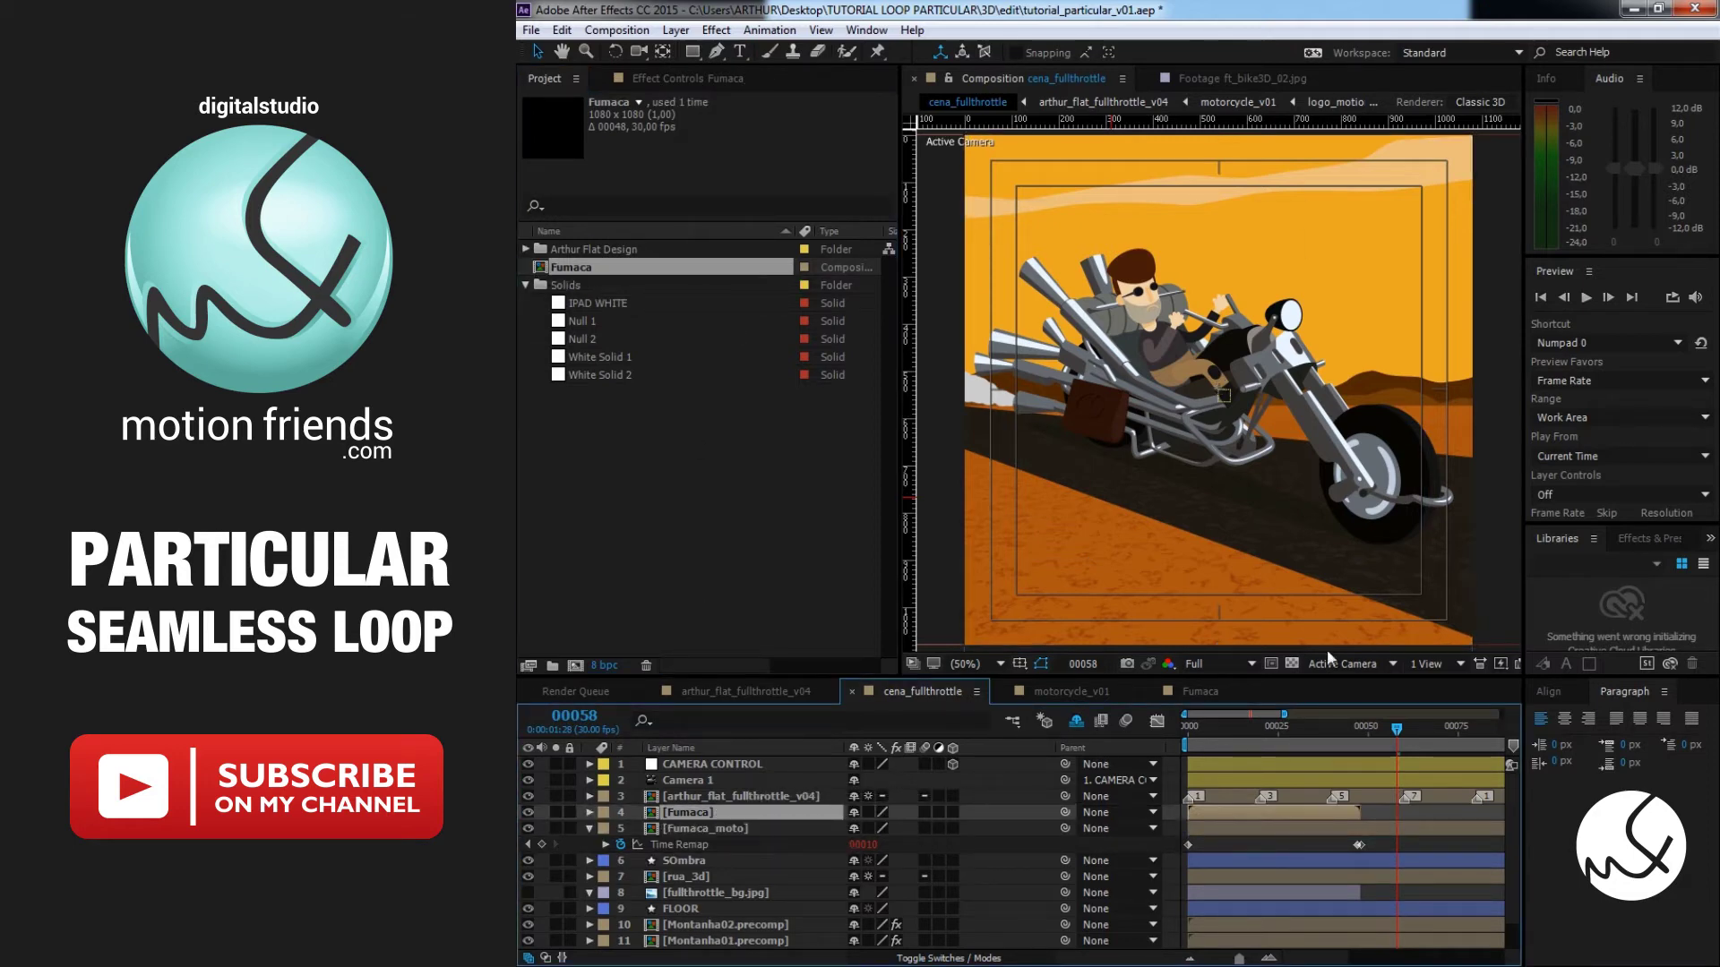
# Solo the Fumaca layer to check the smoke at frame 13, then unsolo it
pyautogui.click(556, 811)
pyautogui.moveTo(1252, 733); pyautogui.dragTo(1235, 732)
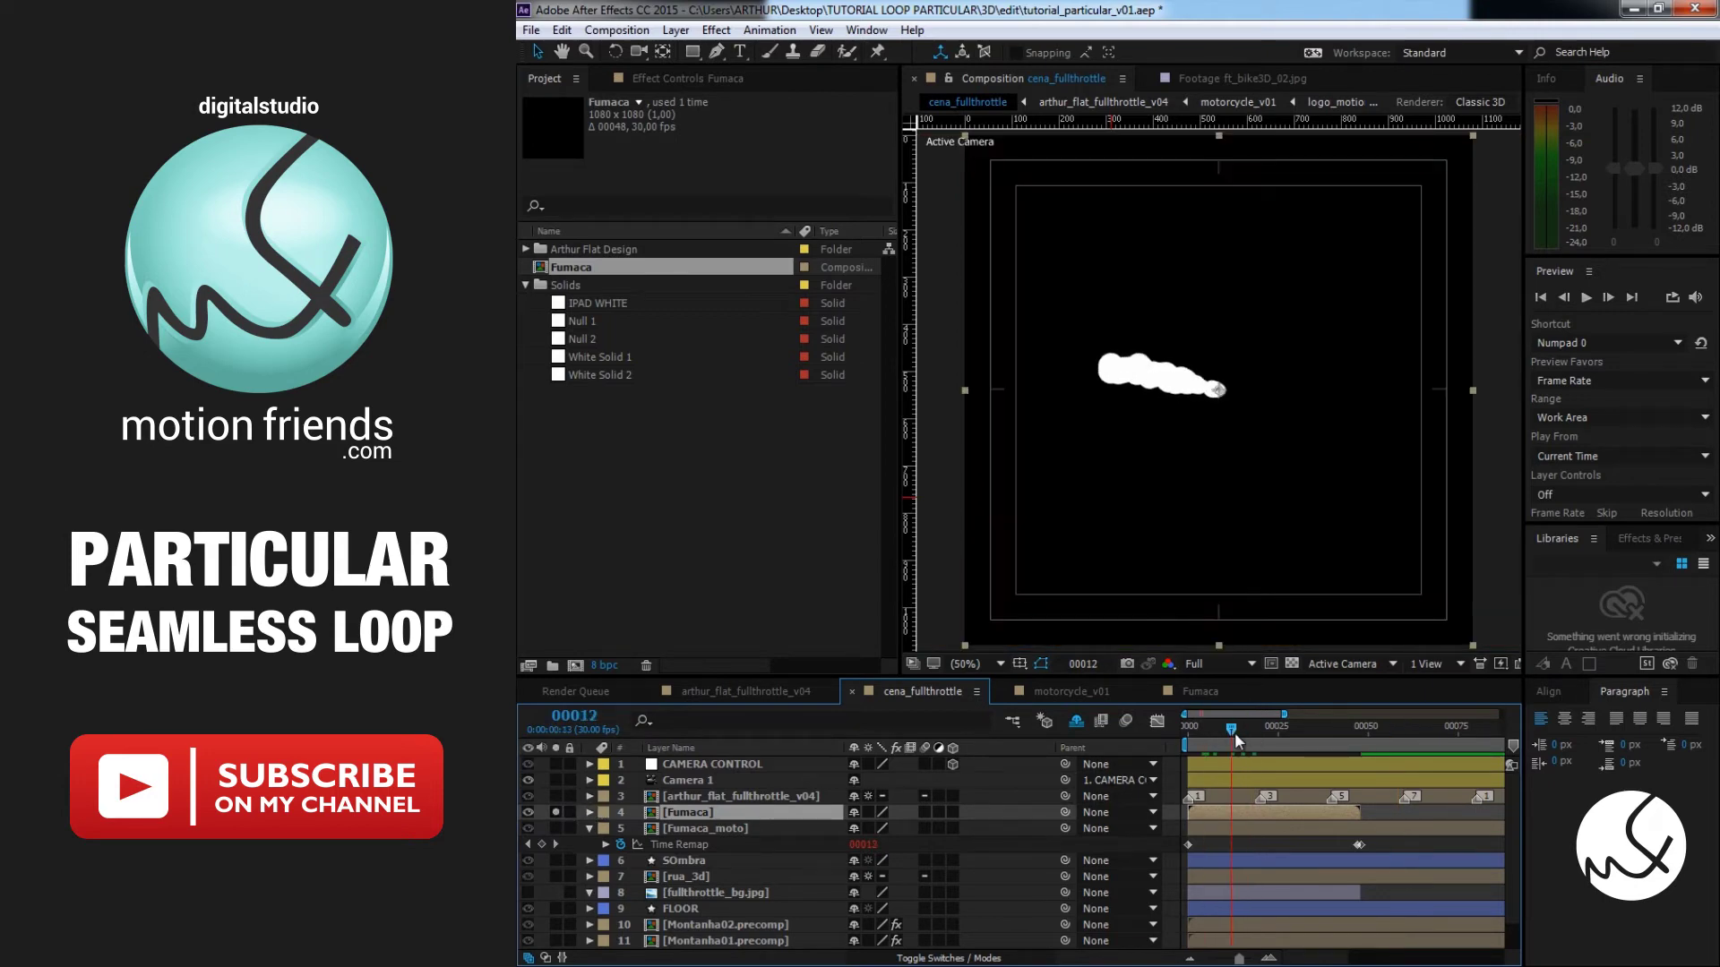
pyautogui.click(556, 812)
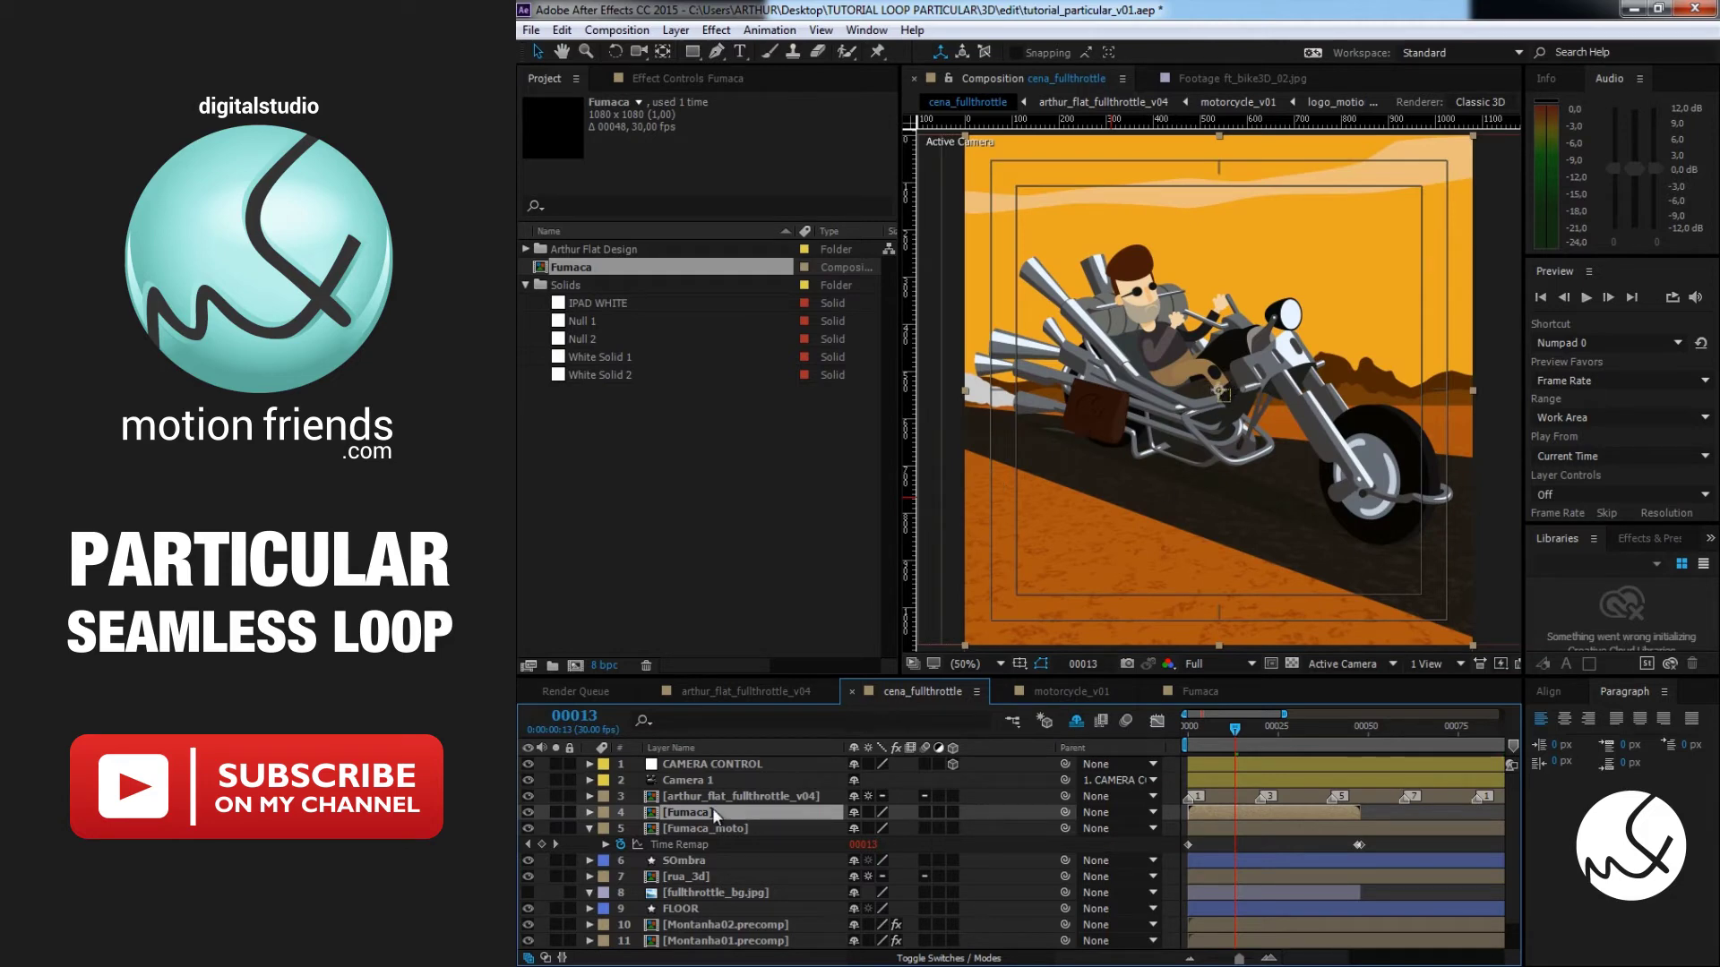
# Move the Fumaca smoke onto the exhaust outlet and hide Fumaca_moto
pyautogui.moveTo(1149, 545); pyautogui.dragTo(1218, 573)
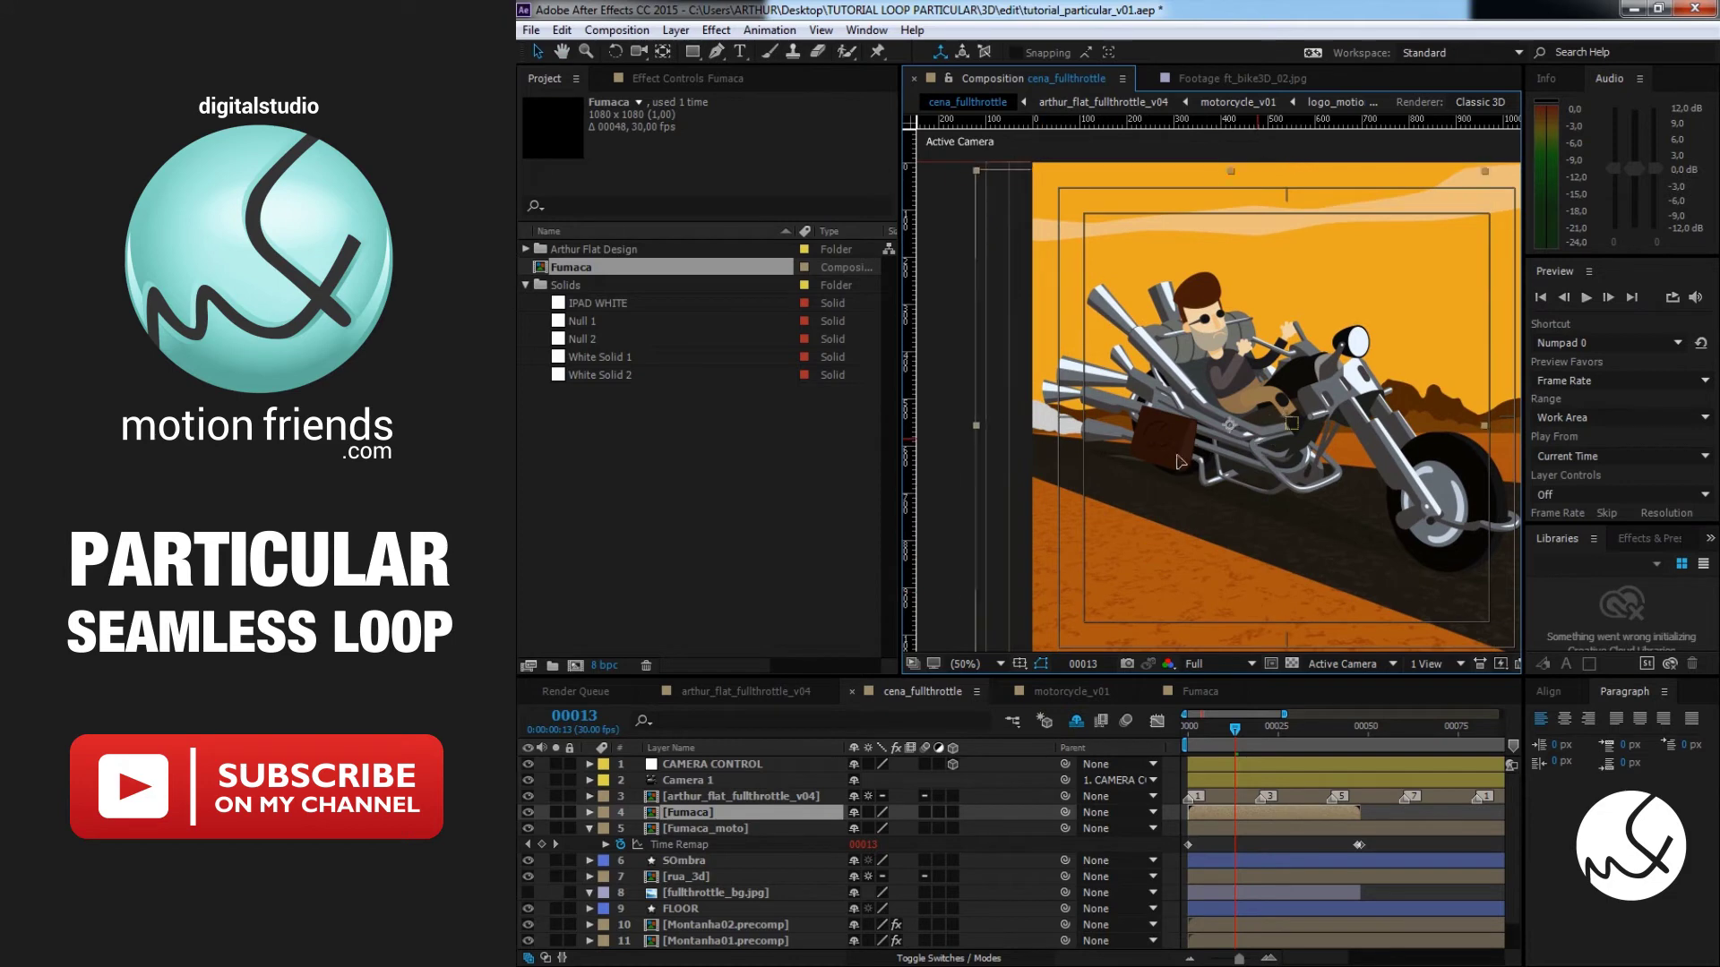
pyautogui.press('v')
pyautogui.moveTo(1103, 526); pyautogui.dragTo(1059, 502)
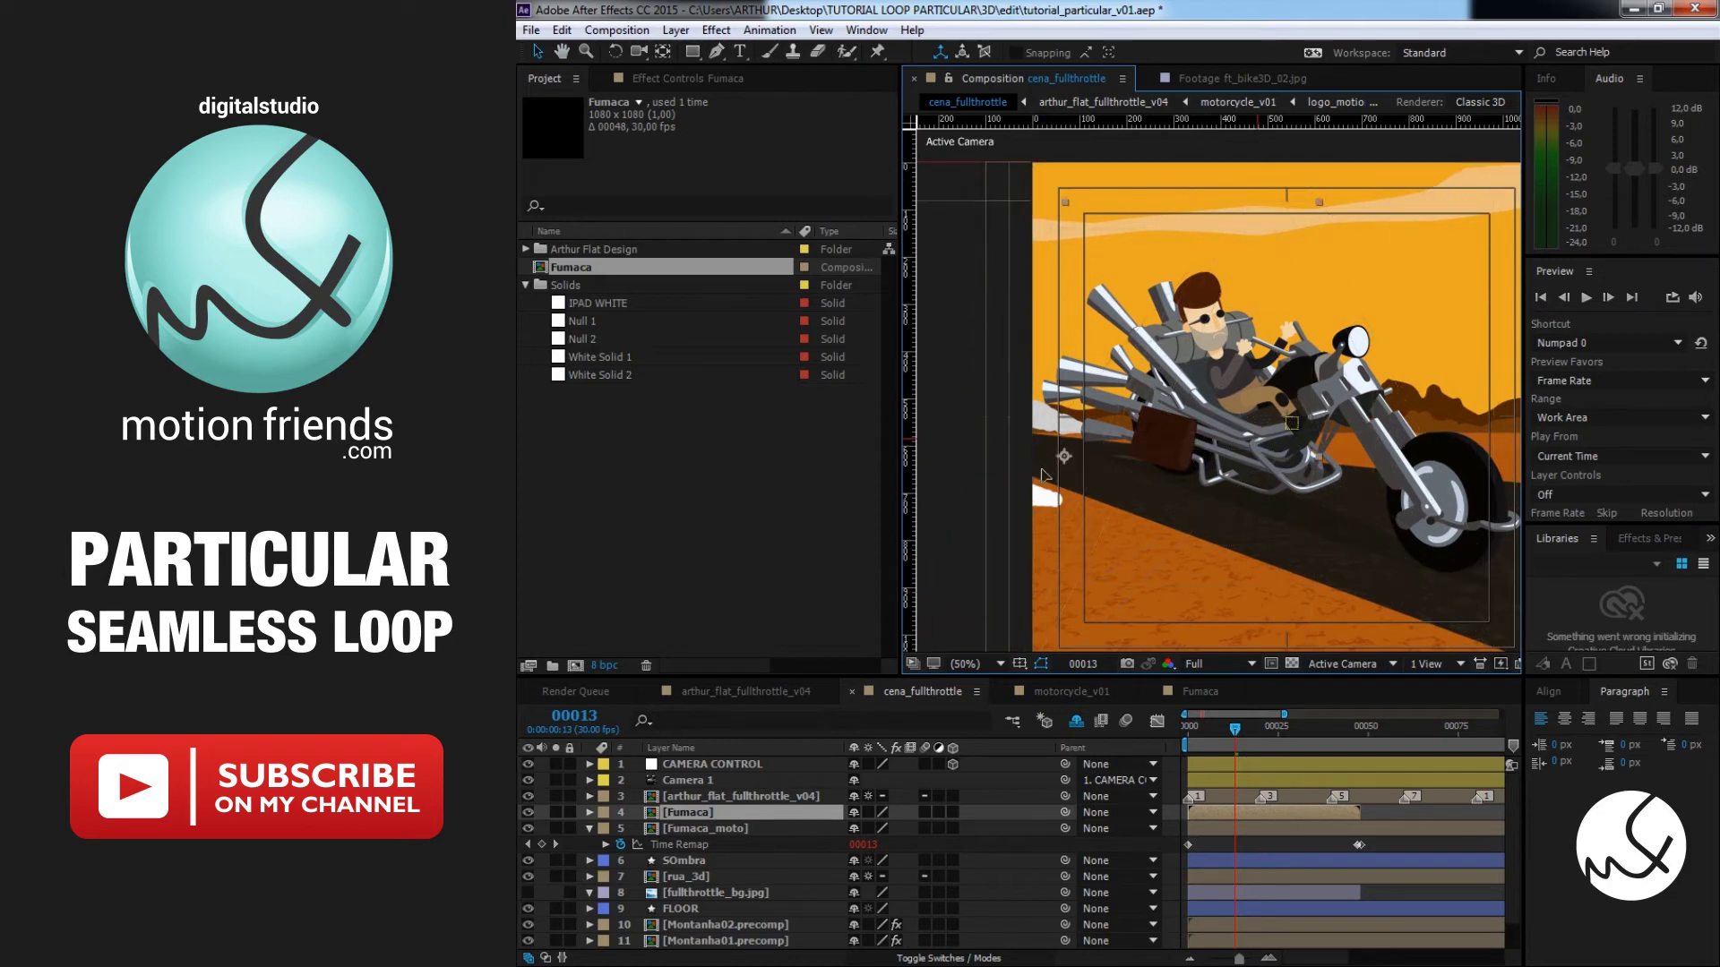
pyautogui.scroll(2, 1060, 502)
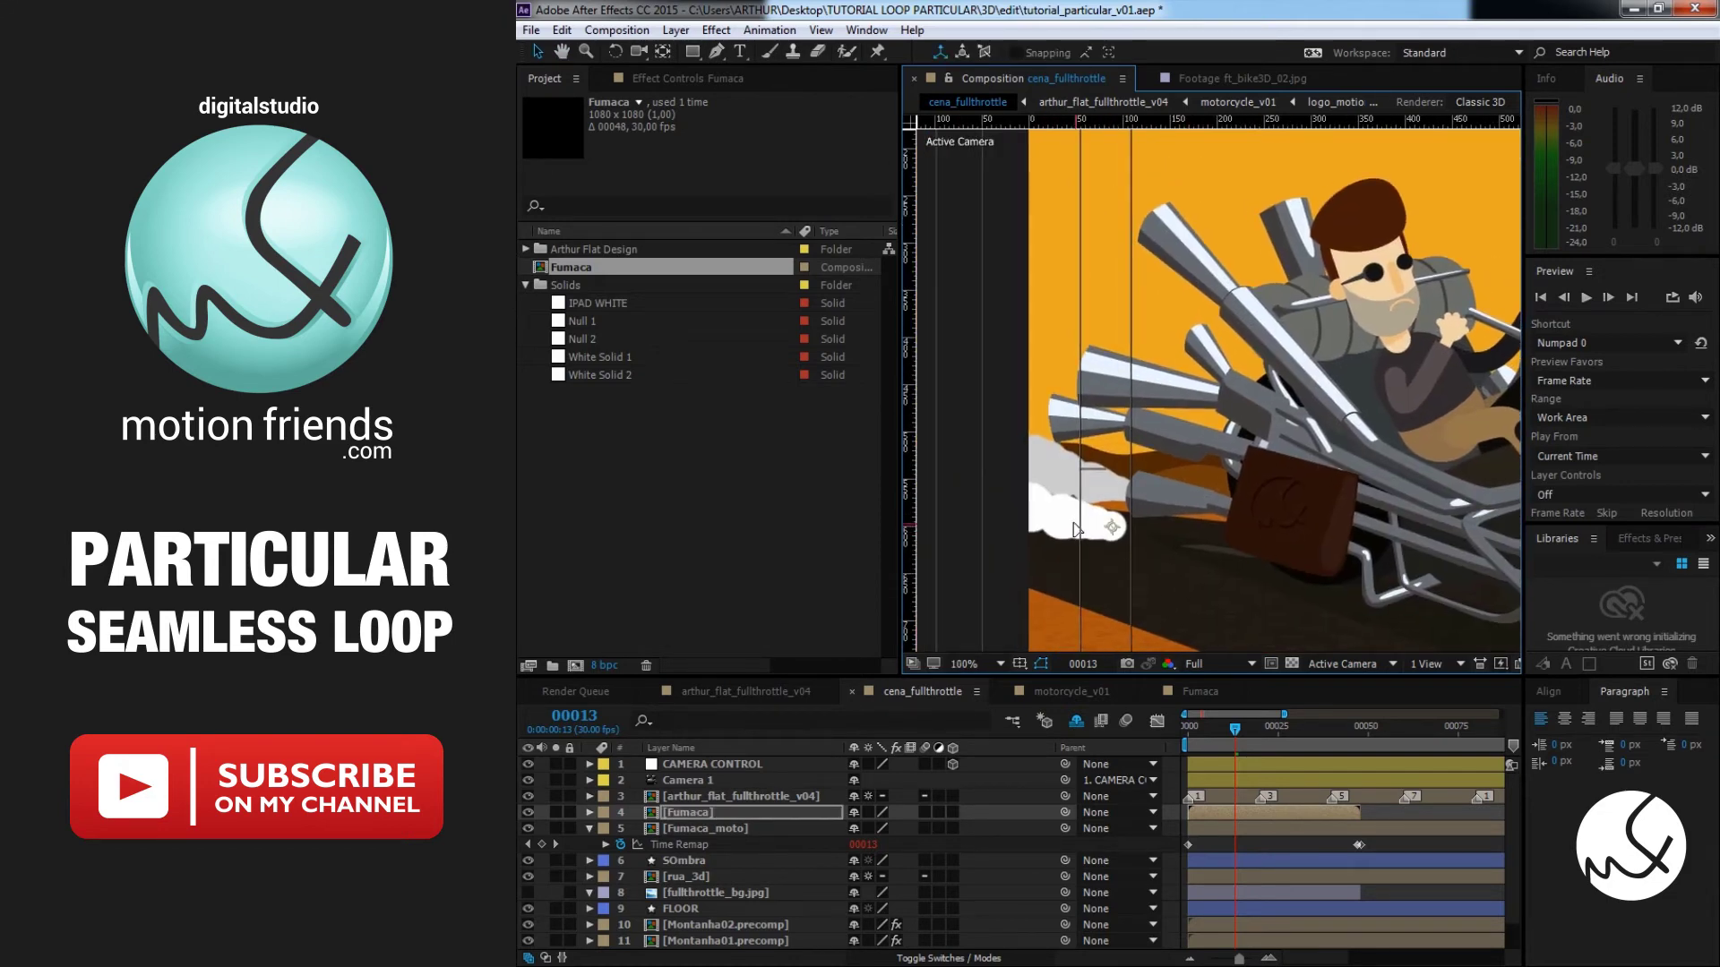
pyautogui.moveTo(1074, 528); pyautogui.dragTo(1099, 497)
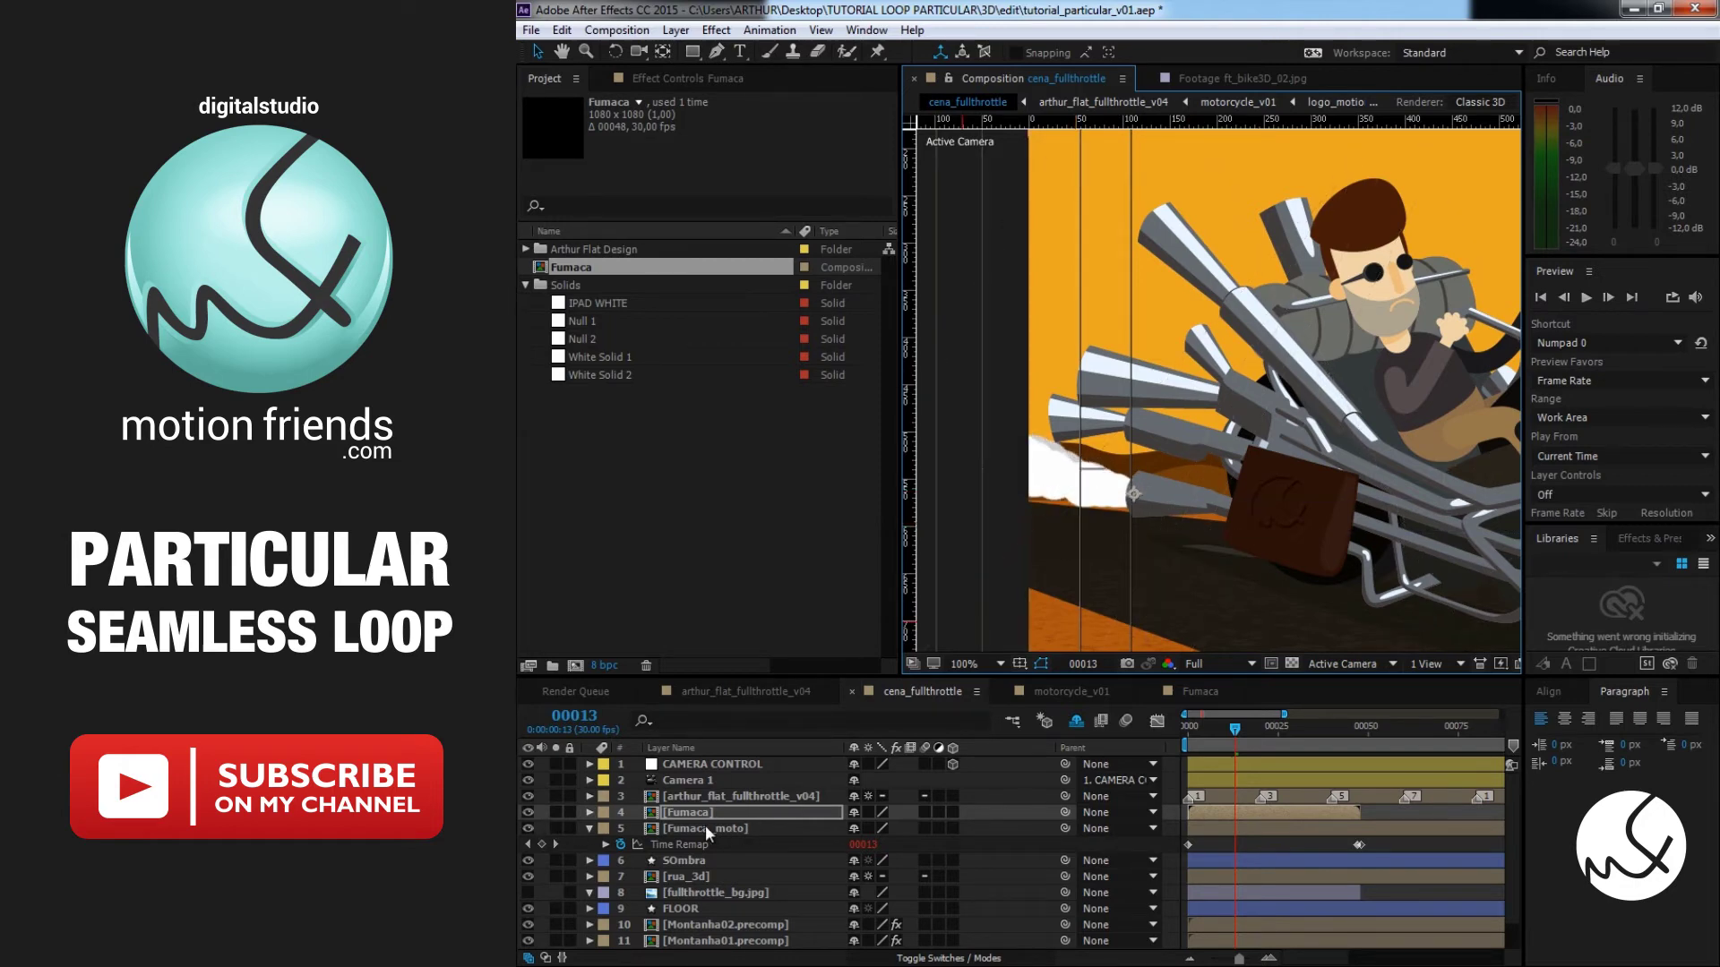
pyautogui.click(528, 828)
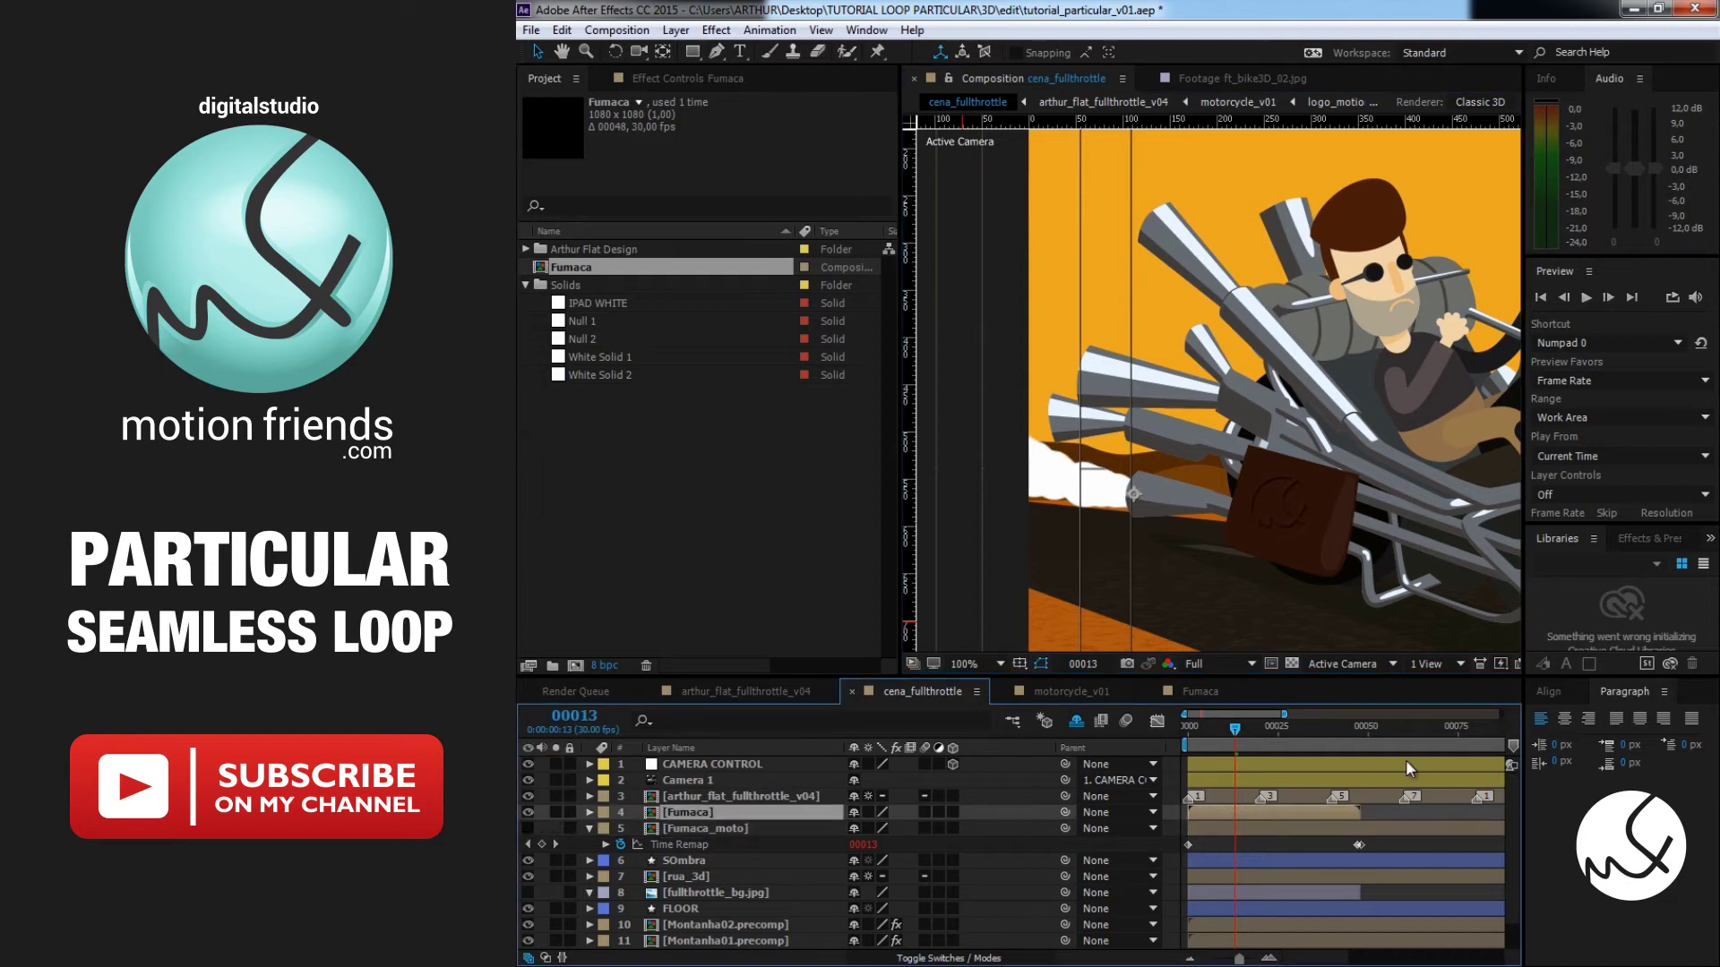
# Enable Time Remapping on Fumaca, keying frame 47 and setting frame 48 back to 00000
pyautogui.rightClick(724, 812)
pyautogui.moveTo(841, 180)
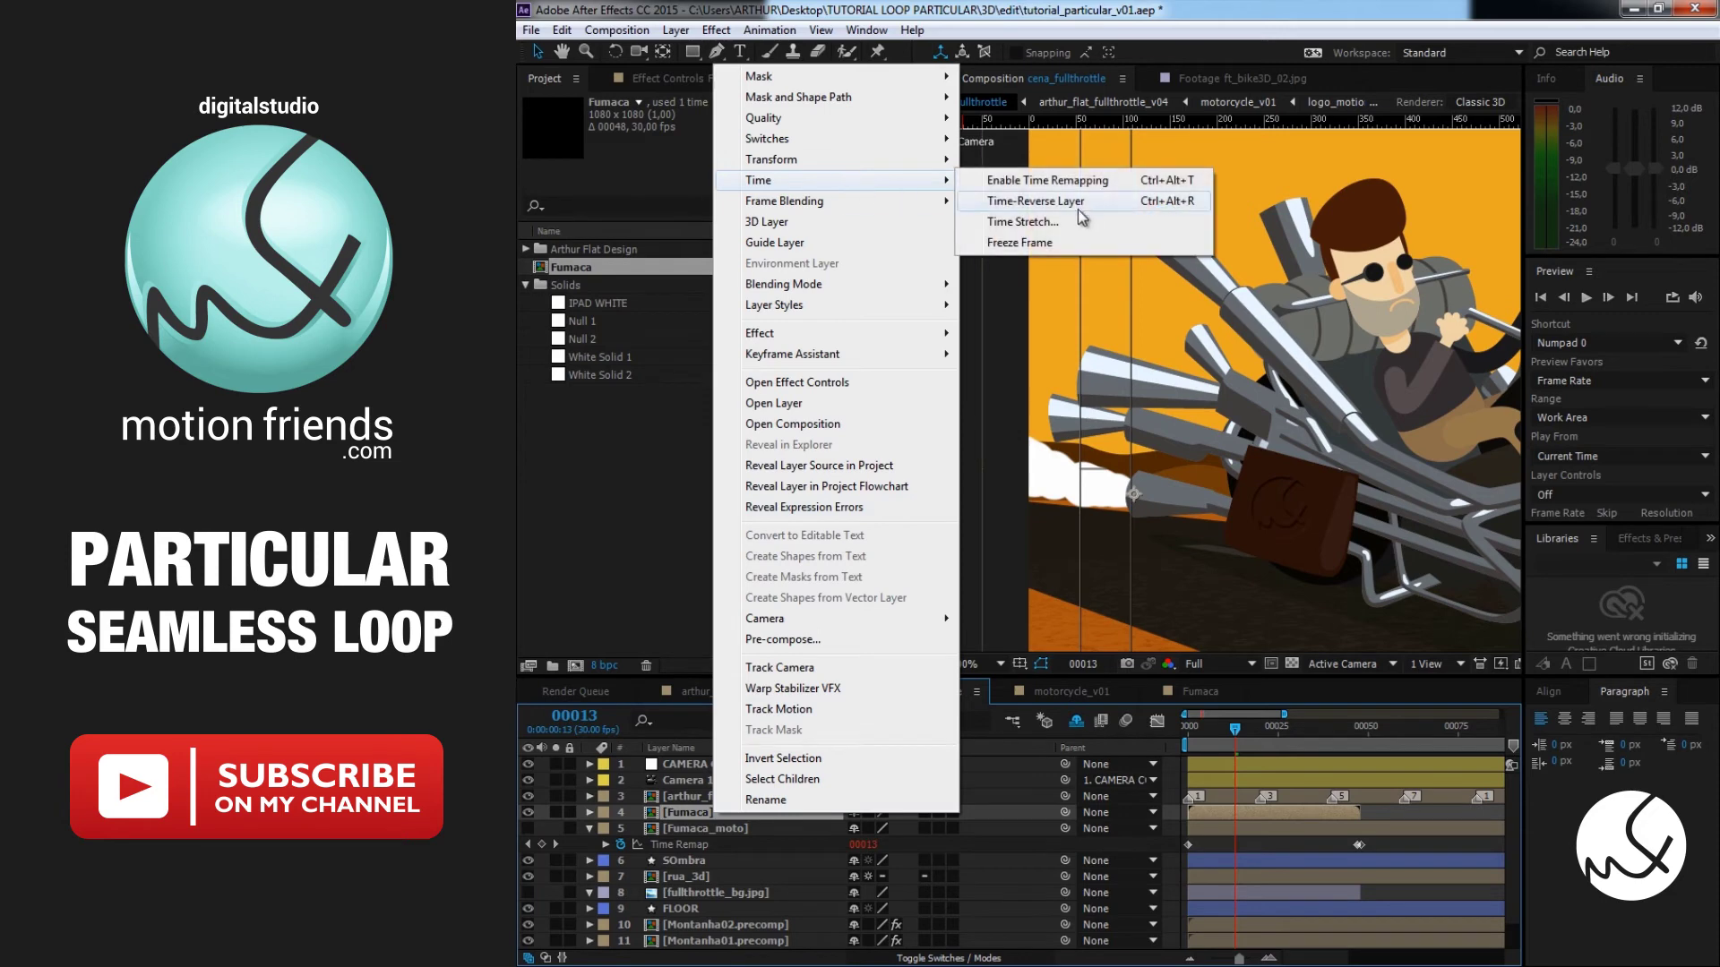
pyautogui.click(1099, 184)
pyautogui.moveTo(1326, 729); pyautogui.dragTo(1370, 729)
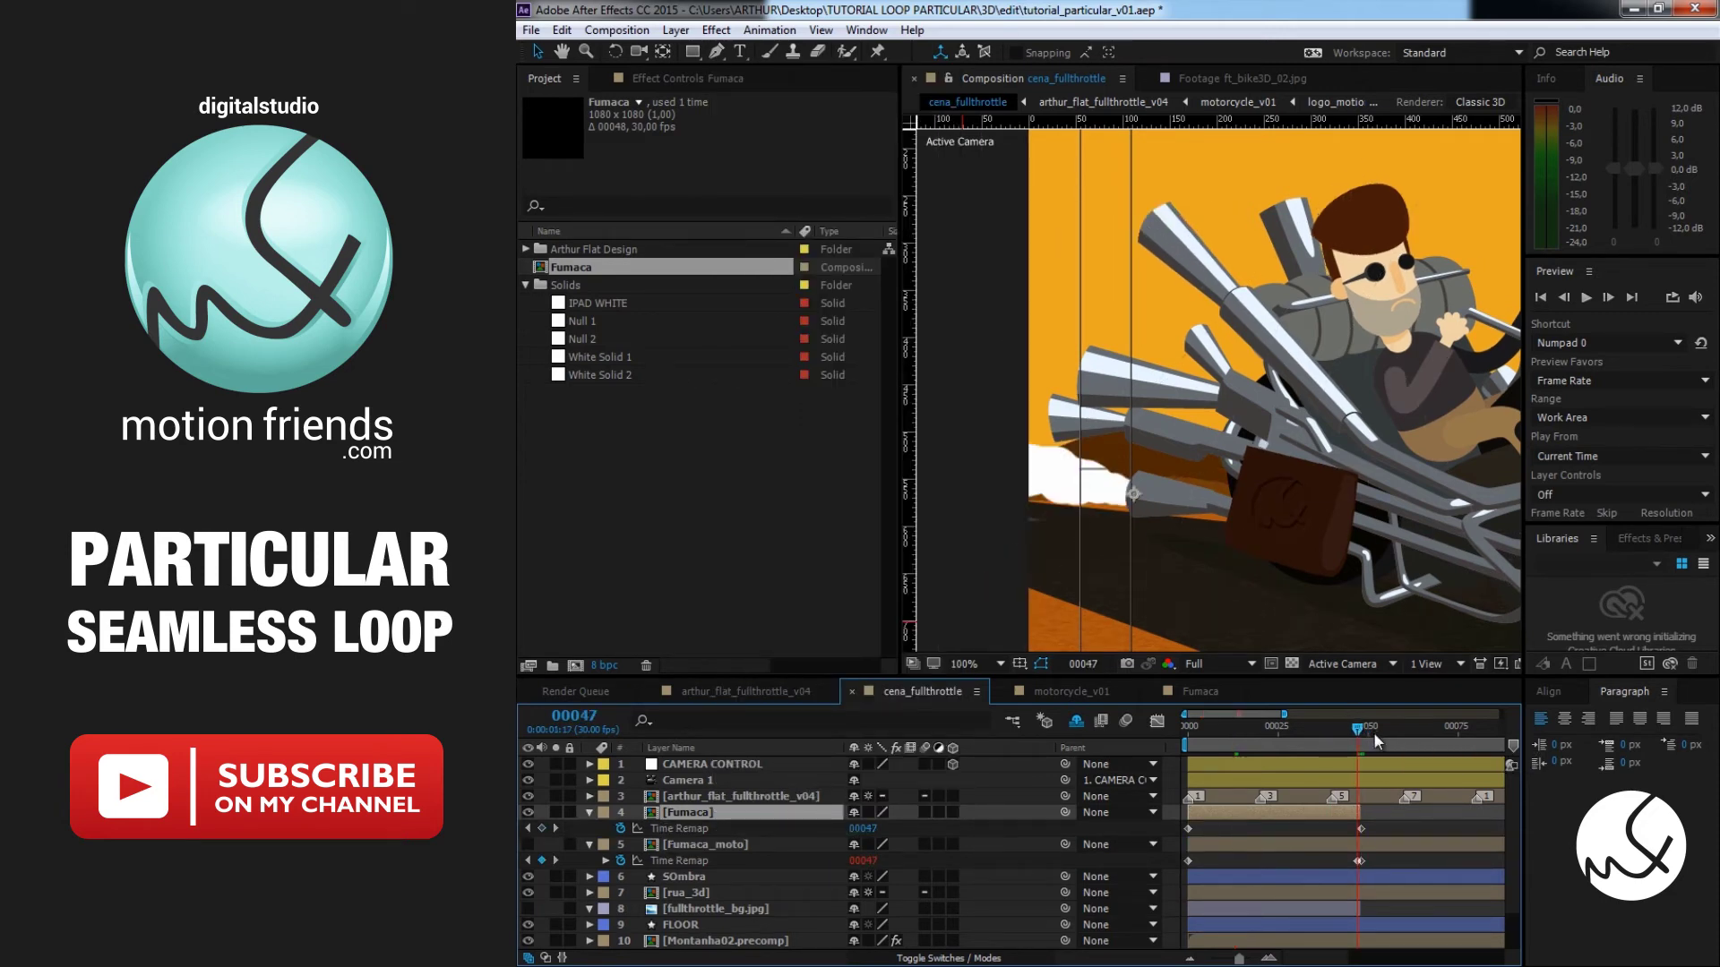
pyautogui.click(541, 825)
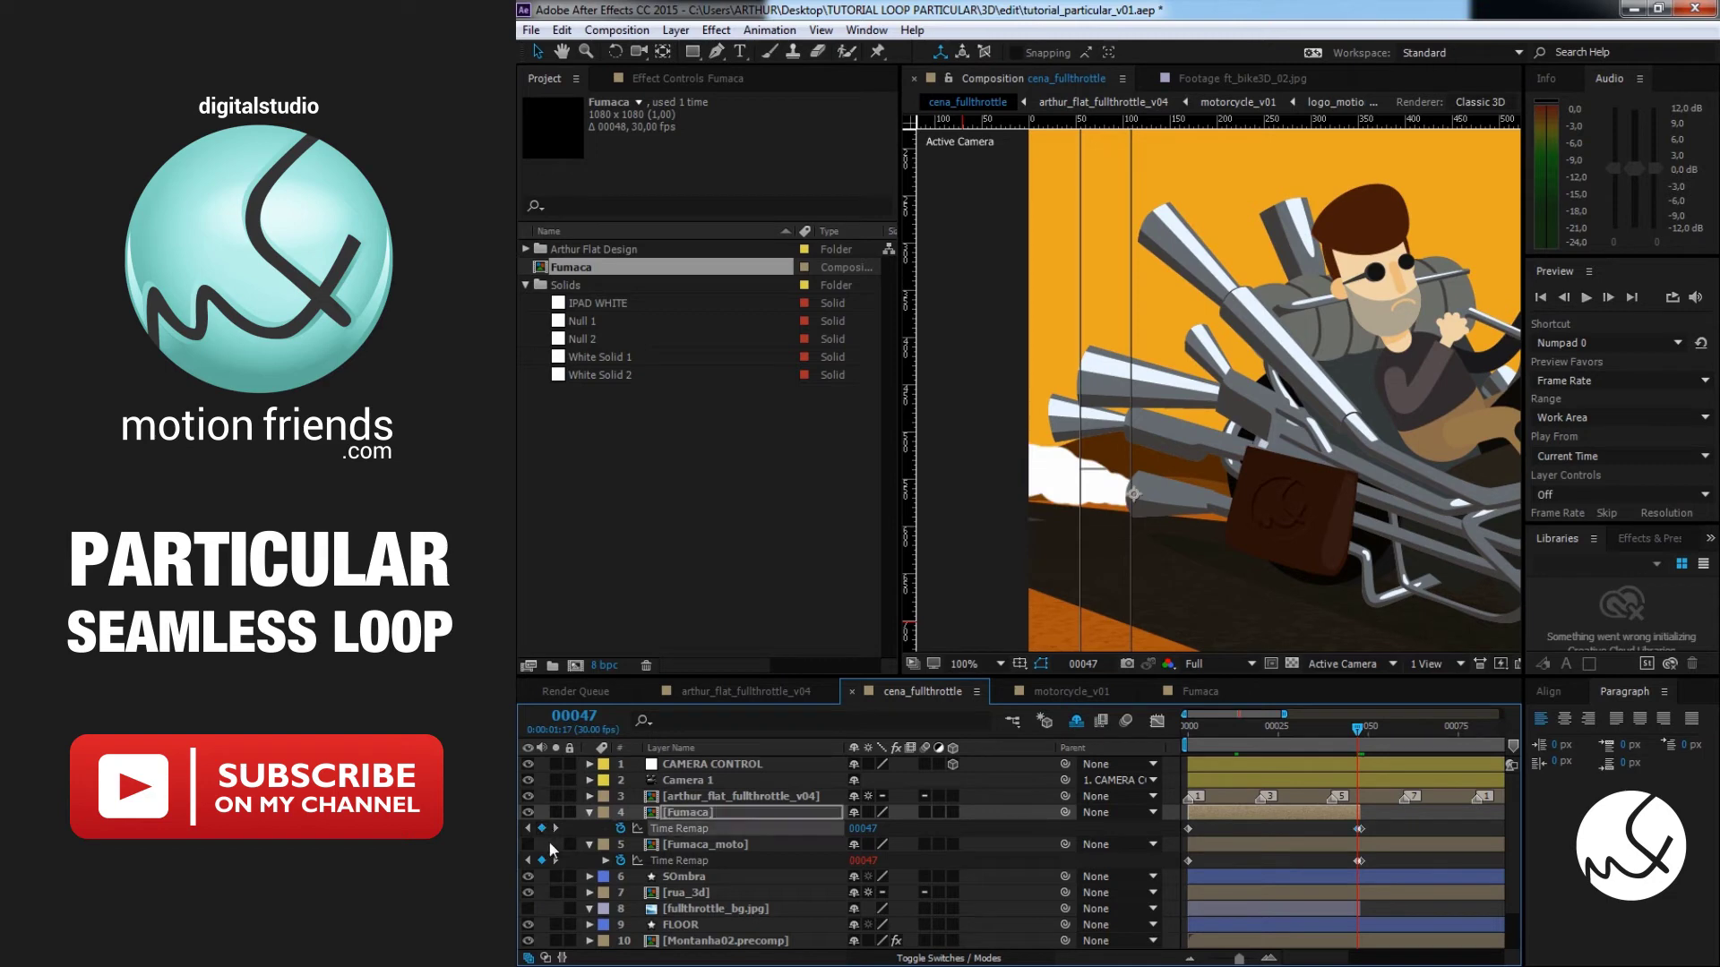
pyautogui.press('pagedown')
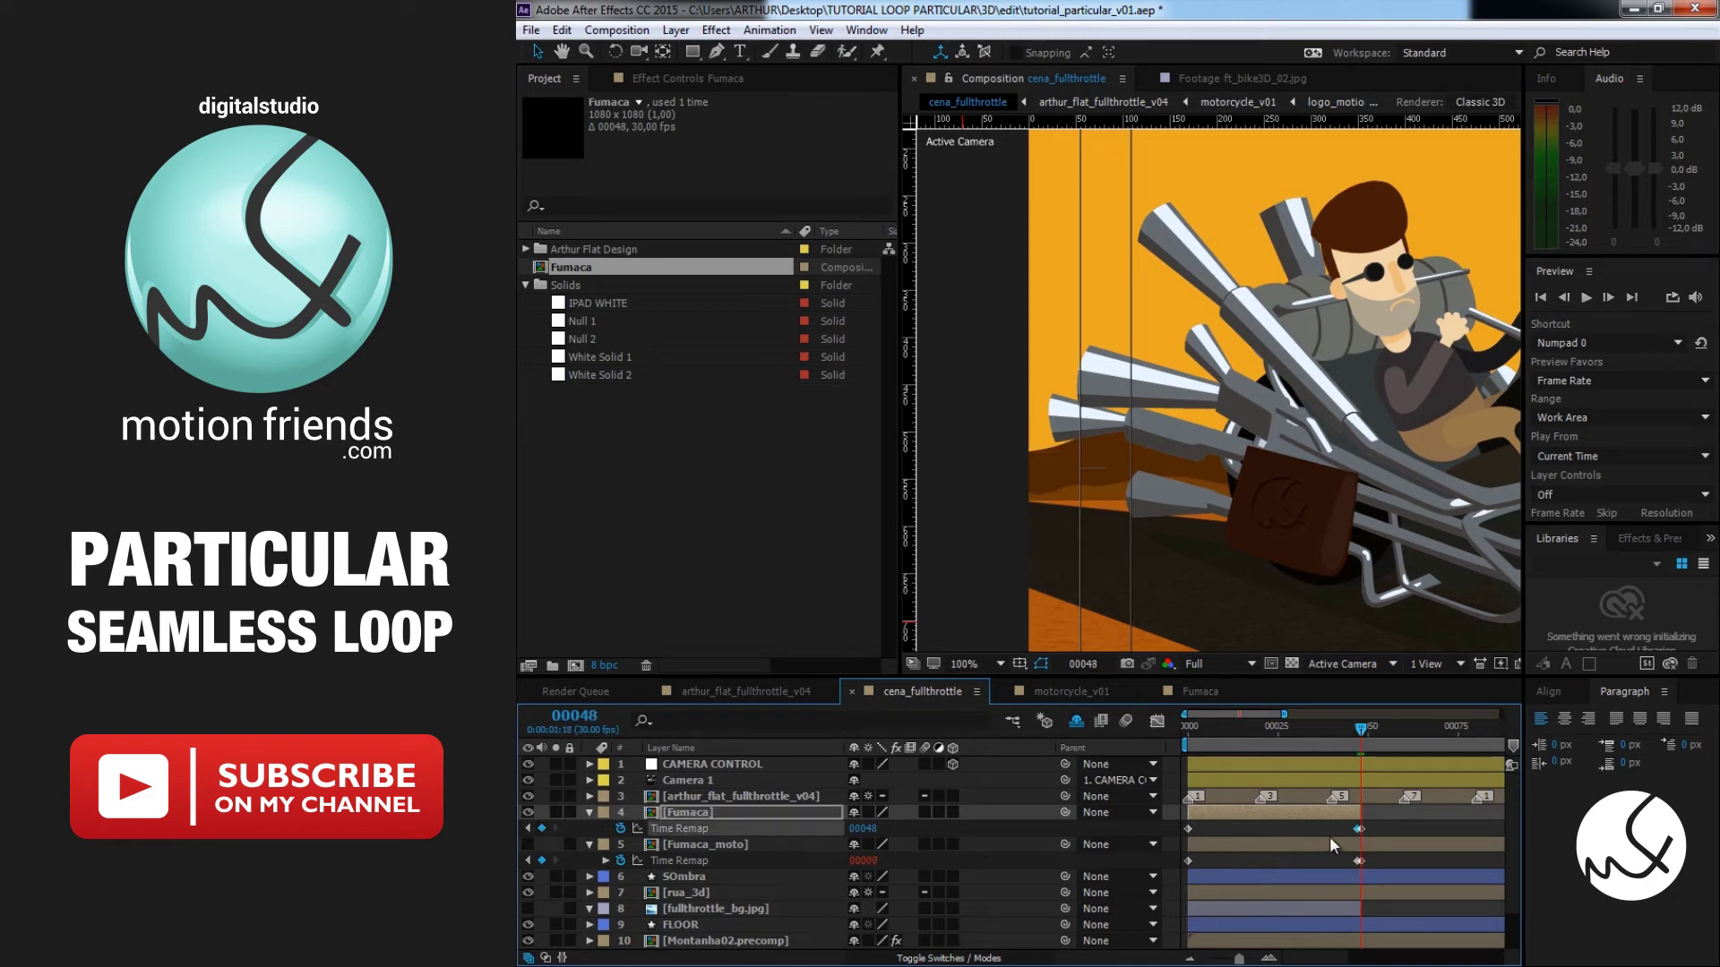
pyautogui.click(867, 827)
pyautogui.write('0')
pyautogui.press('Return')
# Extend the Fumaca layer to the comp end and start a loopOut Time Remap expression
pyautogui.moveTo(1363, 817); pyautogui.dragTo(1434, 815)
pyautogui.press('-')
pyautogui.press('-')
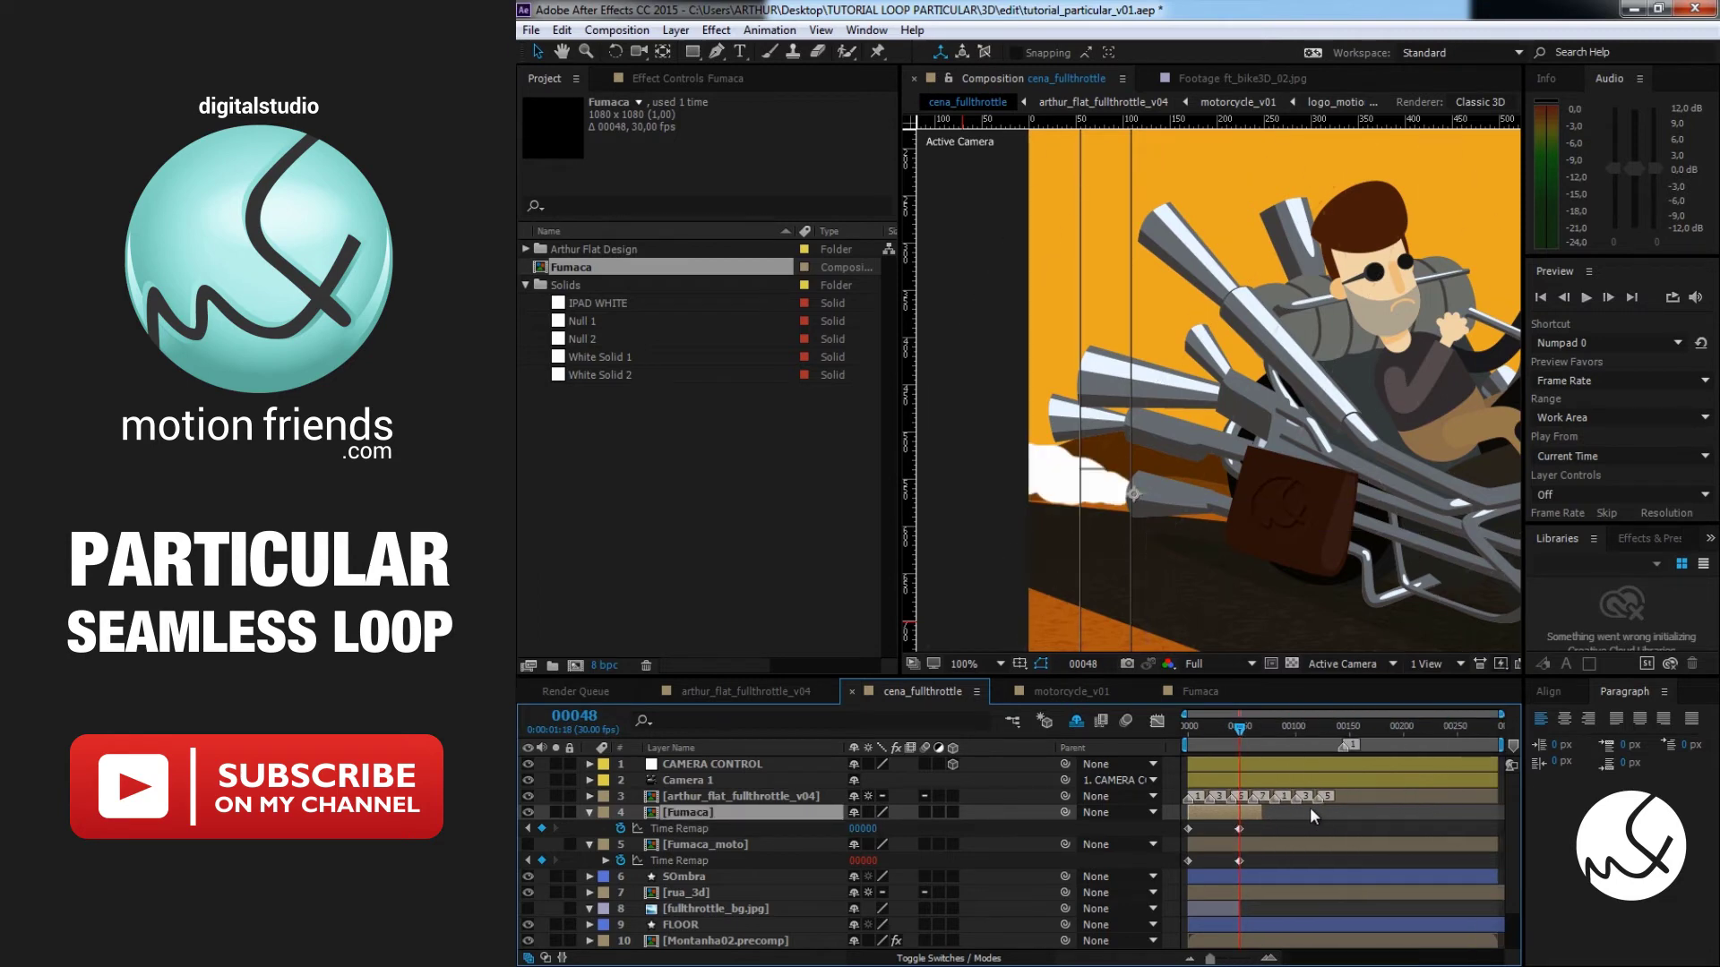
pyautogui.moveTo(1266, 810); pyautogui.dragTo(1496, 818)
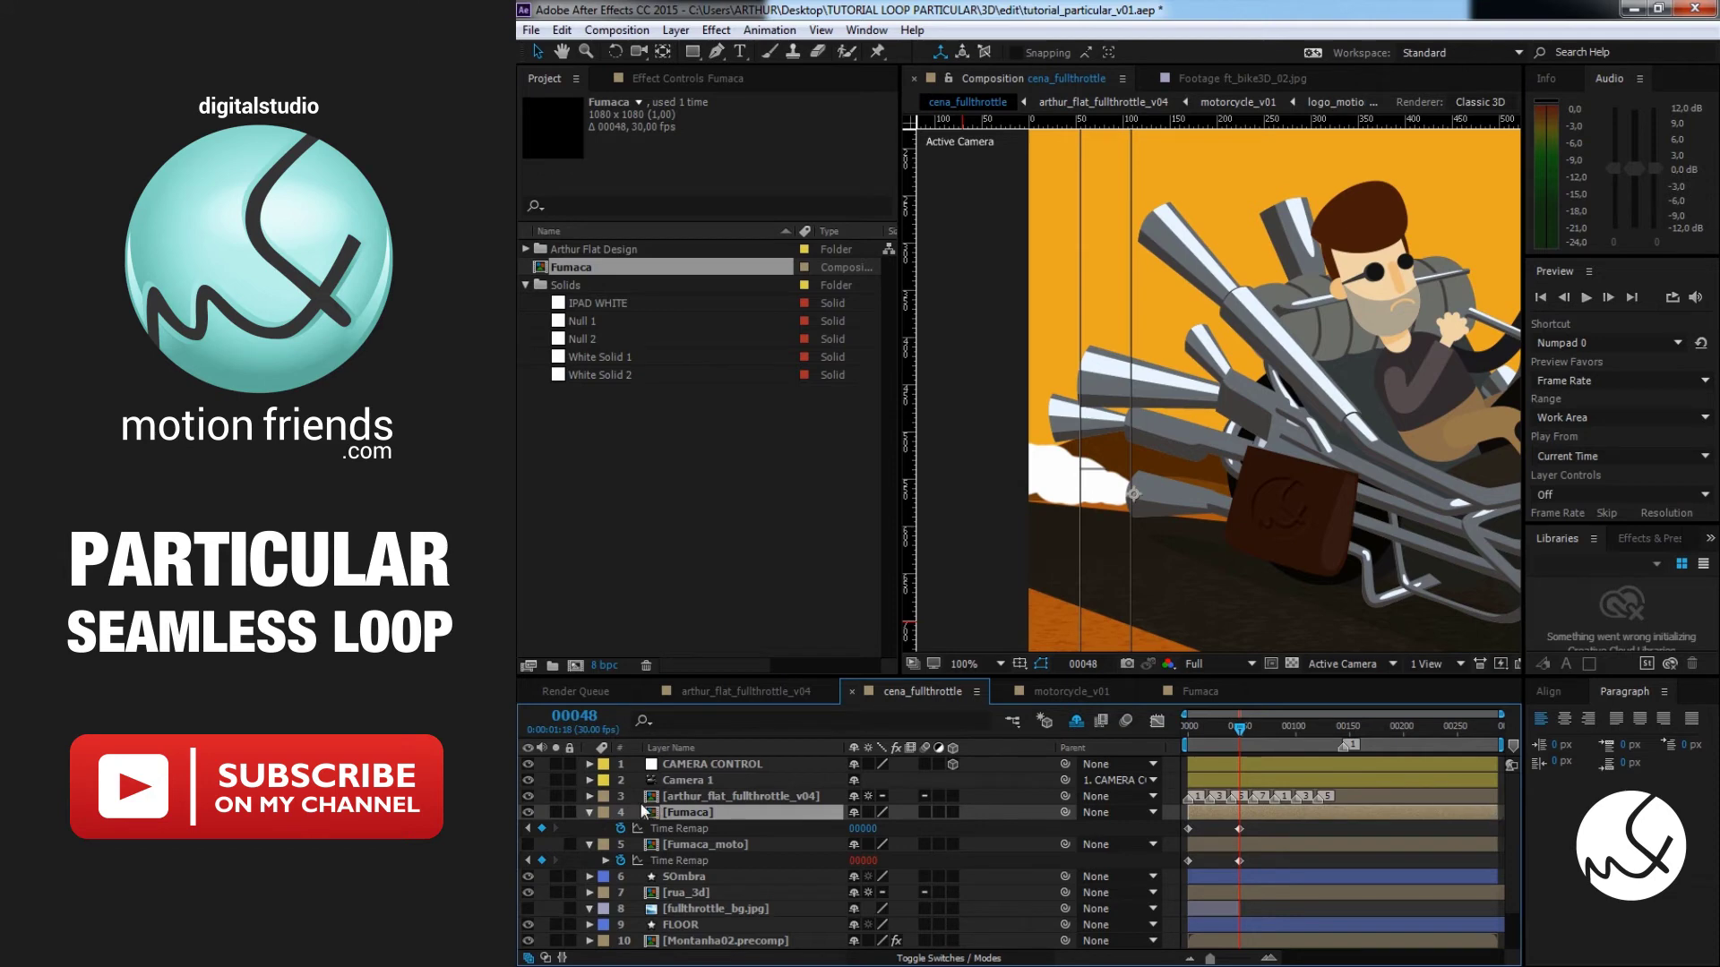
pyautogui.keyDown('alt'); pyautogui.click(619, 828); pyautogui.keyUp('alt')
pyautogui.write('loopOut("cycle')
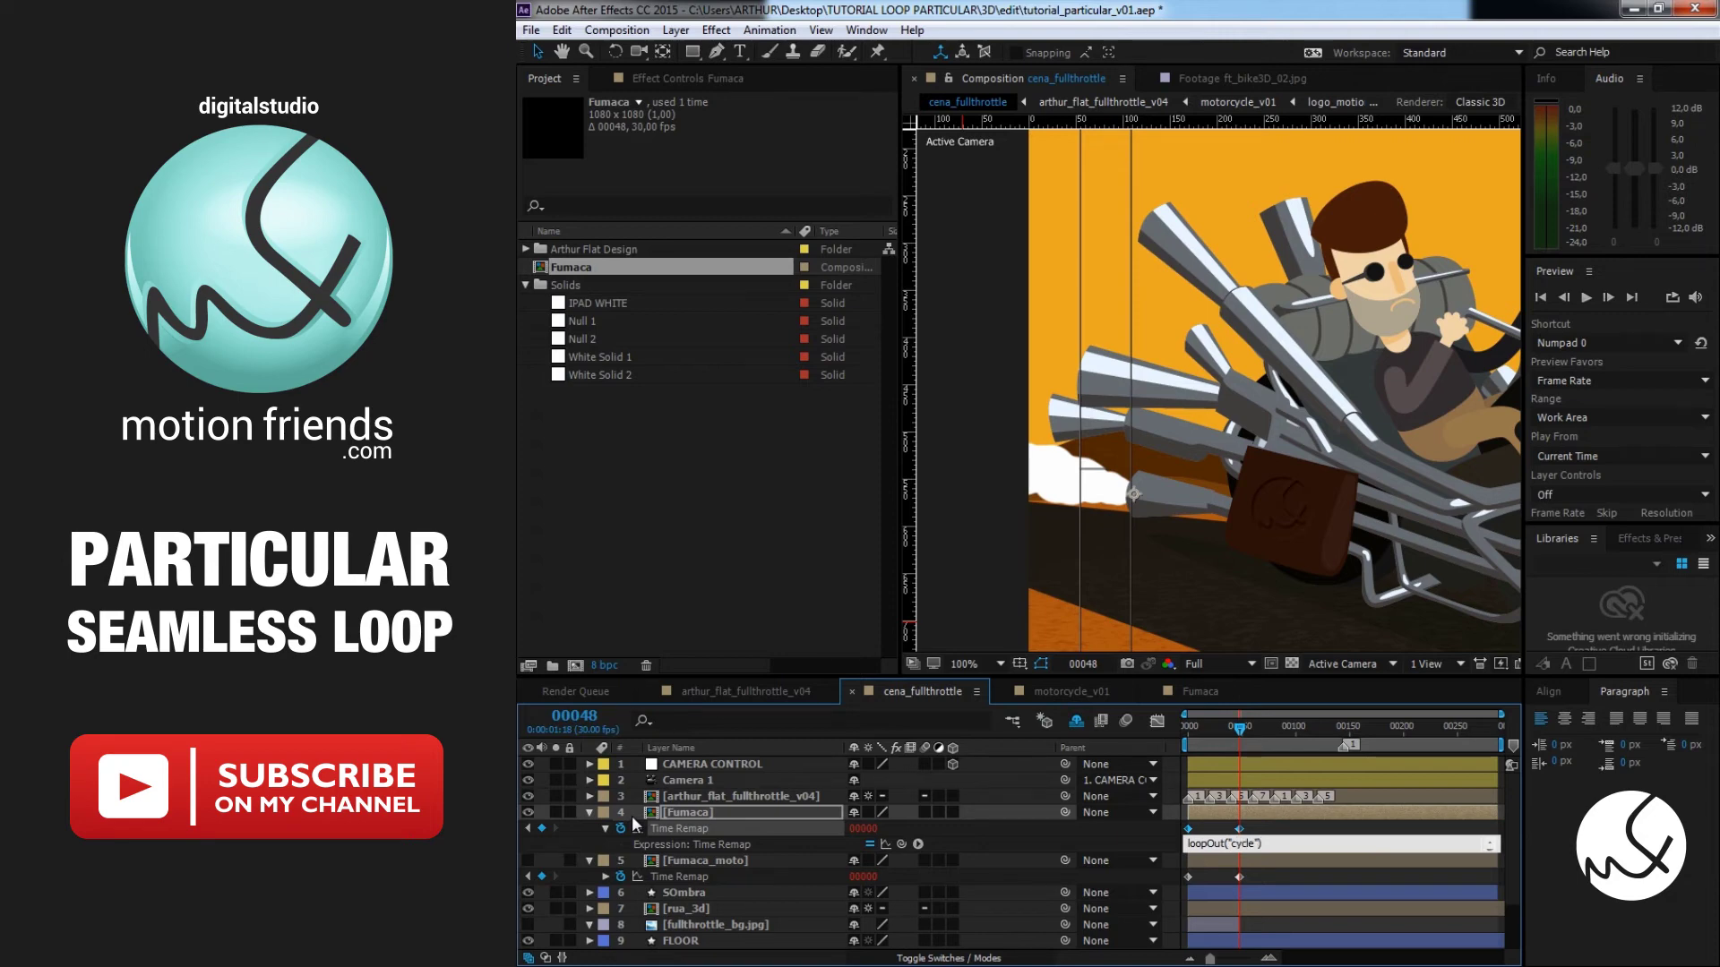
# Commit the loopOut("cycle") expression and preview the Fumaca smoke layer on its own
pyautogui.moveTo(1264, 730); pyautogui.dragTo(1188, 731)
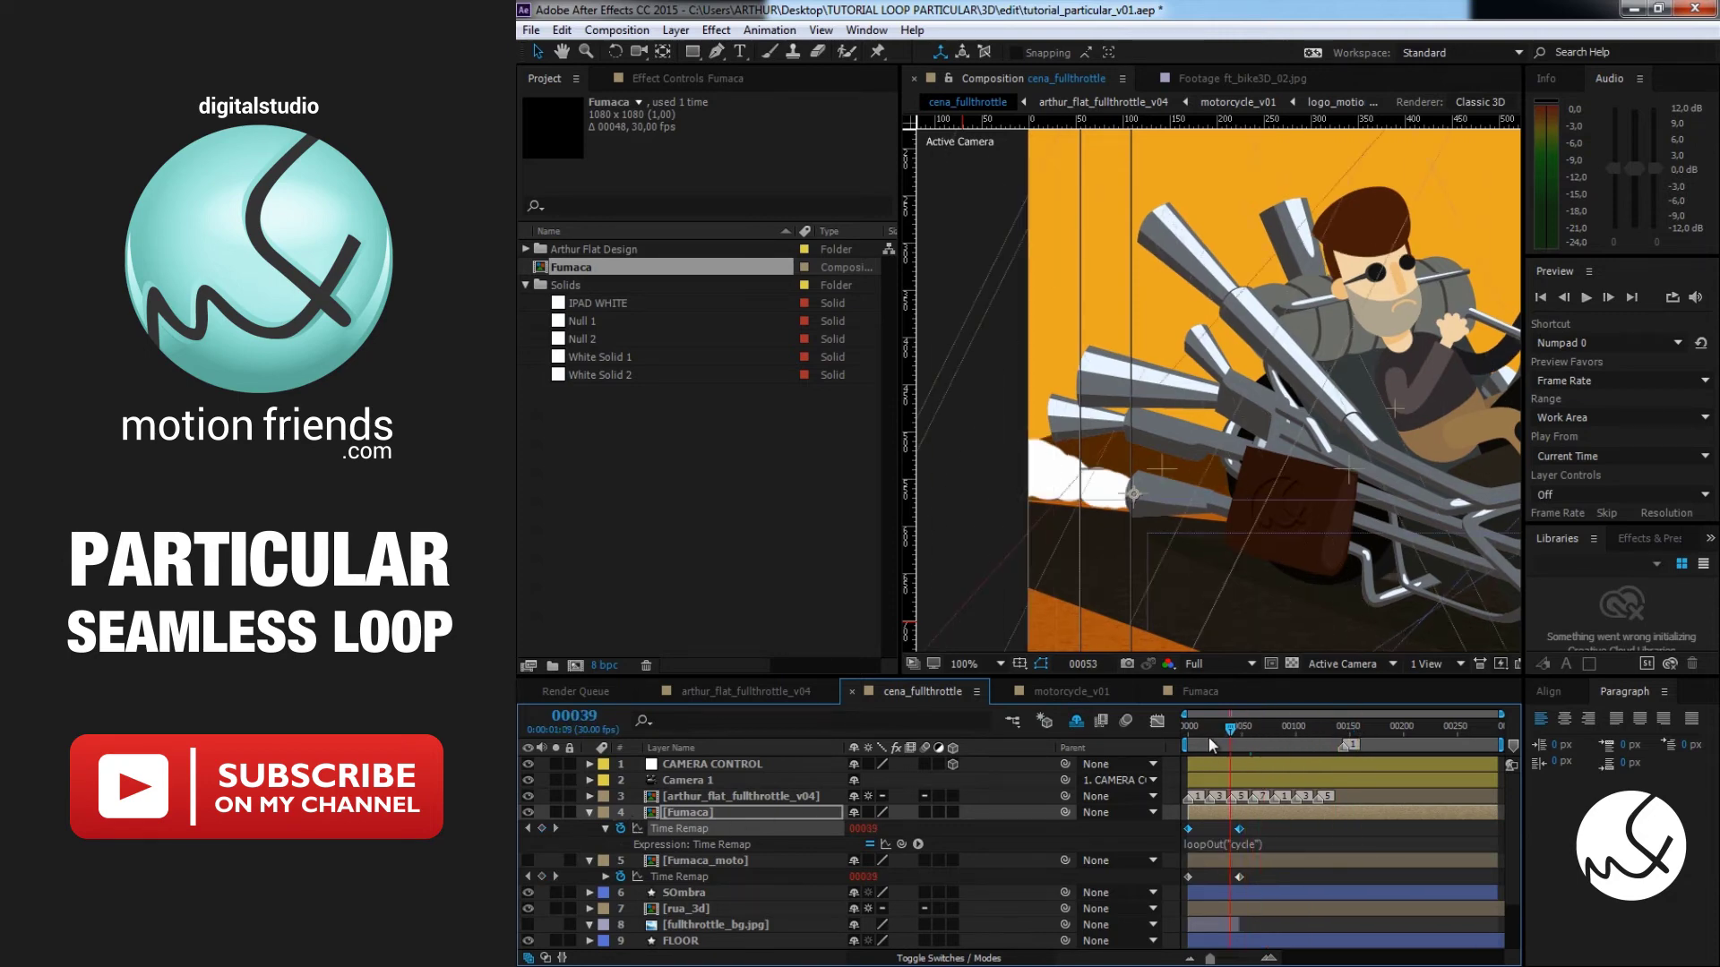
pyautogui.click(556, 812)
pyautogui.scroll(-2, 1200, 450)
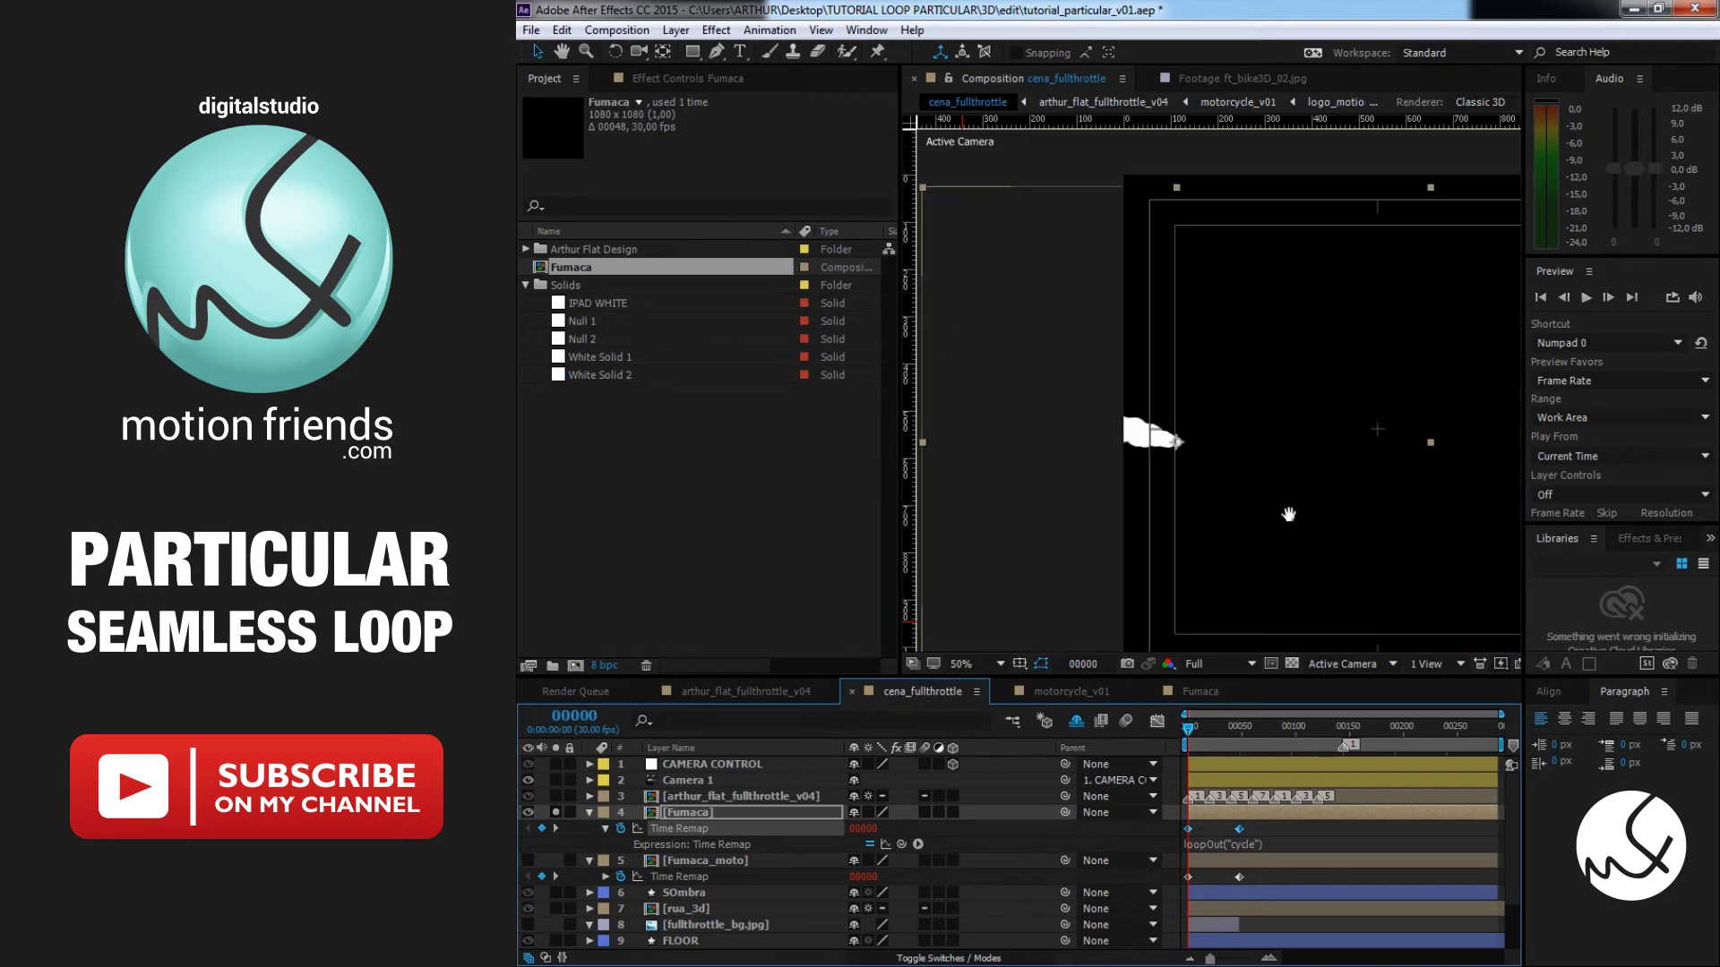
pyautogui.press('space')
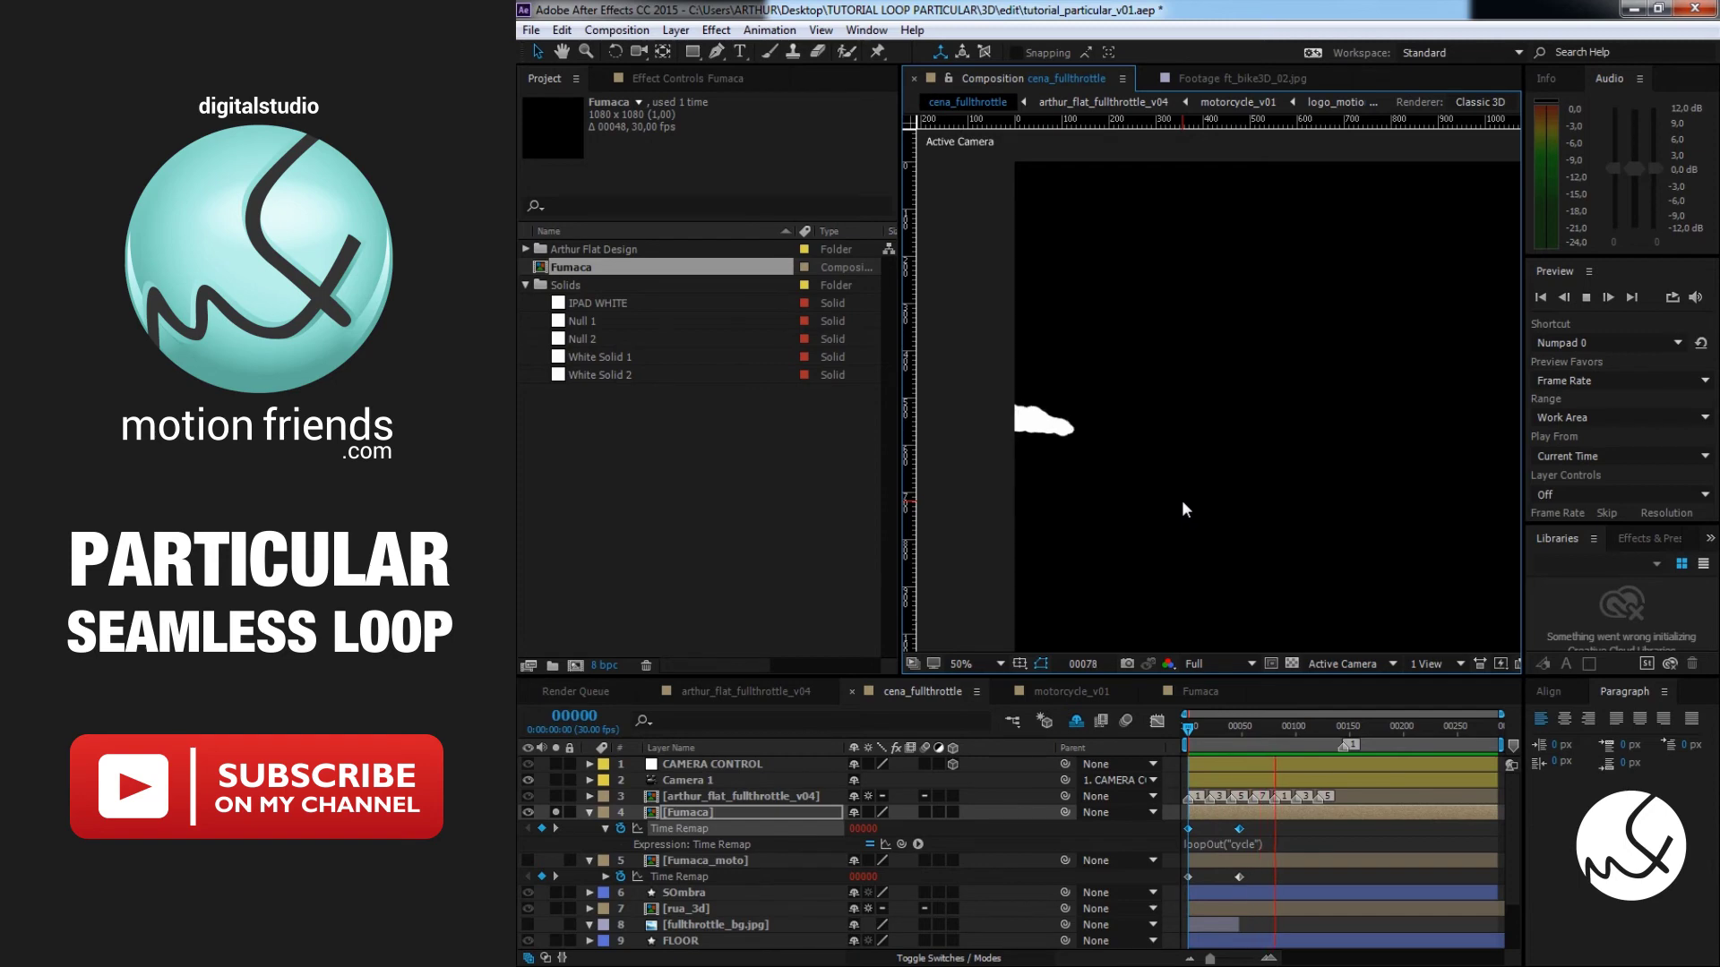
pyautogui.press('space')
# Play the full motorcycle scene and check the smoke keeps puffing past frame 48
pyautogui.click(556, 812)
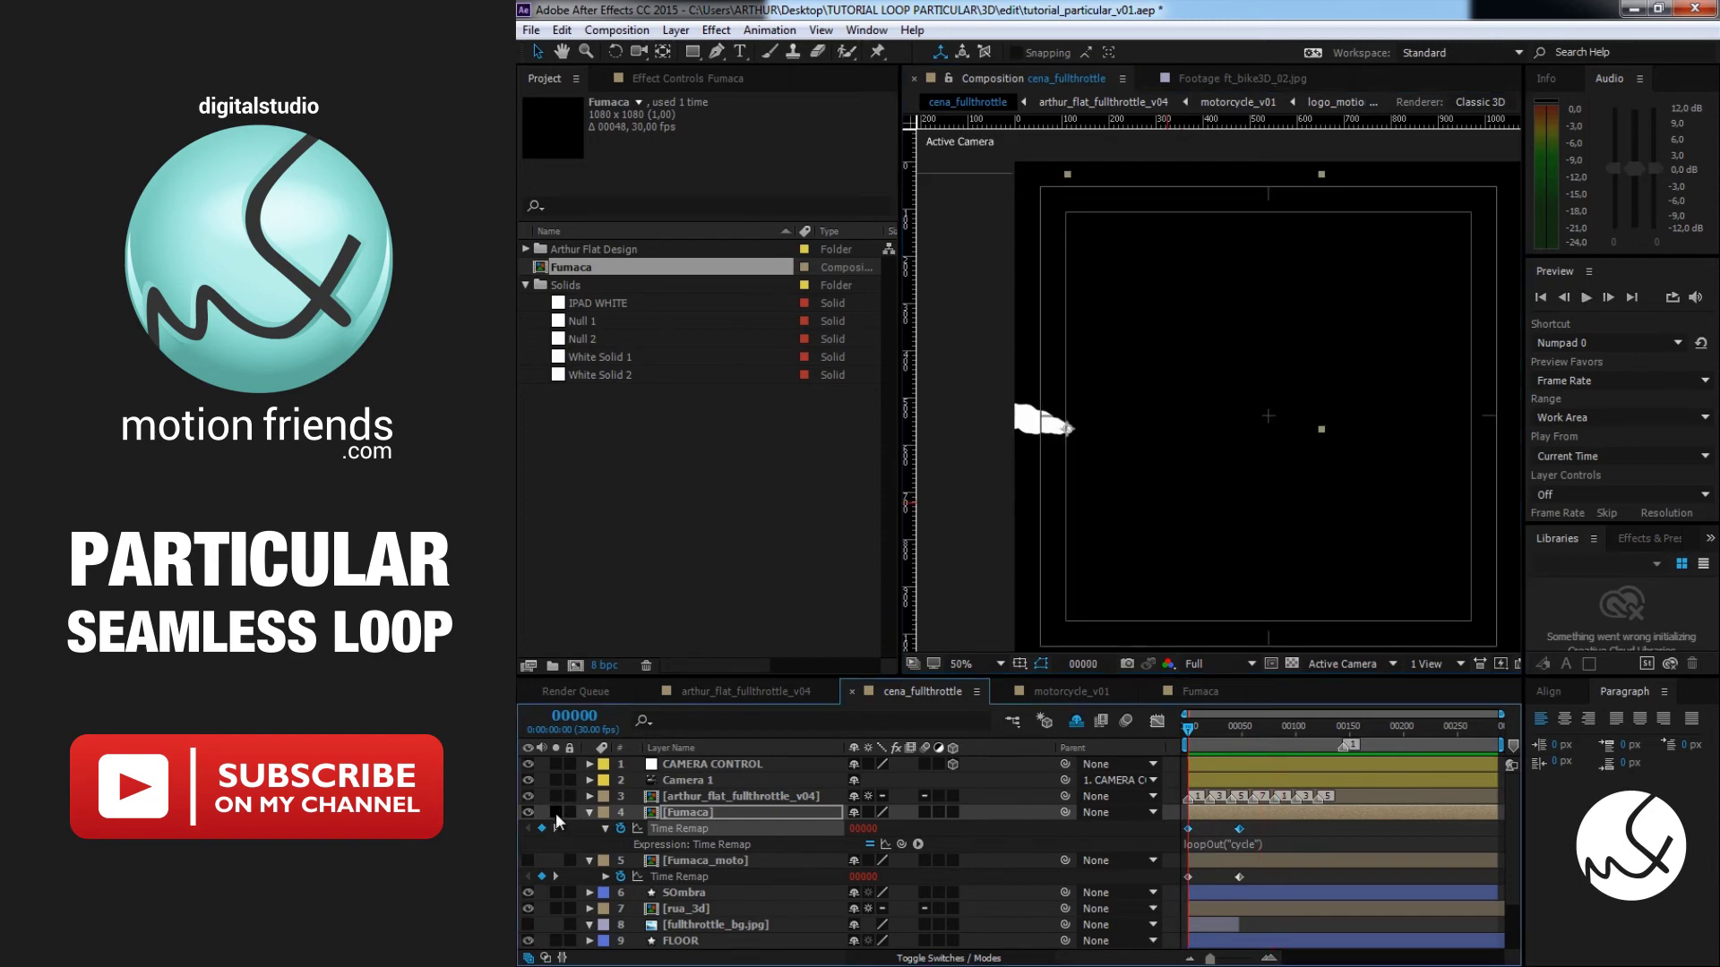
pyautogui.click(1211, 737)
pyautogui.press('Home')
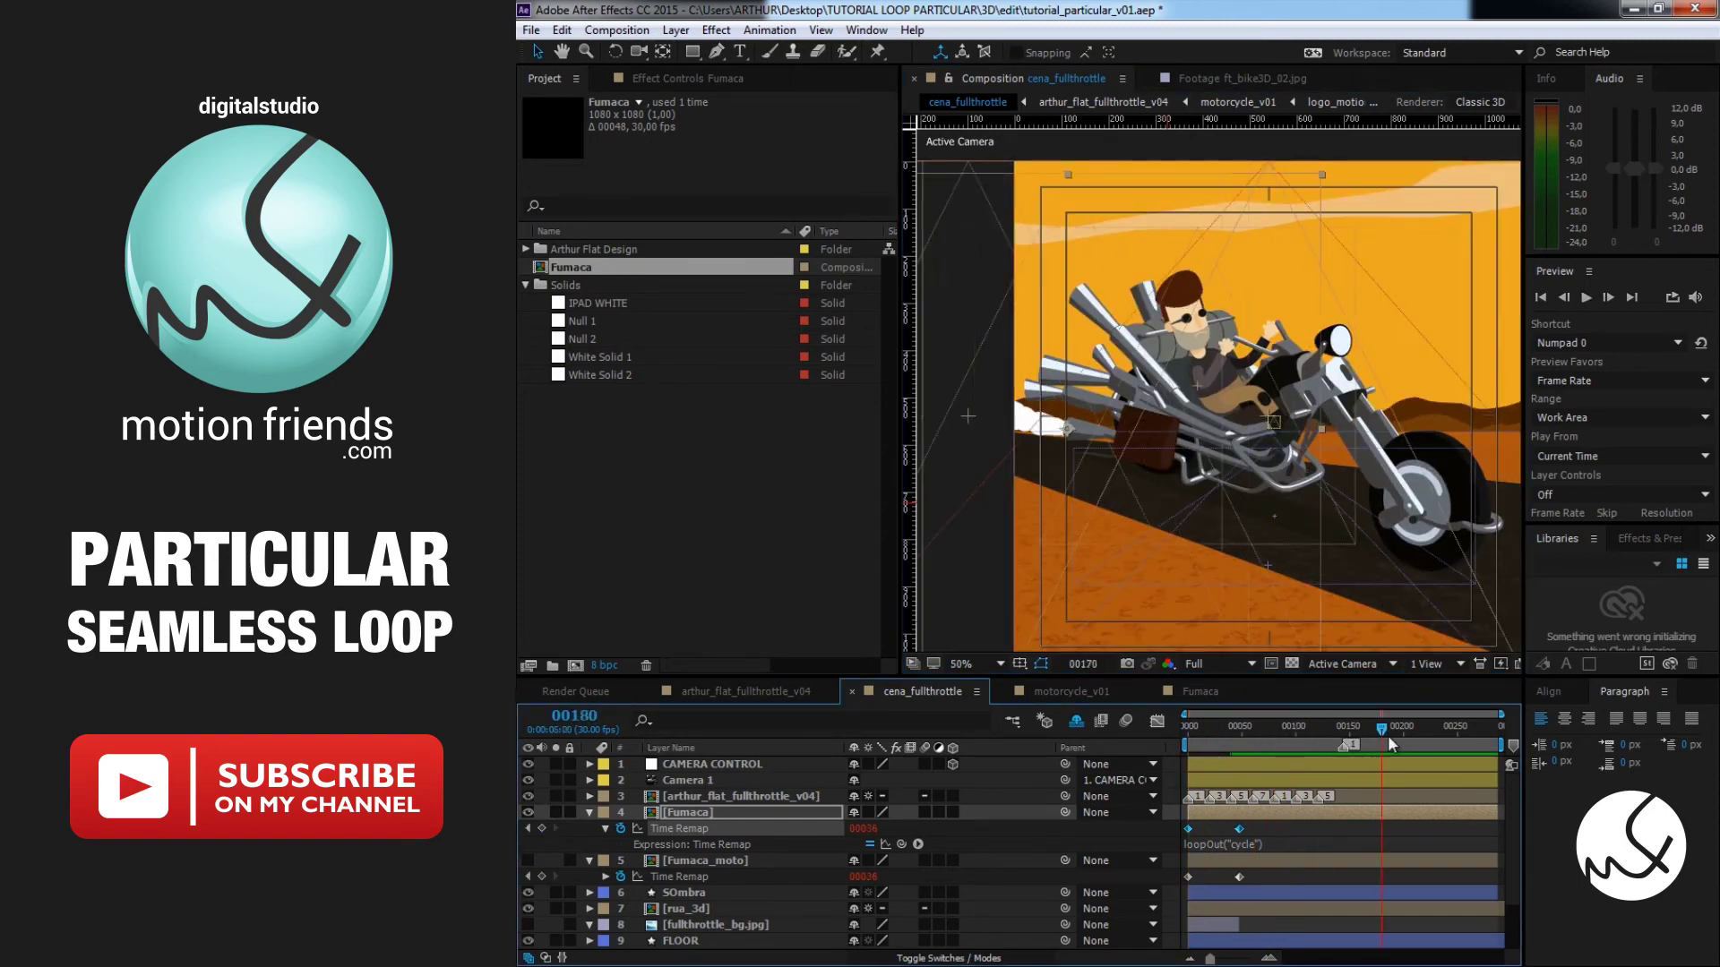
pyautogui.press('space')
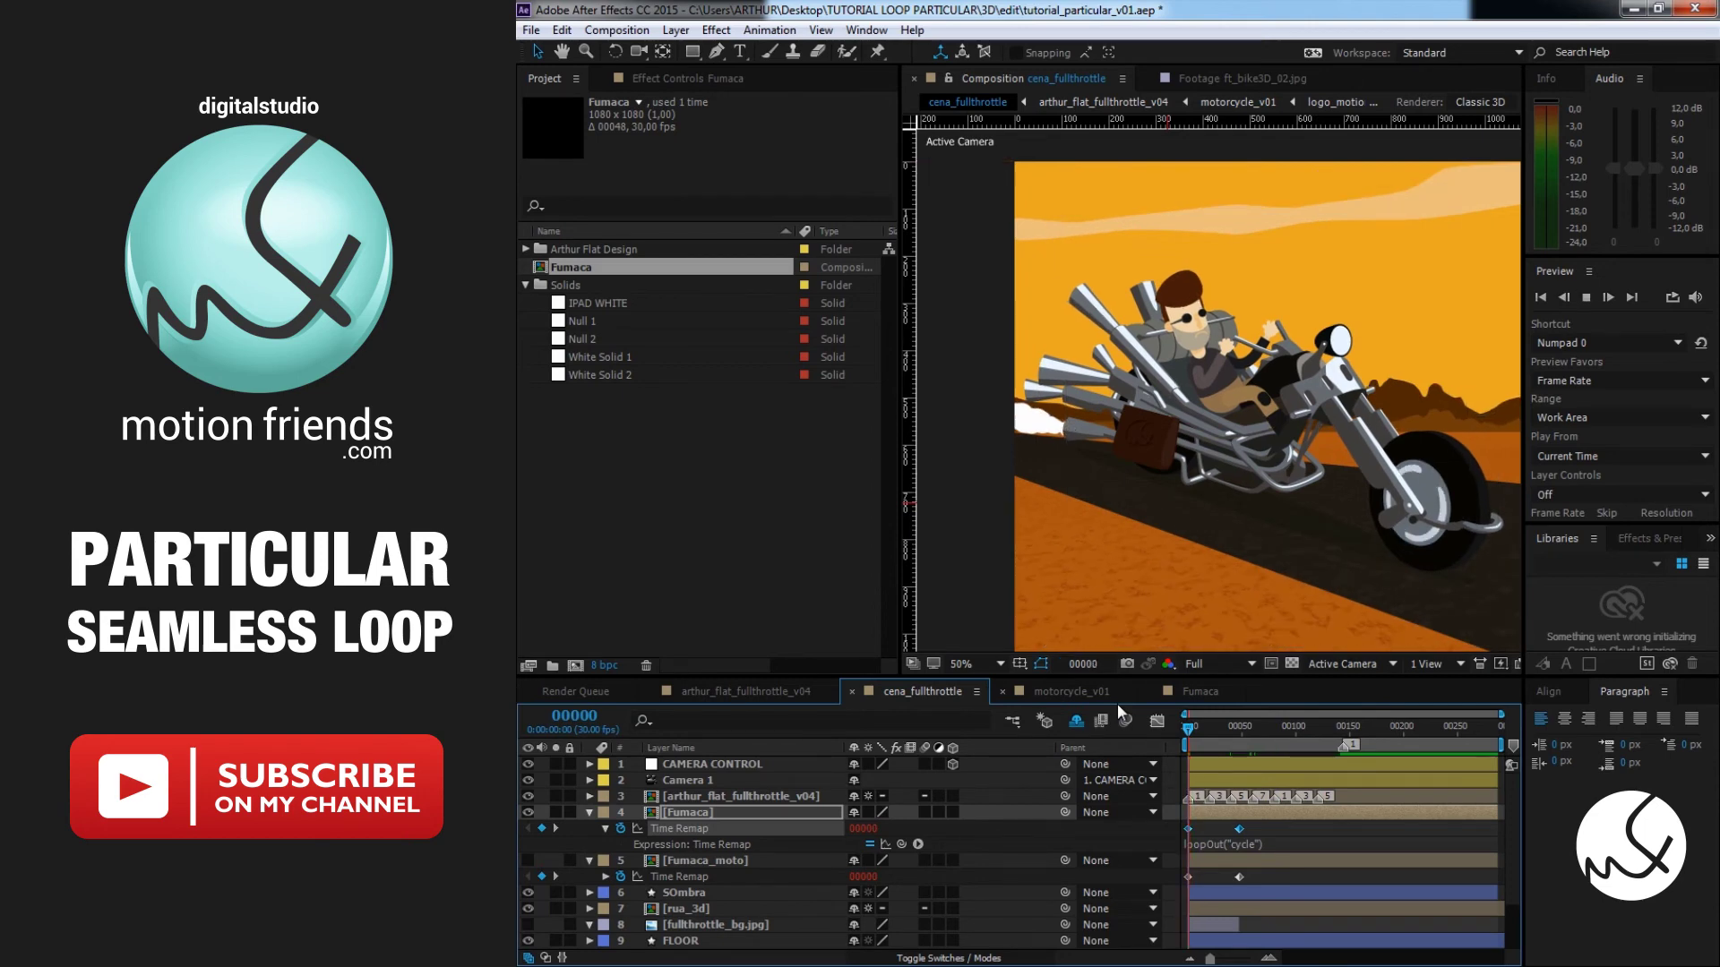
pyautogui.moveTo(1254, 724); pyautogui.dragTo(1252, 738)
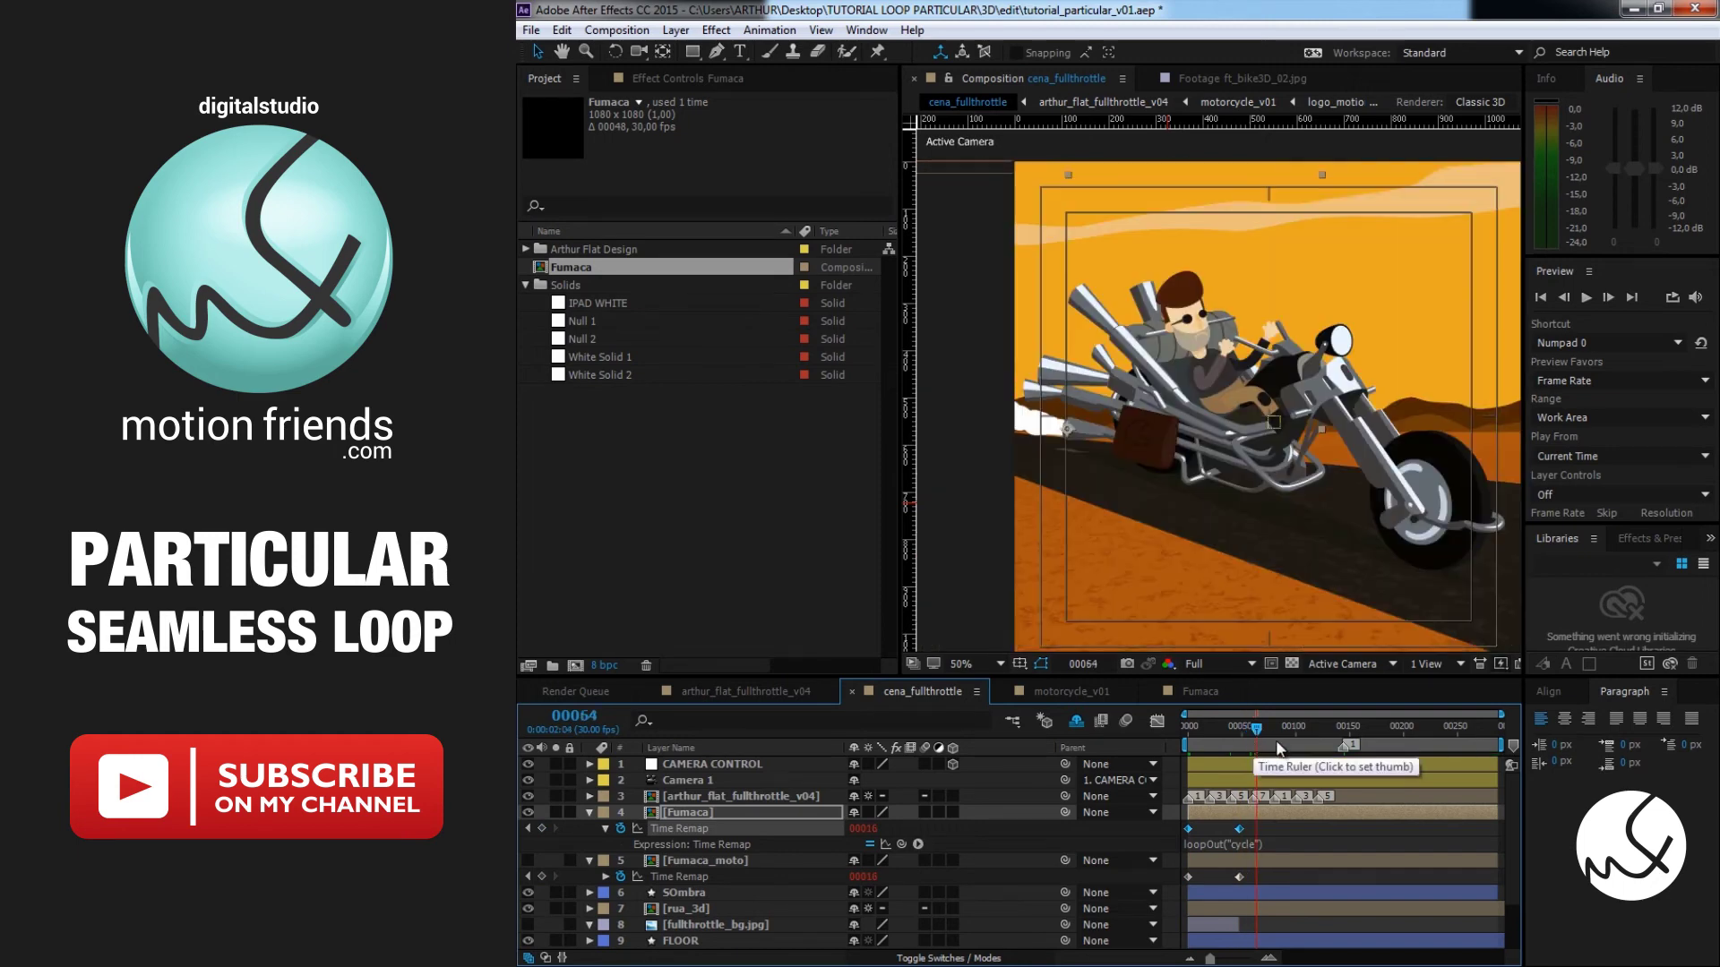
pyautogui.click(735, 454)
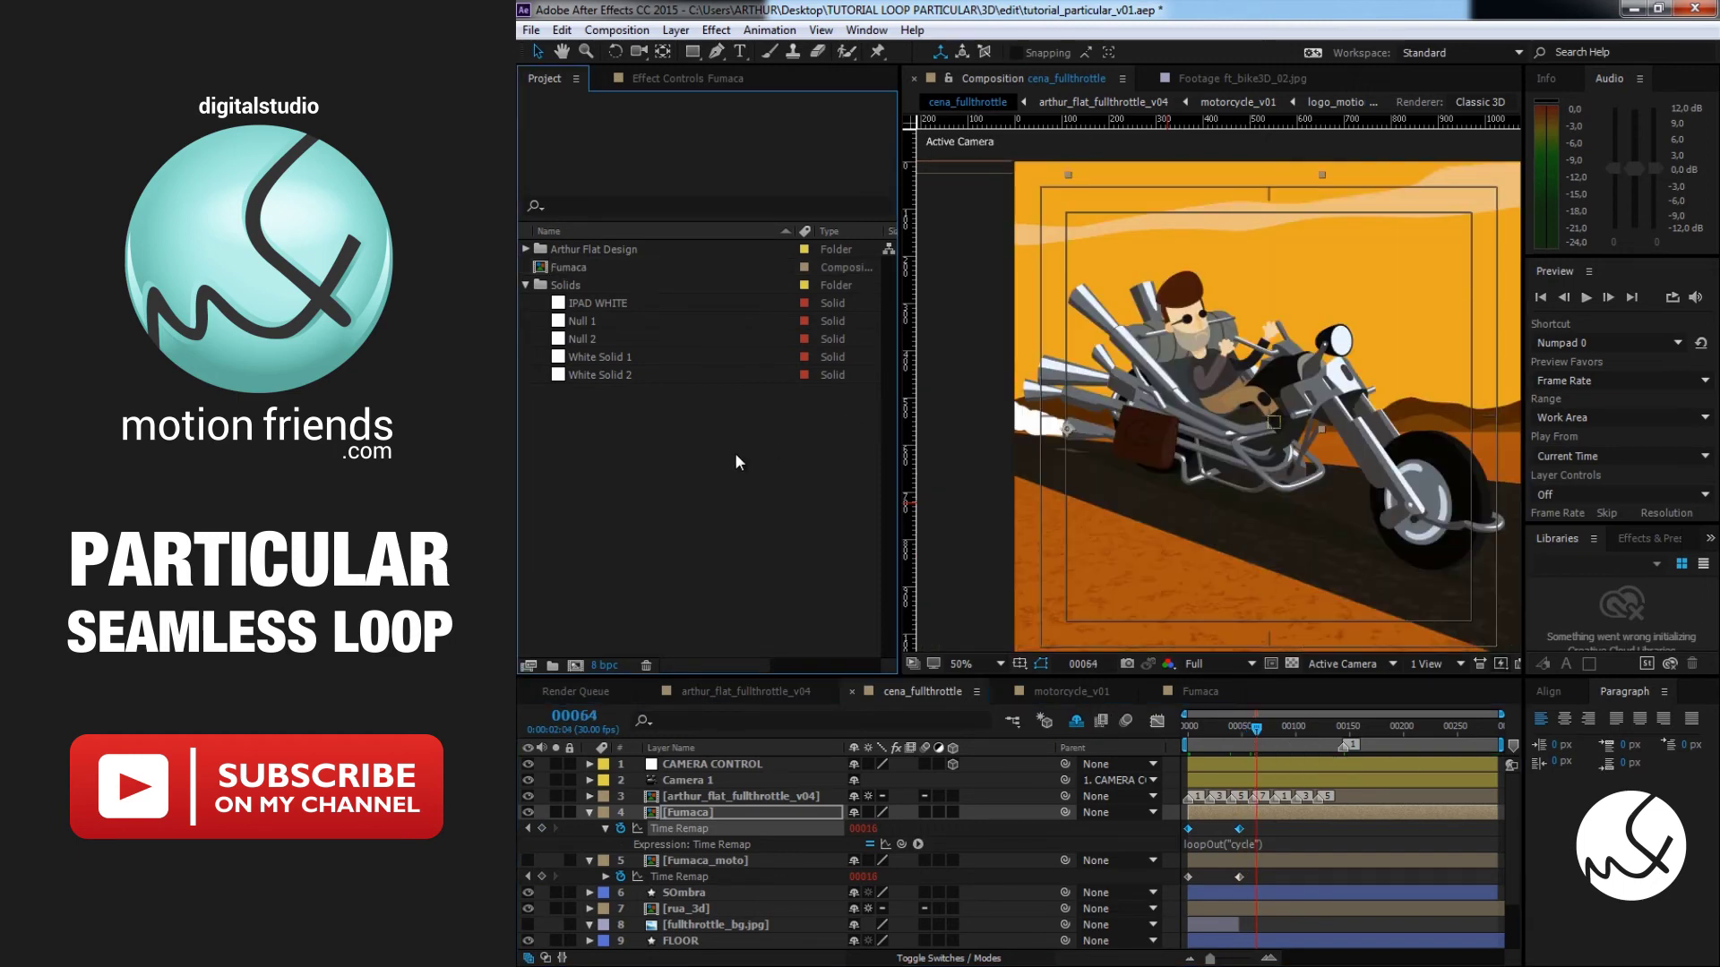
# Create a new 1080×1080 Comp 3 containing a white solid layer
pyautogui.click(575, 666)
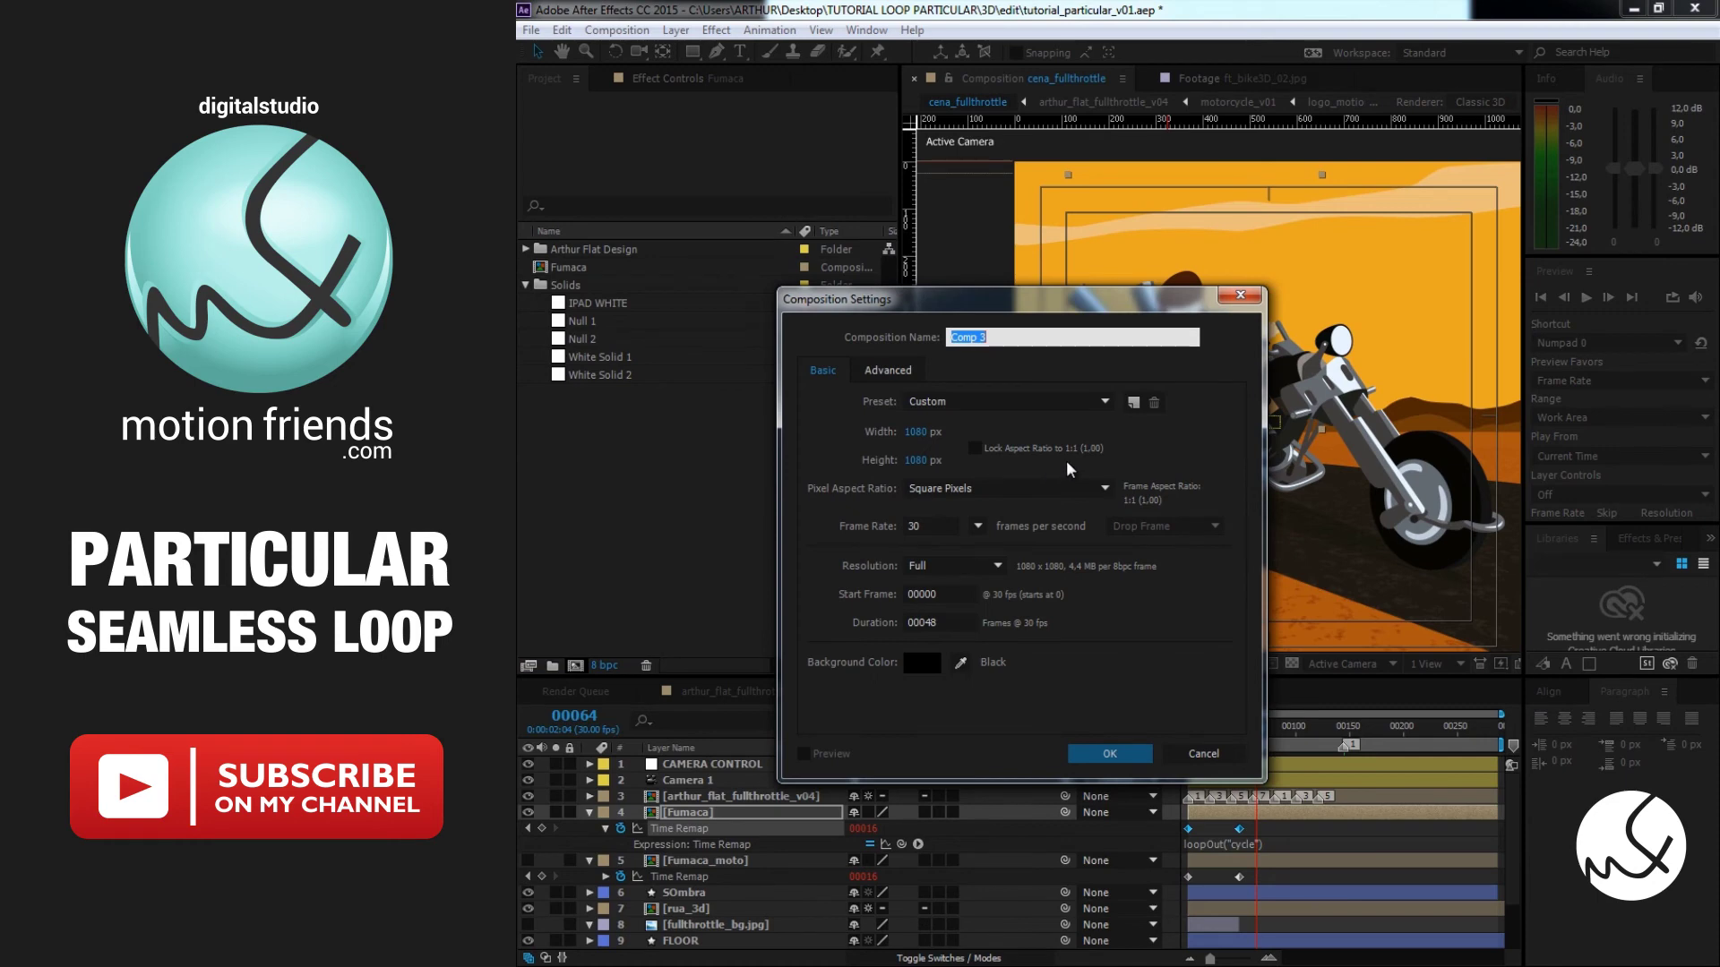
pyautogui.click(1110, 757)
pyautogui.rightClick(773, 802)
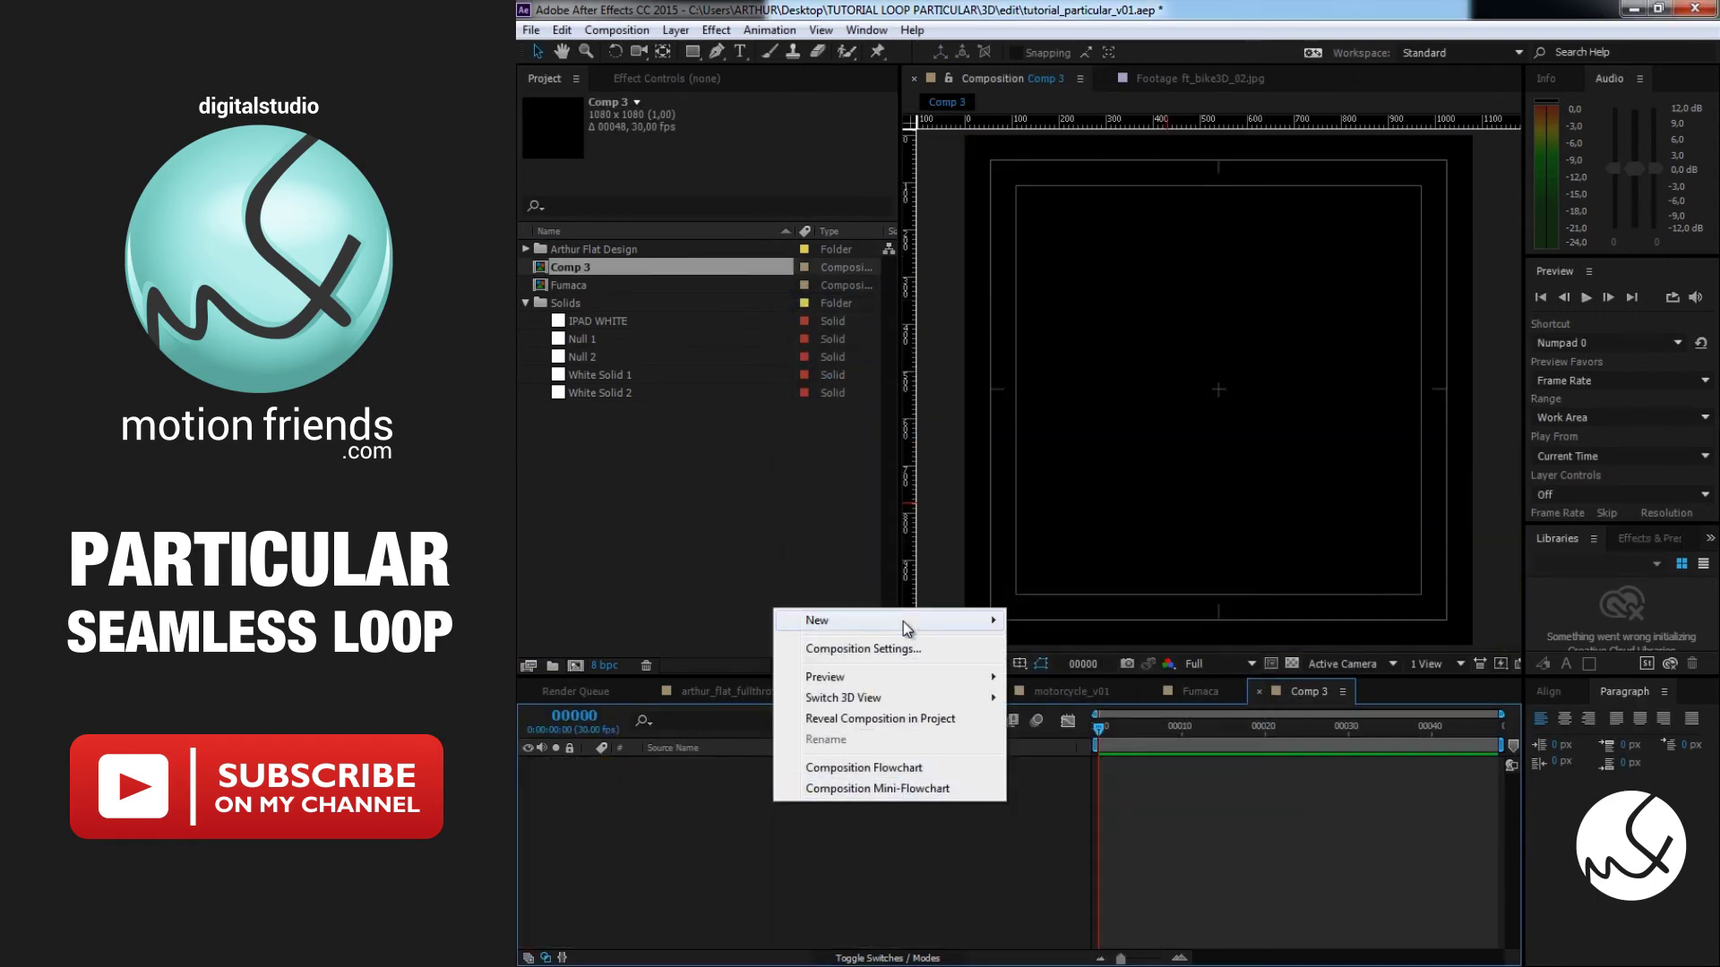
pyautogui.moveTo(906, 621)
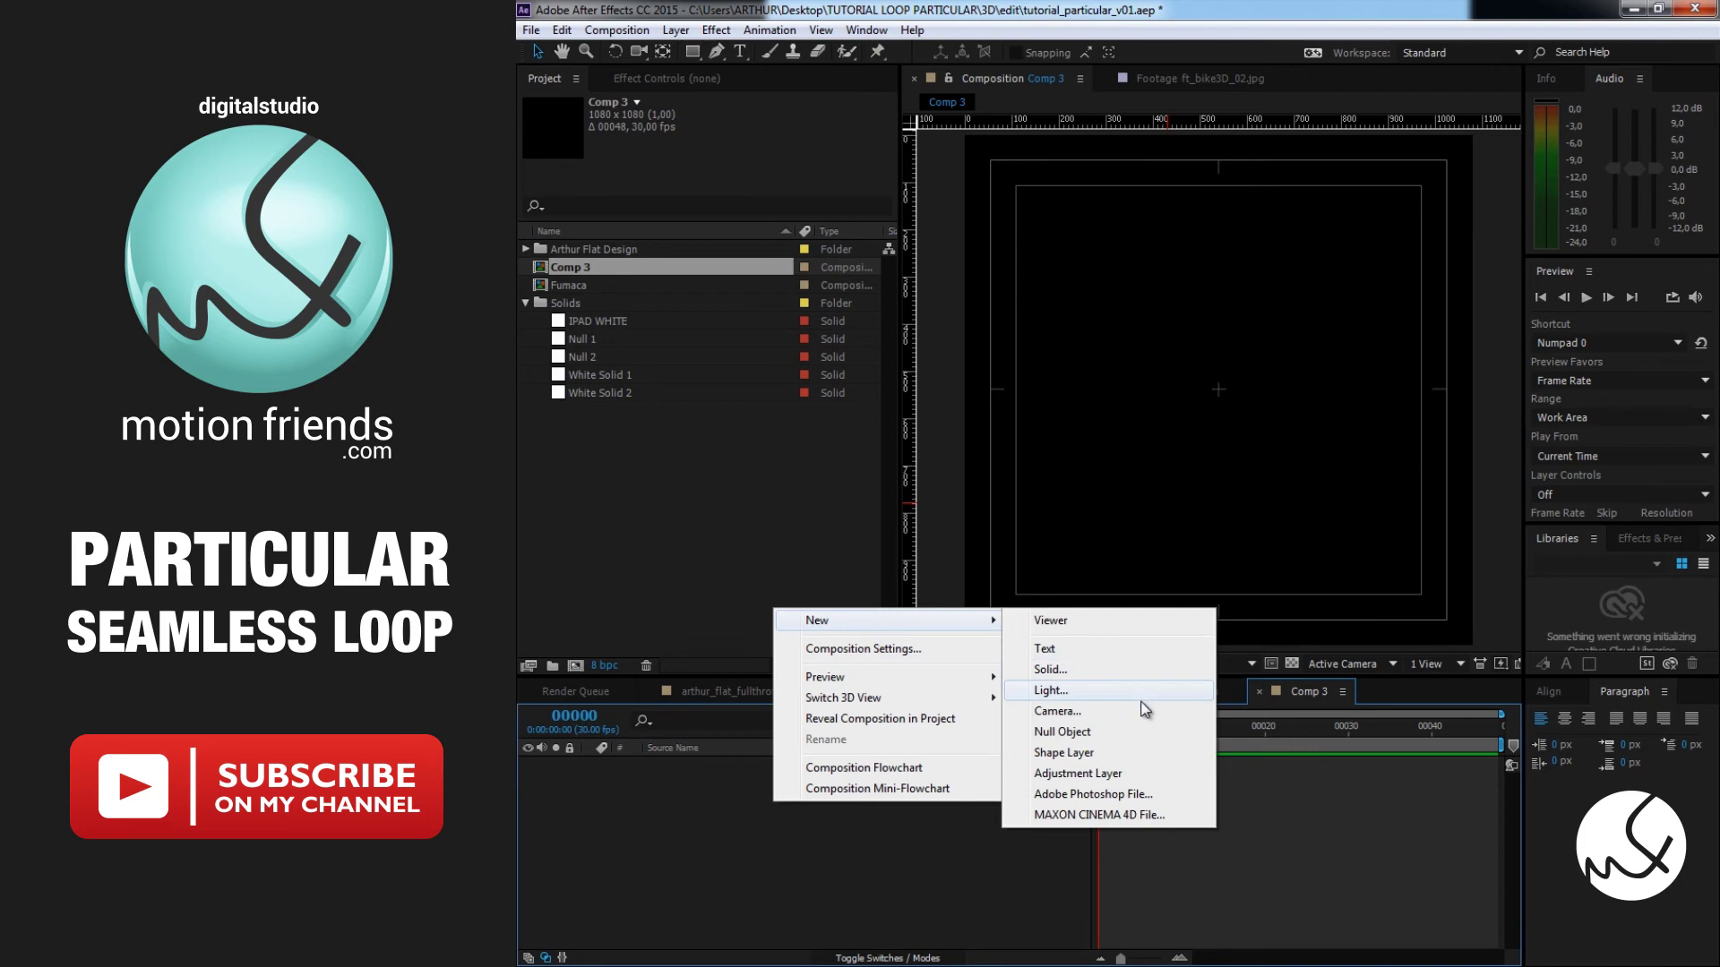
pyautogui.click(1110, 669)
pyautogui.click(1144, 836)
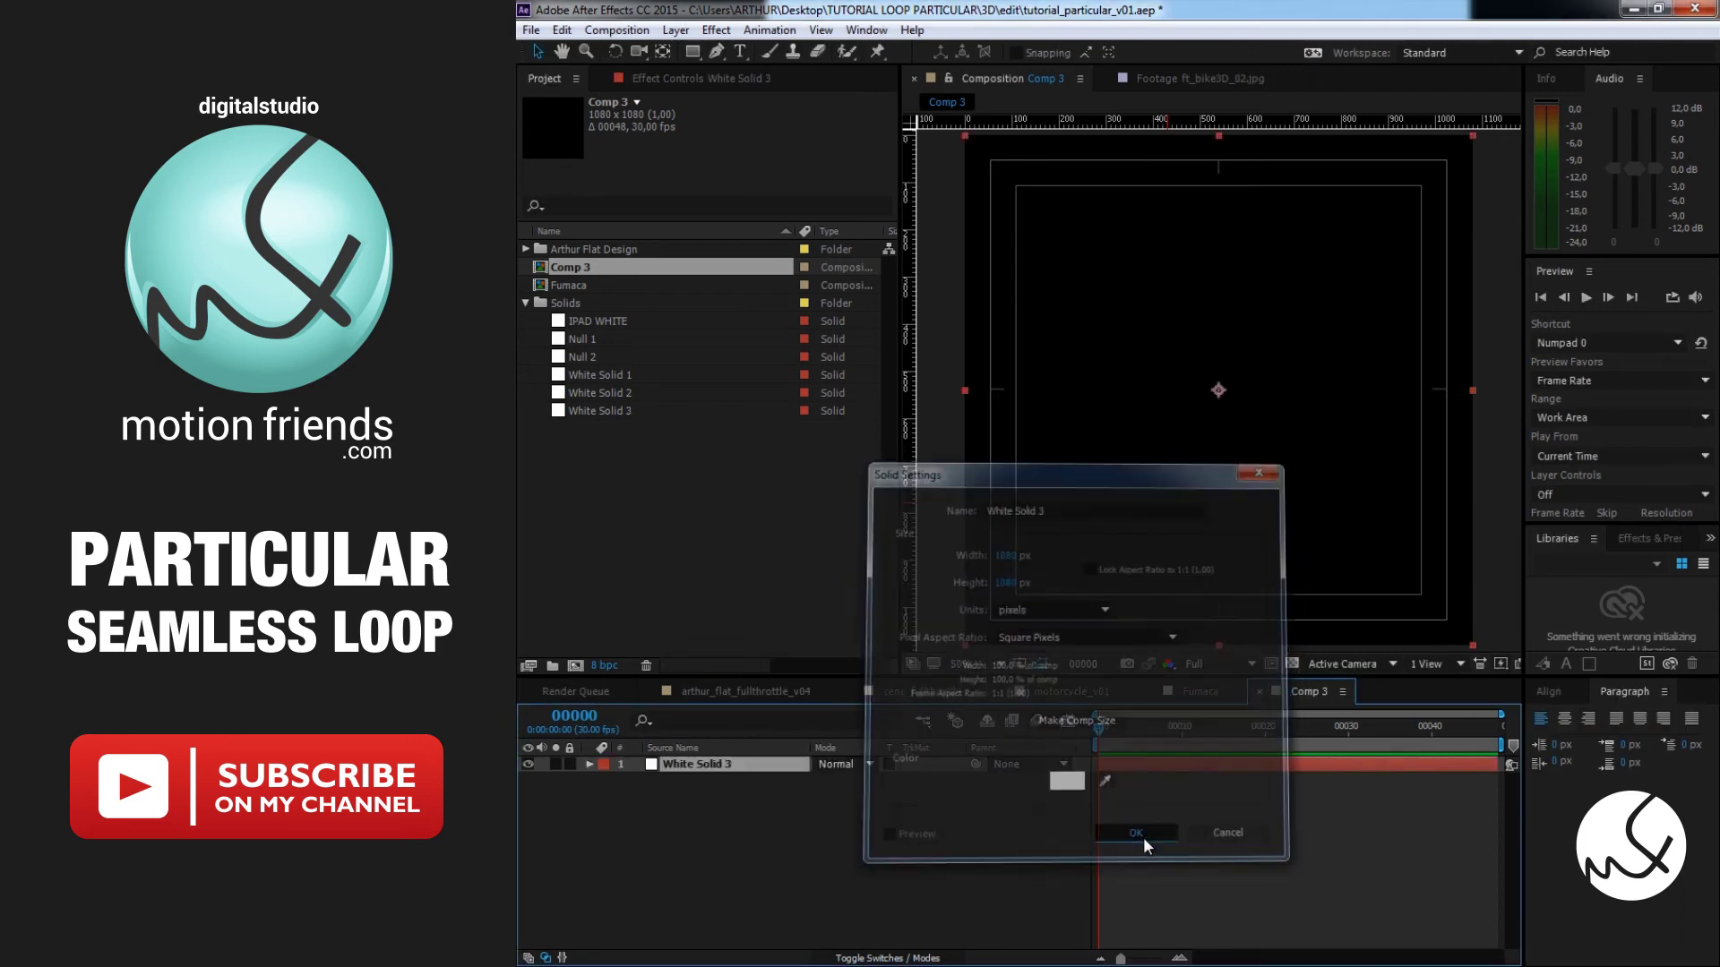
# Apply Trapcode Particular to White Solid 3 and check the particles near the comp end
pyautogui.click(705, 77)
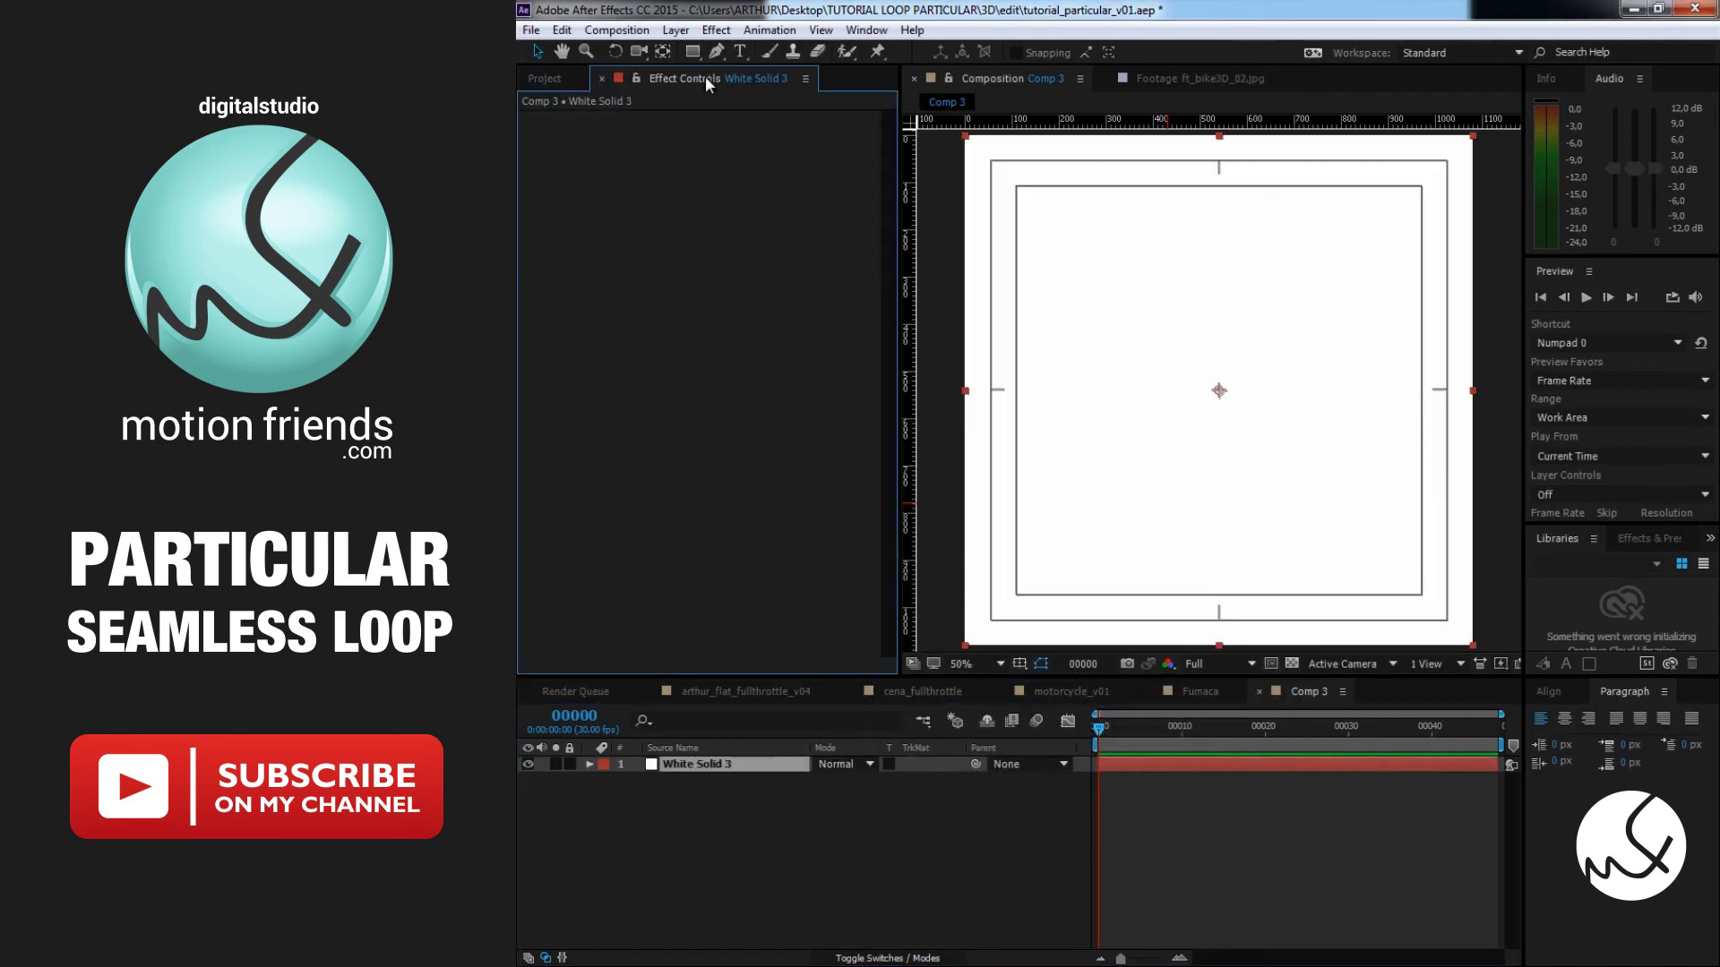
pyautogui.rightClick(757, 766)
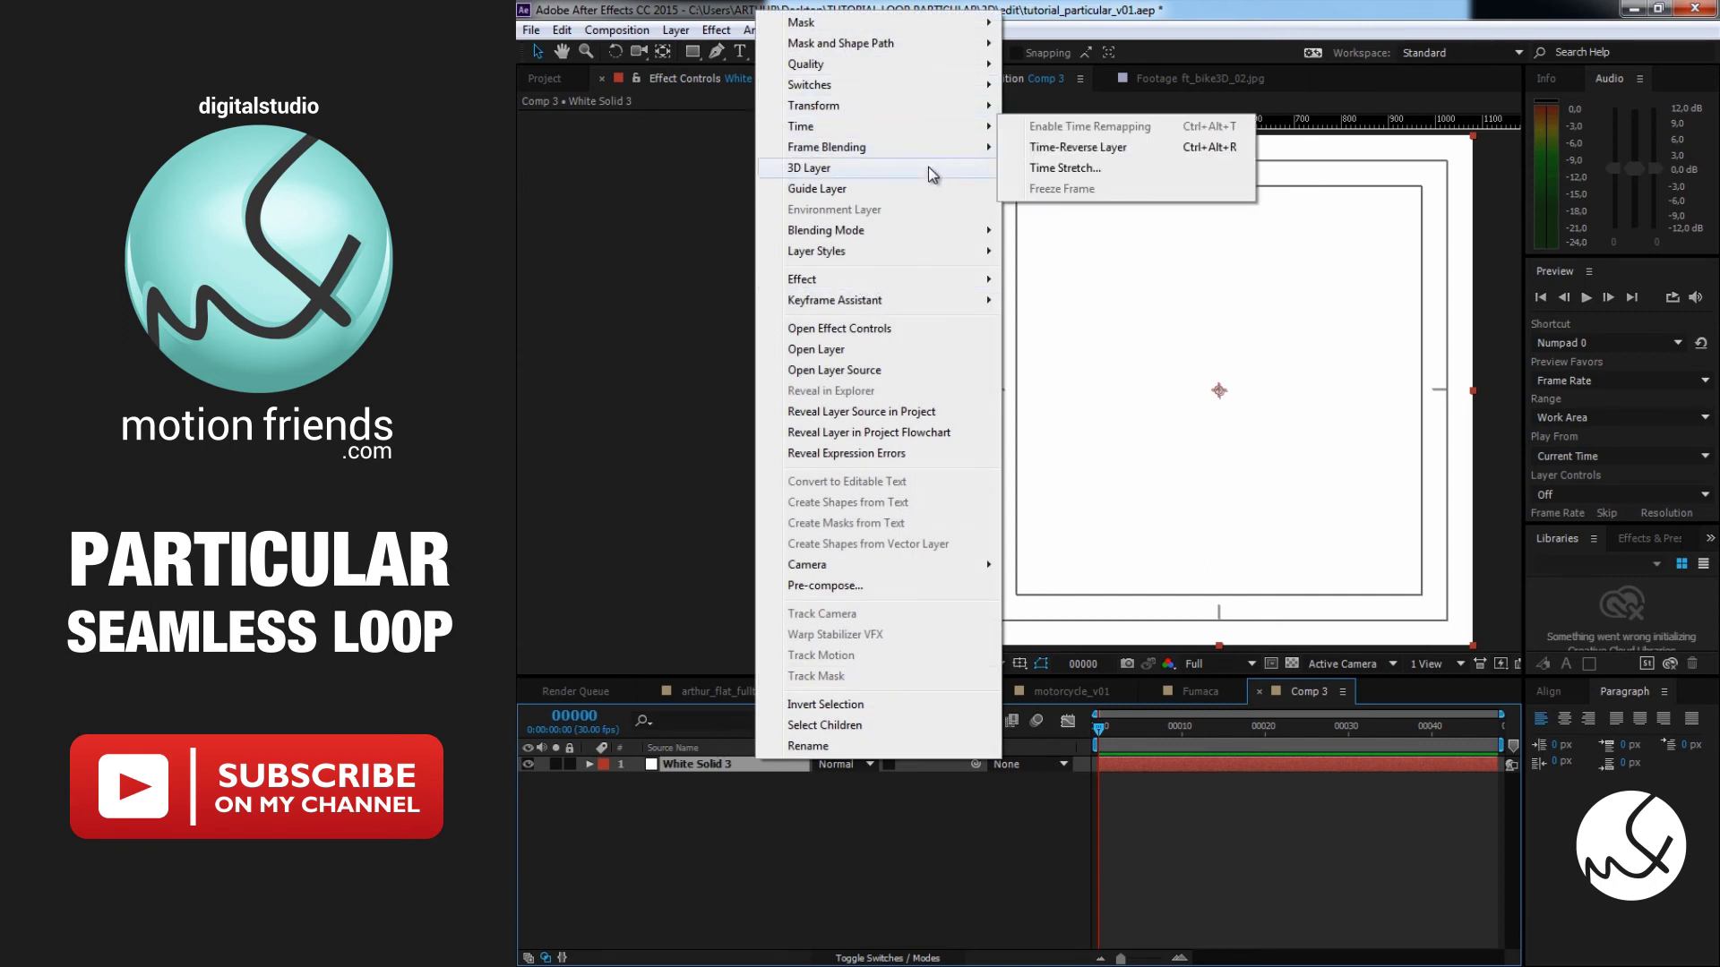
pyautogui.moveTo(926, 277)
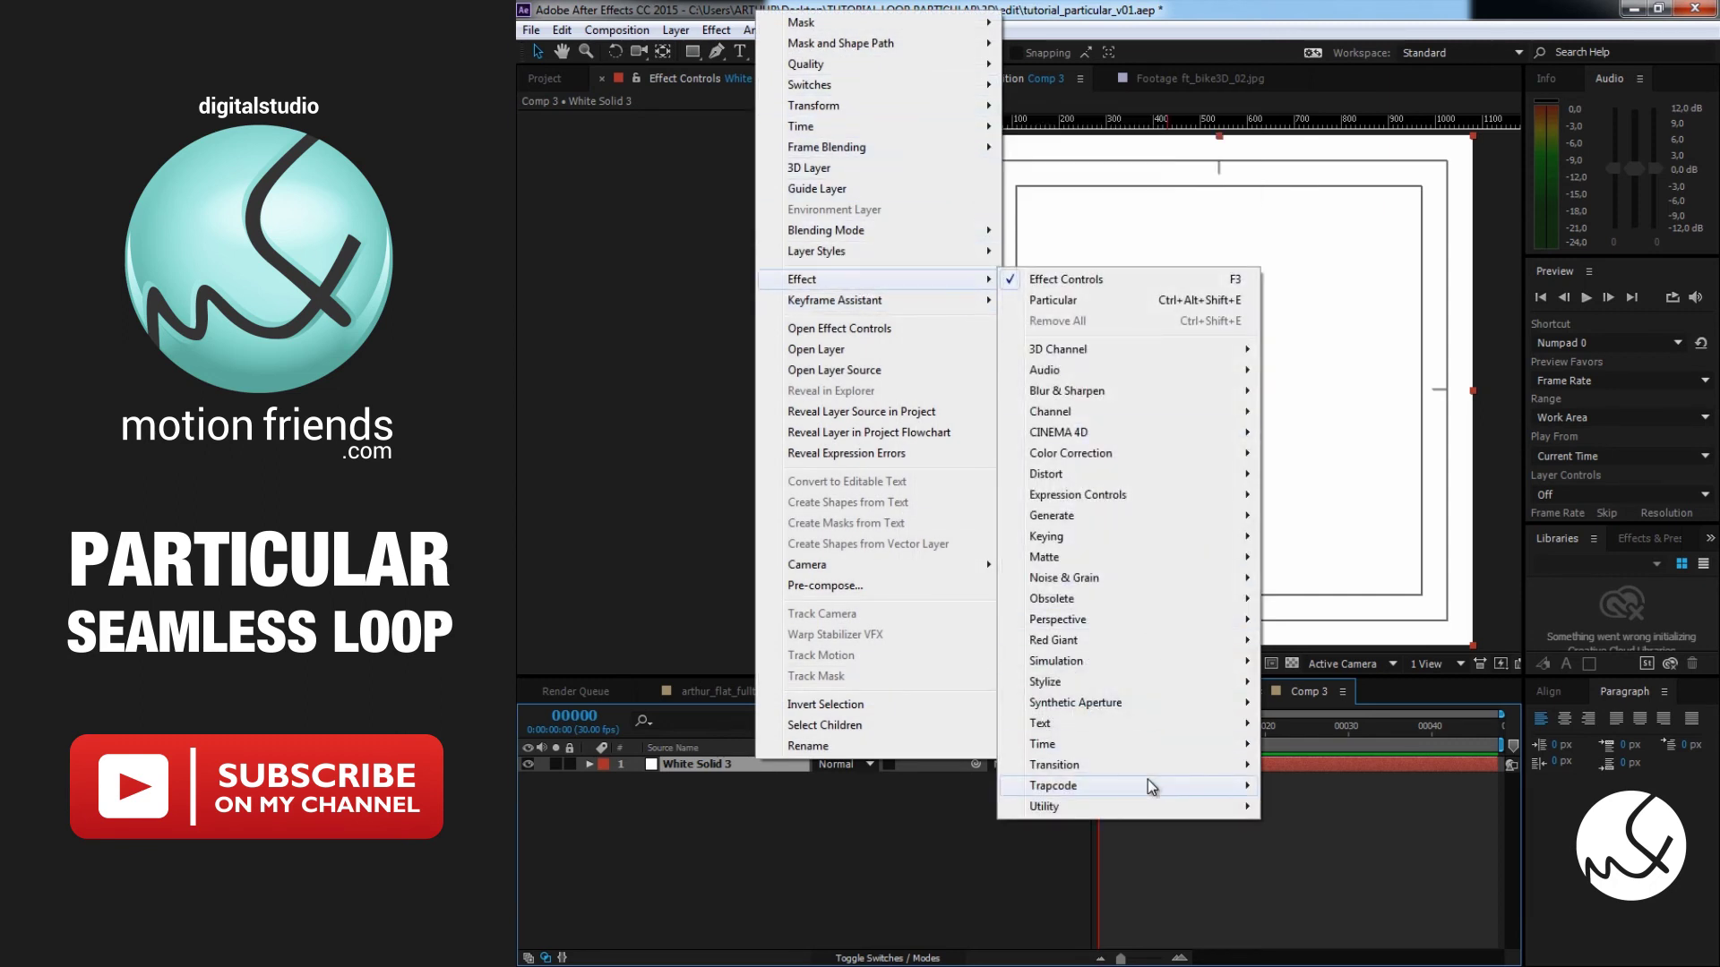
pyautogui.moveTo(1152, 785)
pyautogui.click(1363, 892)
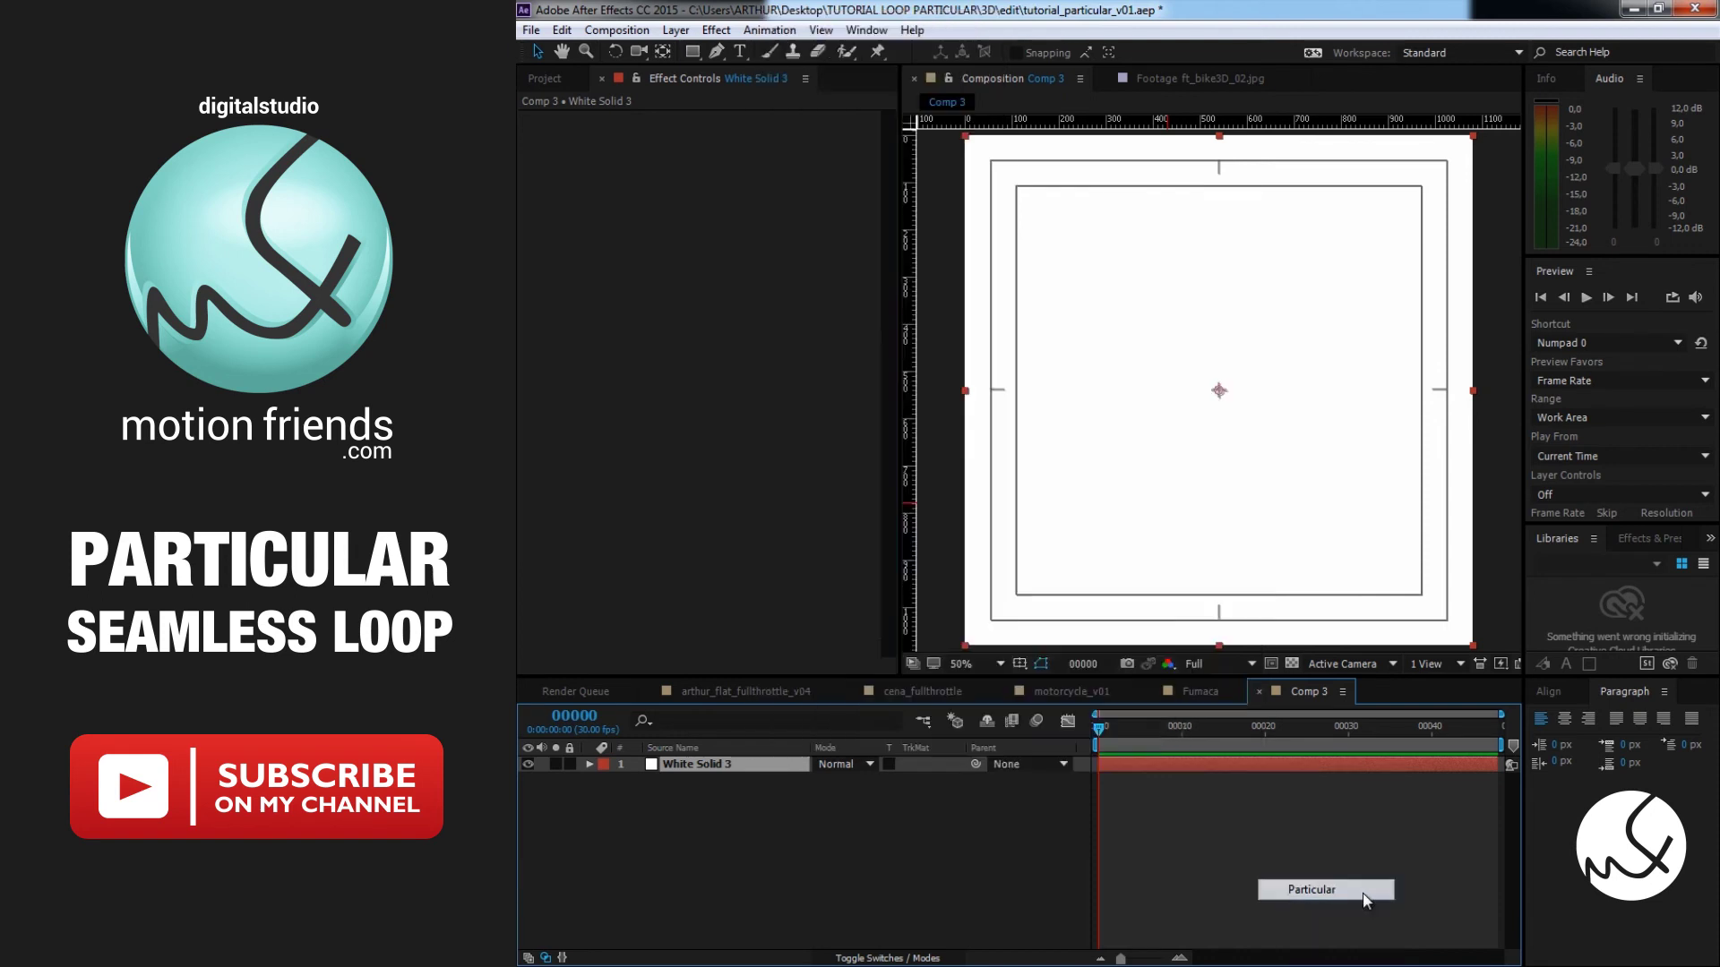
pyautogui.moveTo(1236, 740); pyautogui.dragTo(1521, 704)
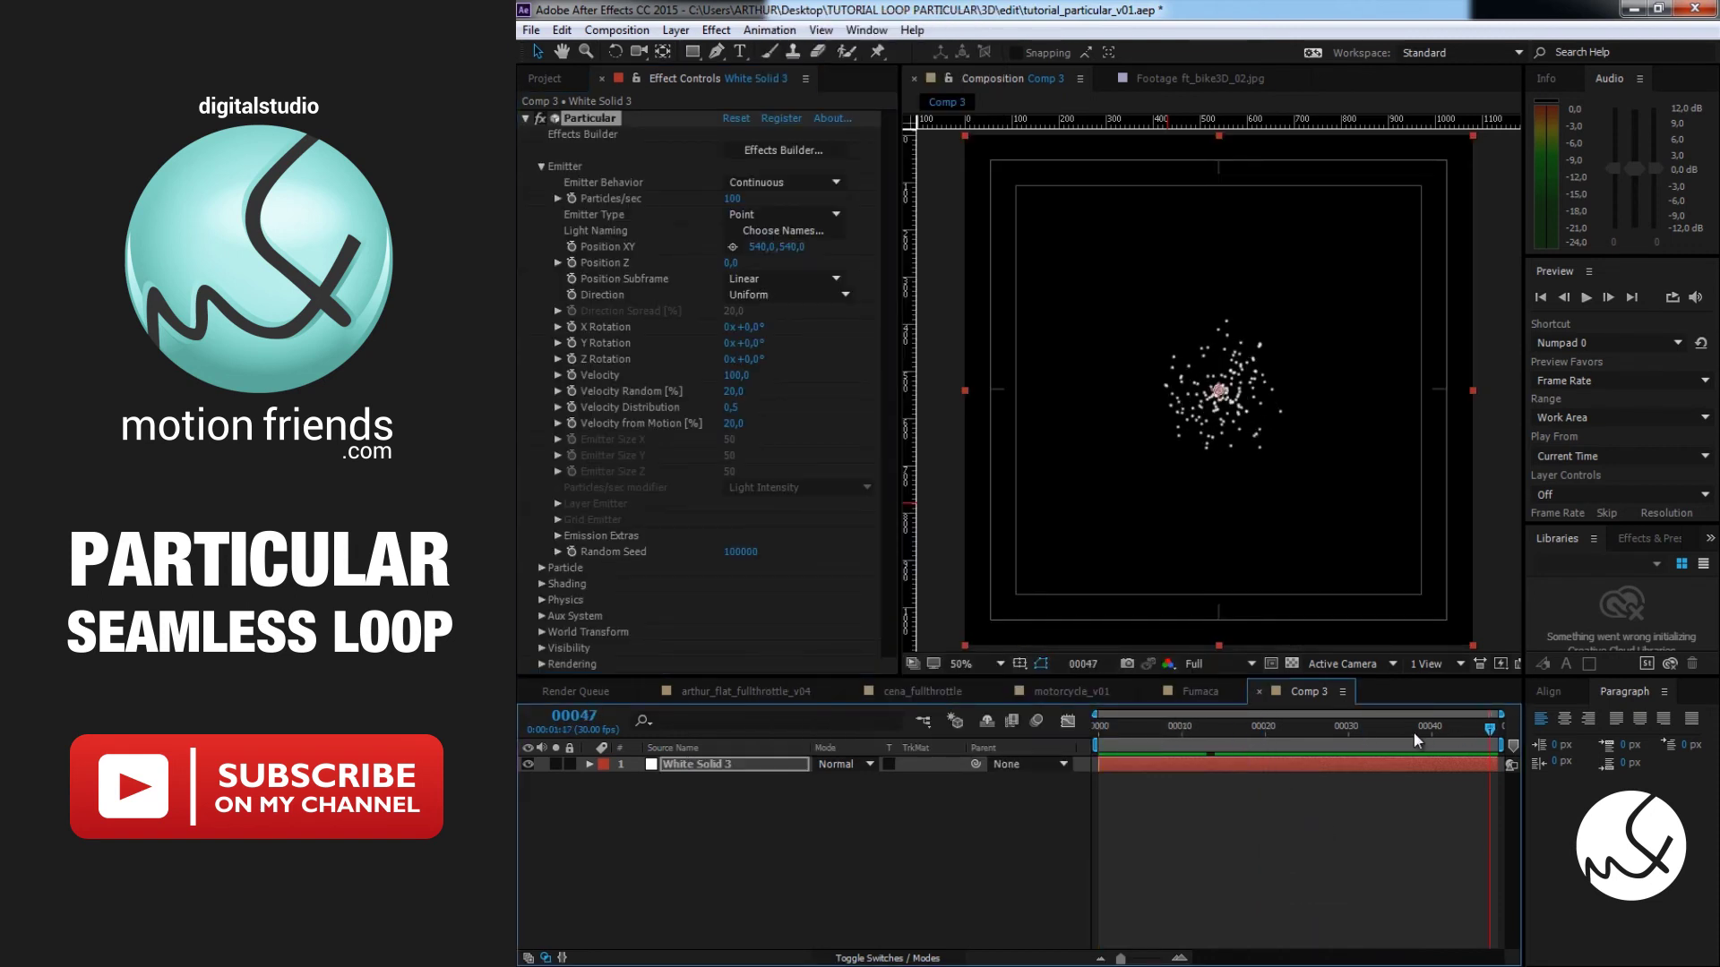
pyautogui.hotkey('ctrl', 'k')
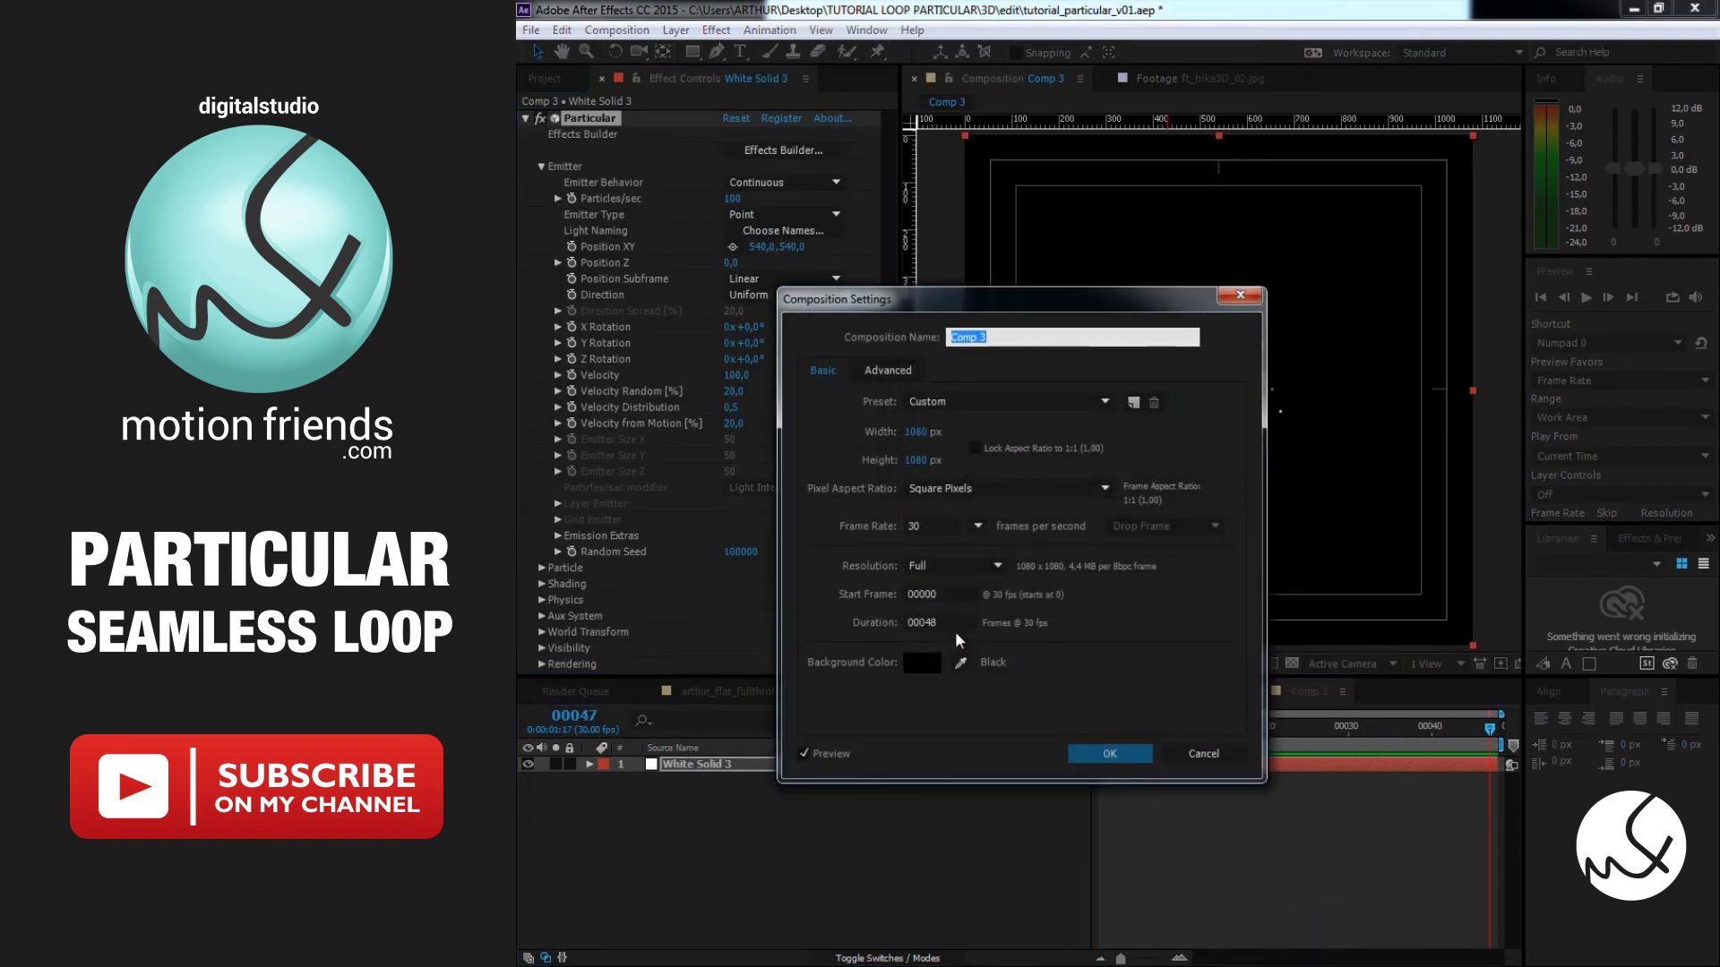
# Set Comp 3's duration to 60 frames
pyautogui.click(932, 622)
pyautogui.write('60')
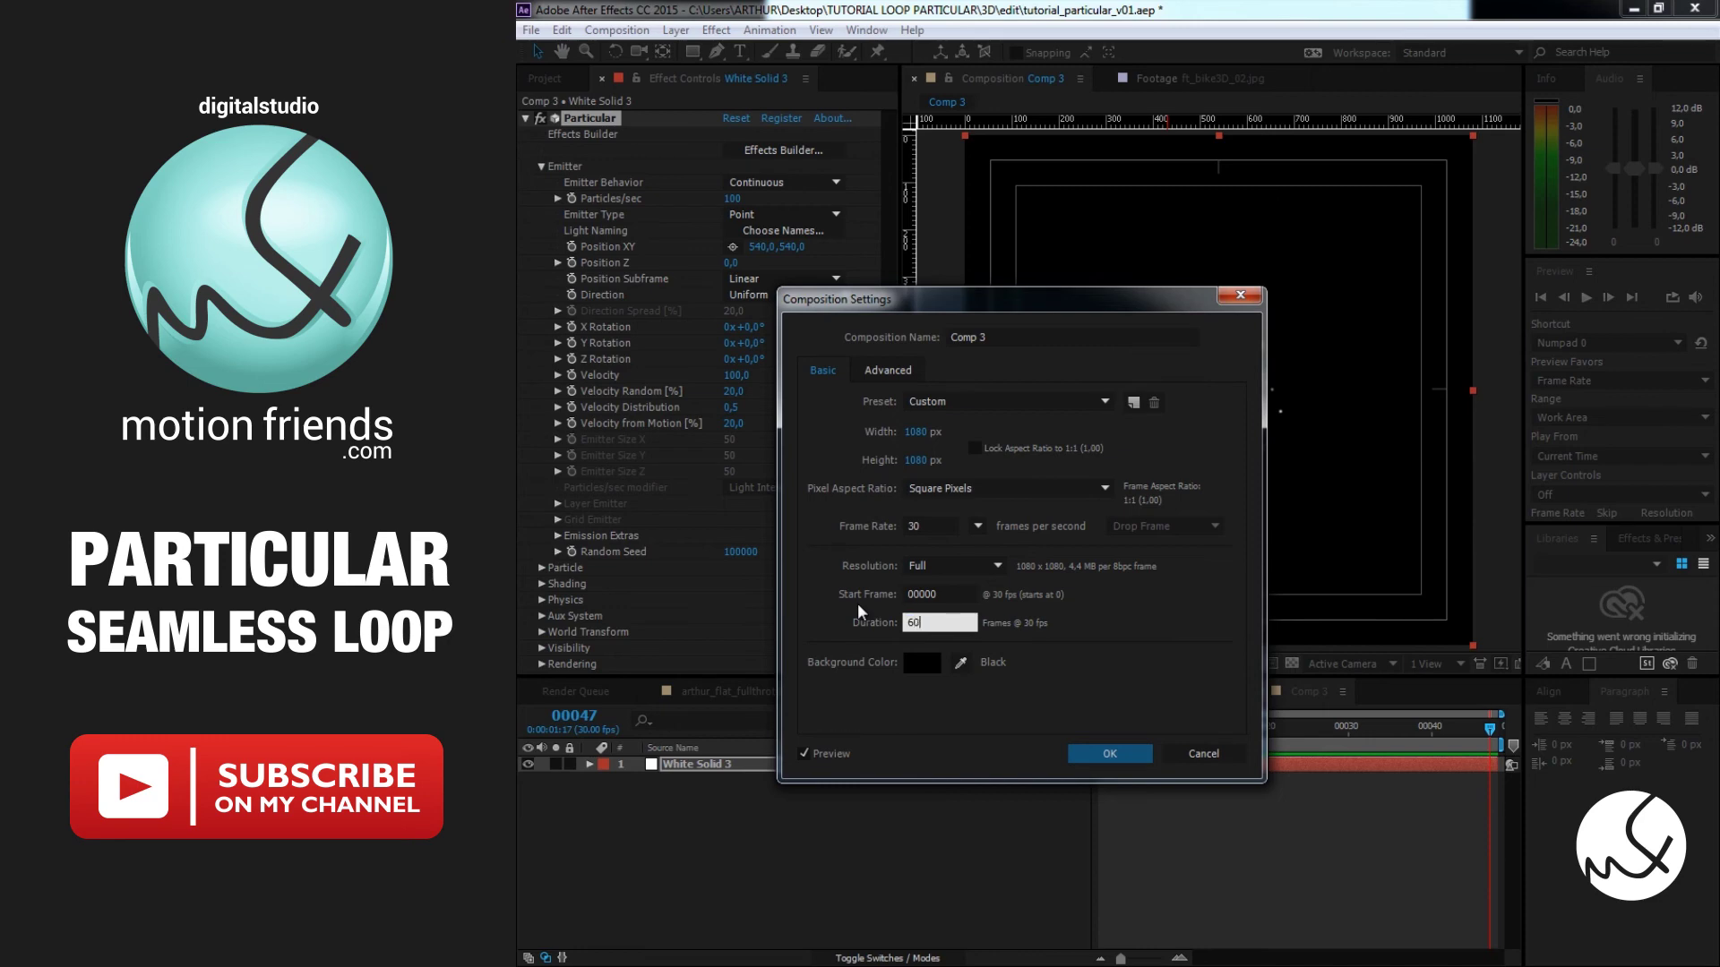
pyautogui.press('Return')
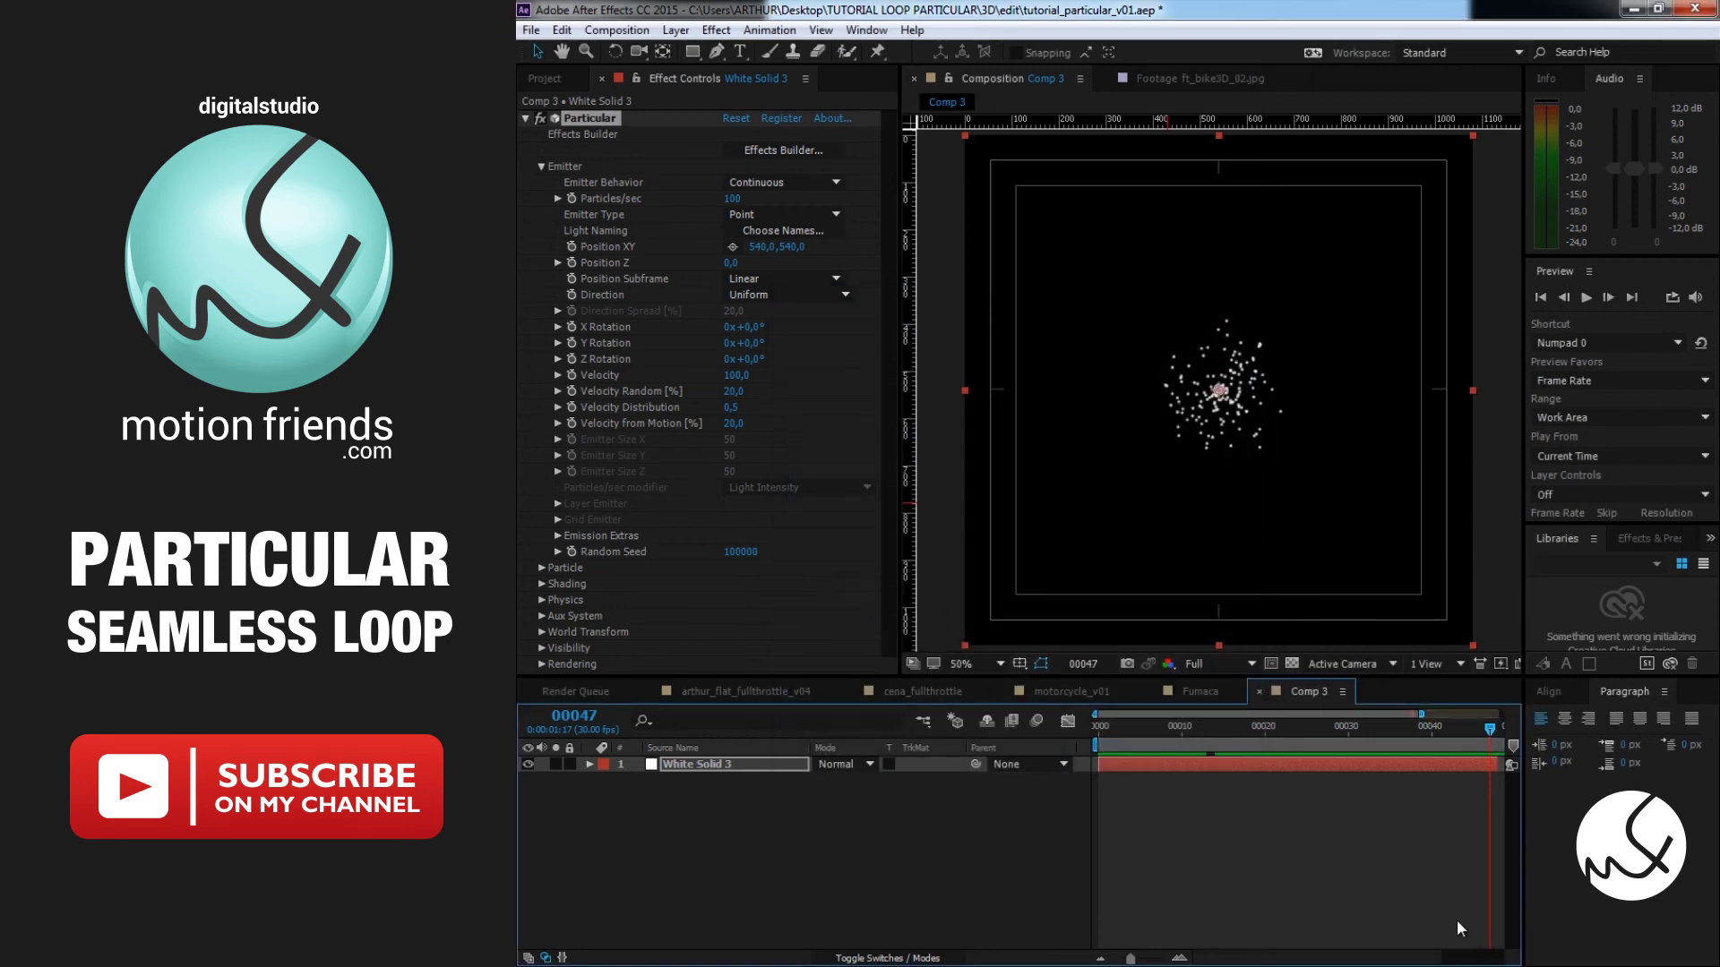
pyautogui.press('-')
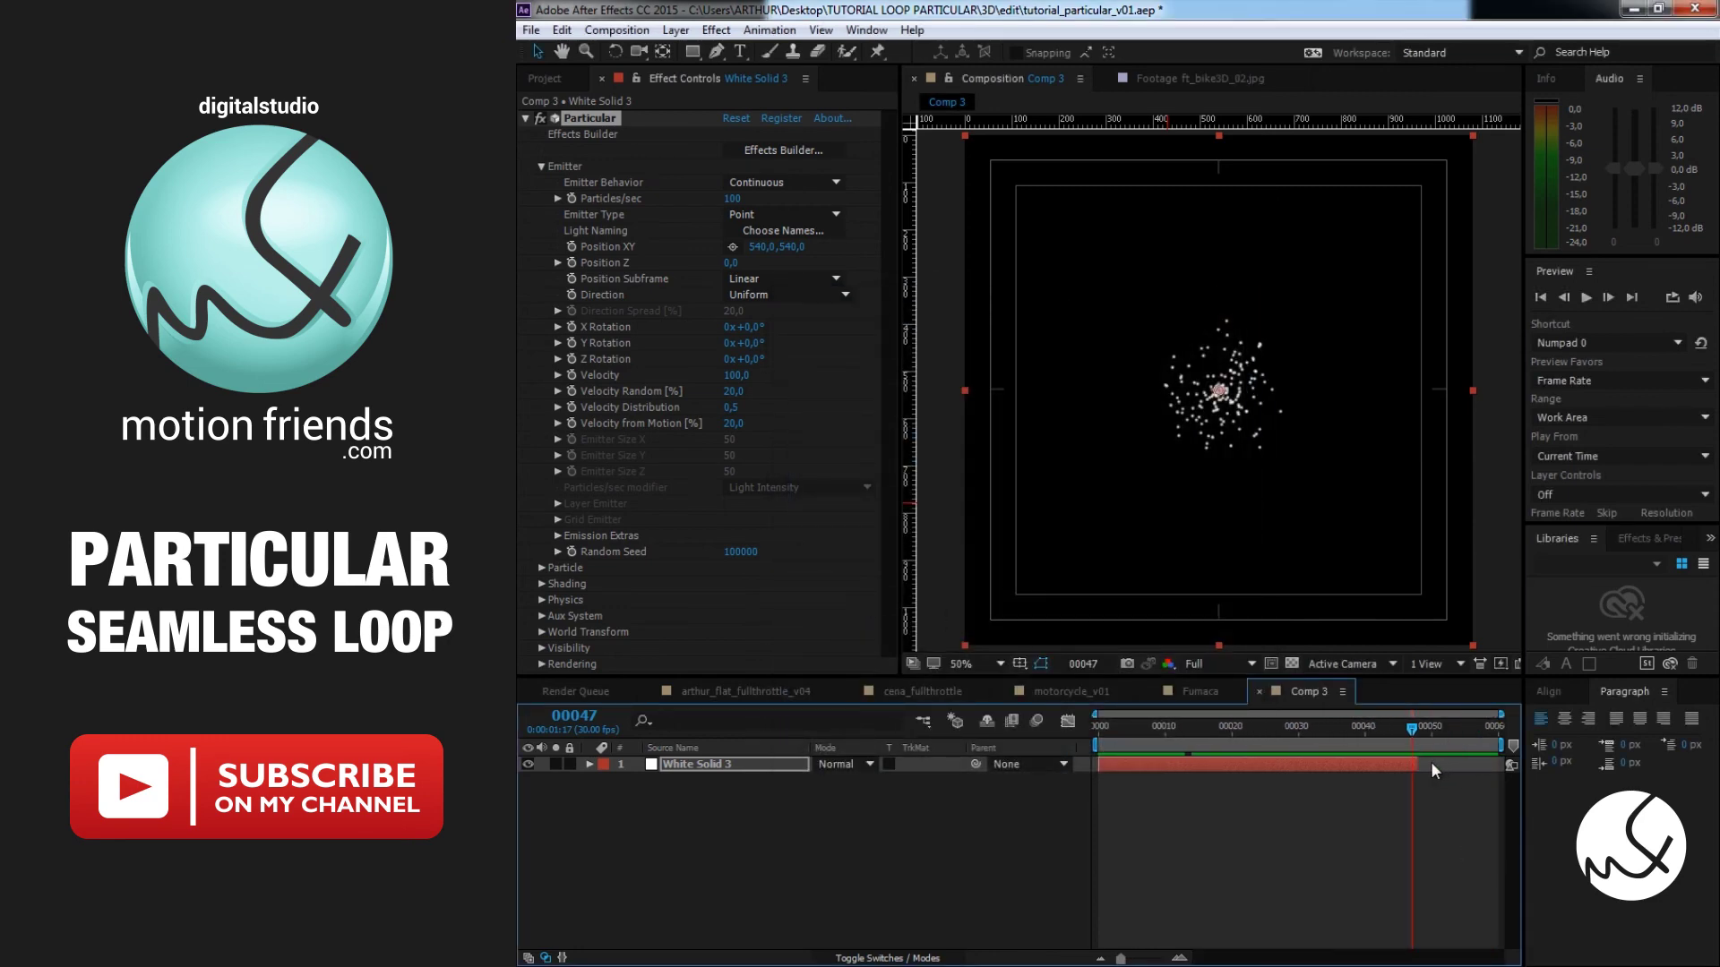
pyautogui.moveTo(1428, 729)
pyautogui.mouseDown()
pyautogui.moveTo(1526, 728)
pyautogui.moveTo(911, 692)
pyautogui.mouseUp()
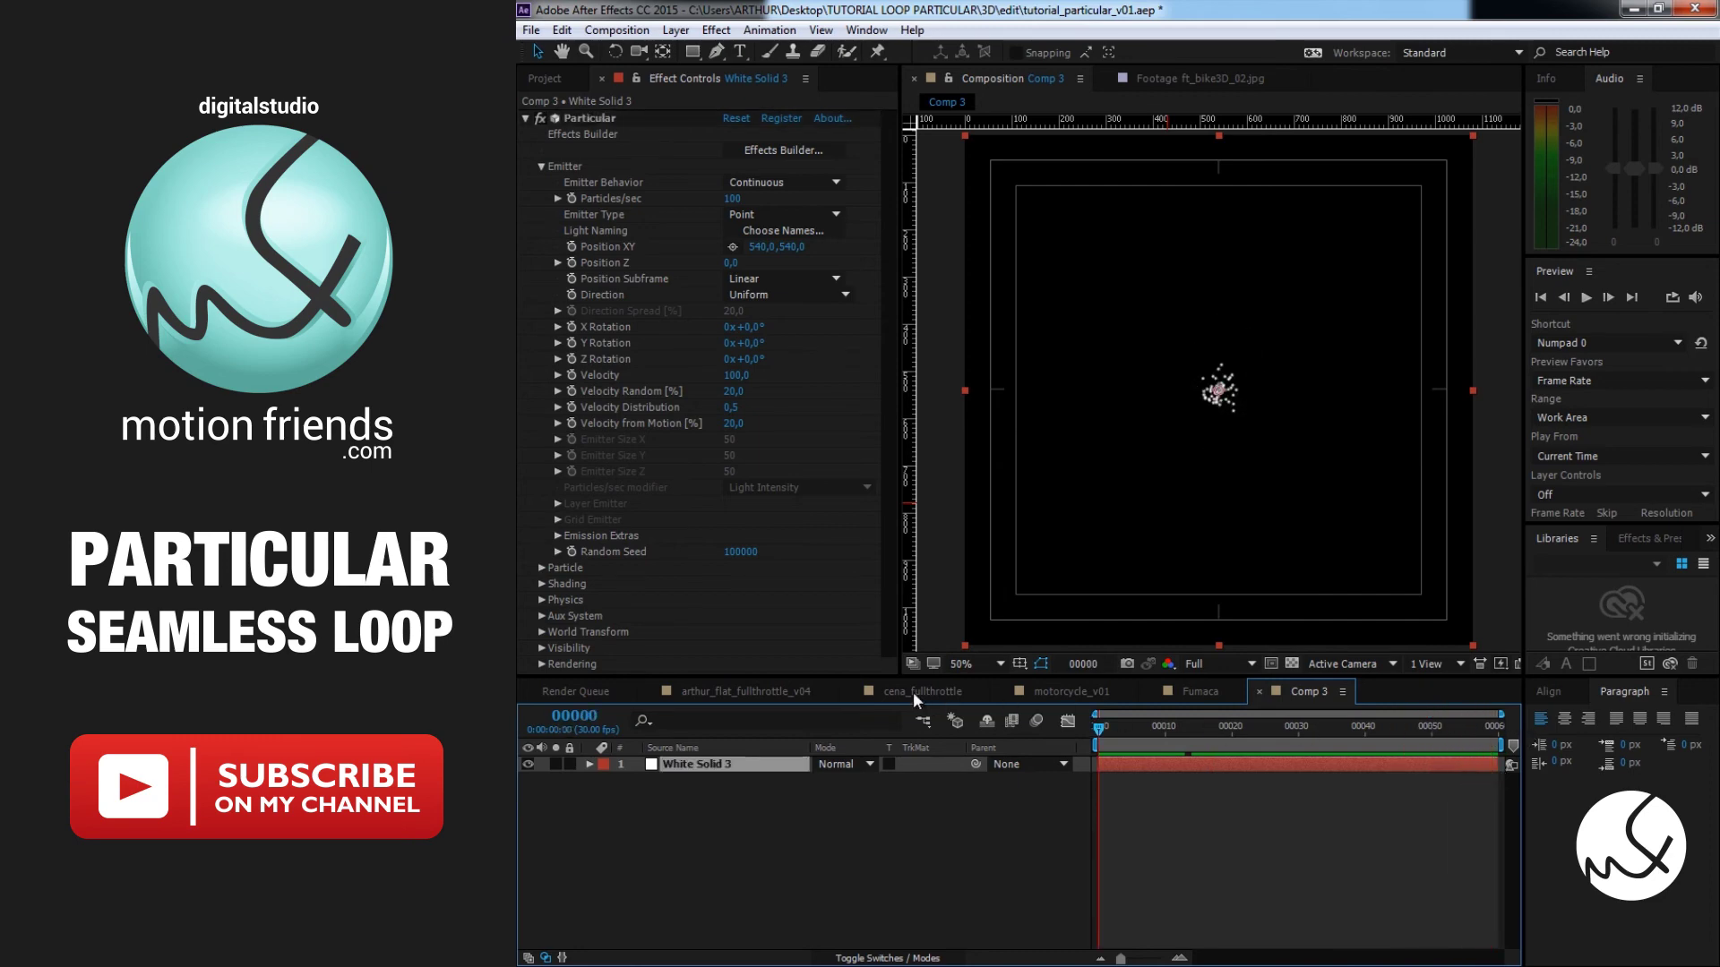
# Key Particles/sec at 100 on frame 0 as a hold keyframe, dropping to 0 at frame 60
pyautogui.click(582, 218)
pyautogui.press('u')
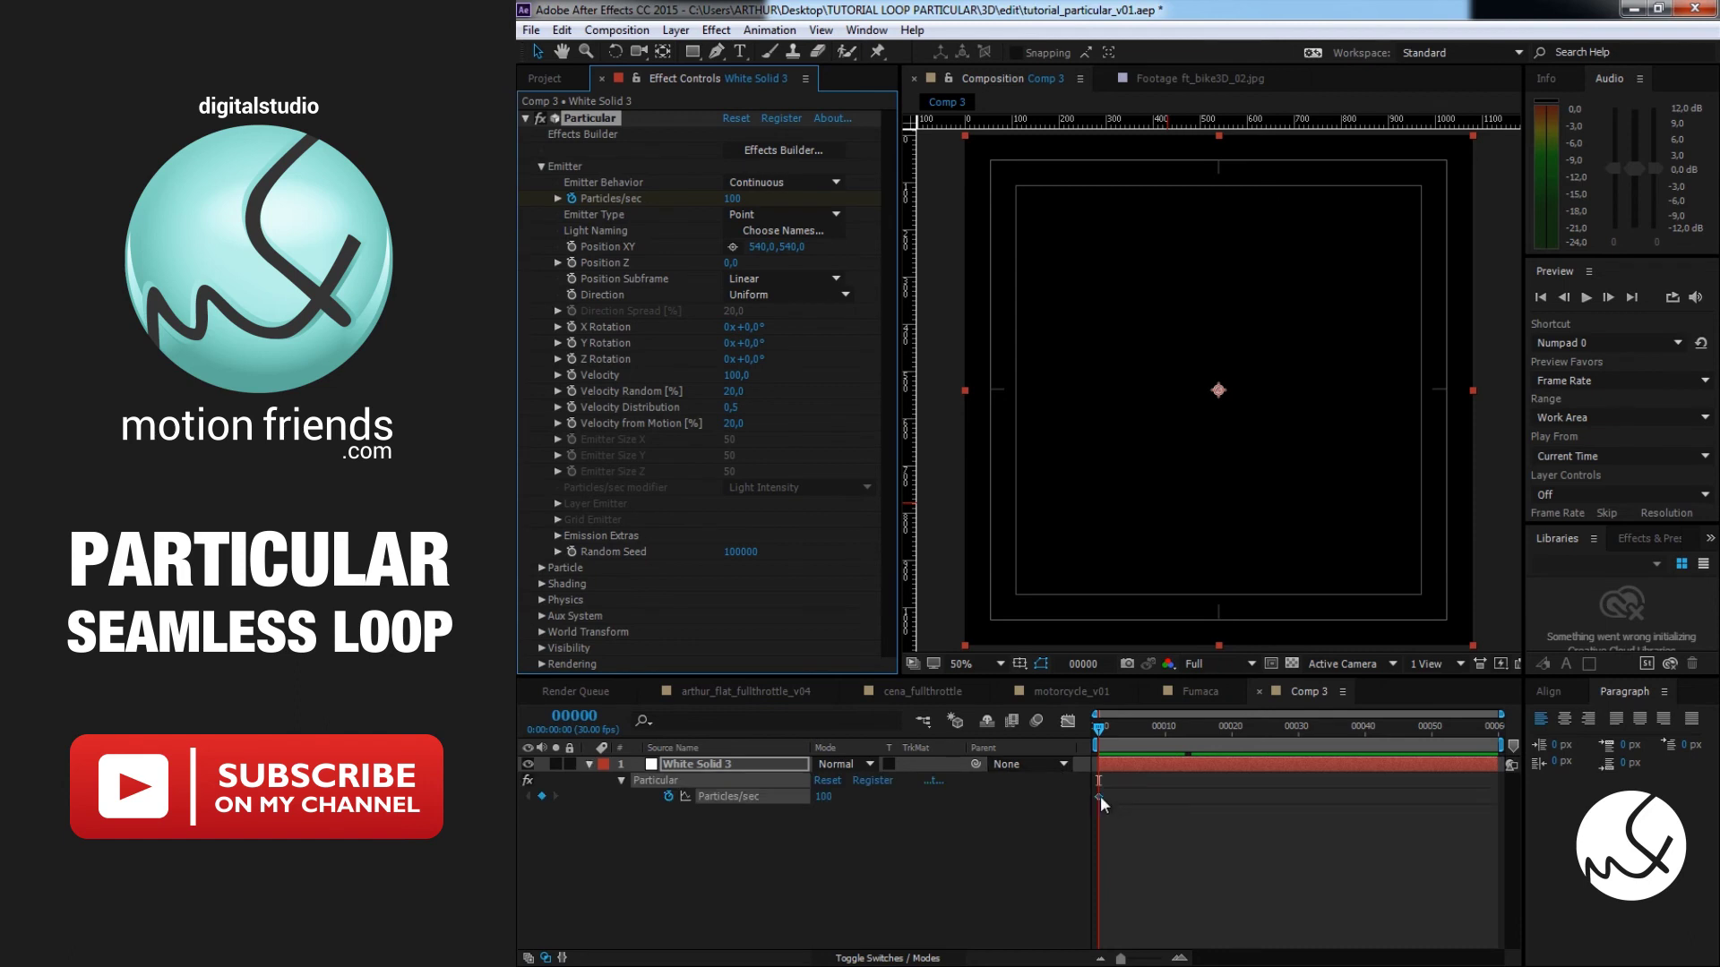
pyautogui.rightClick(1098, 796)
pyautogui.click(1256, 703)
pyautogui.press('space')
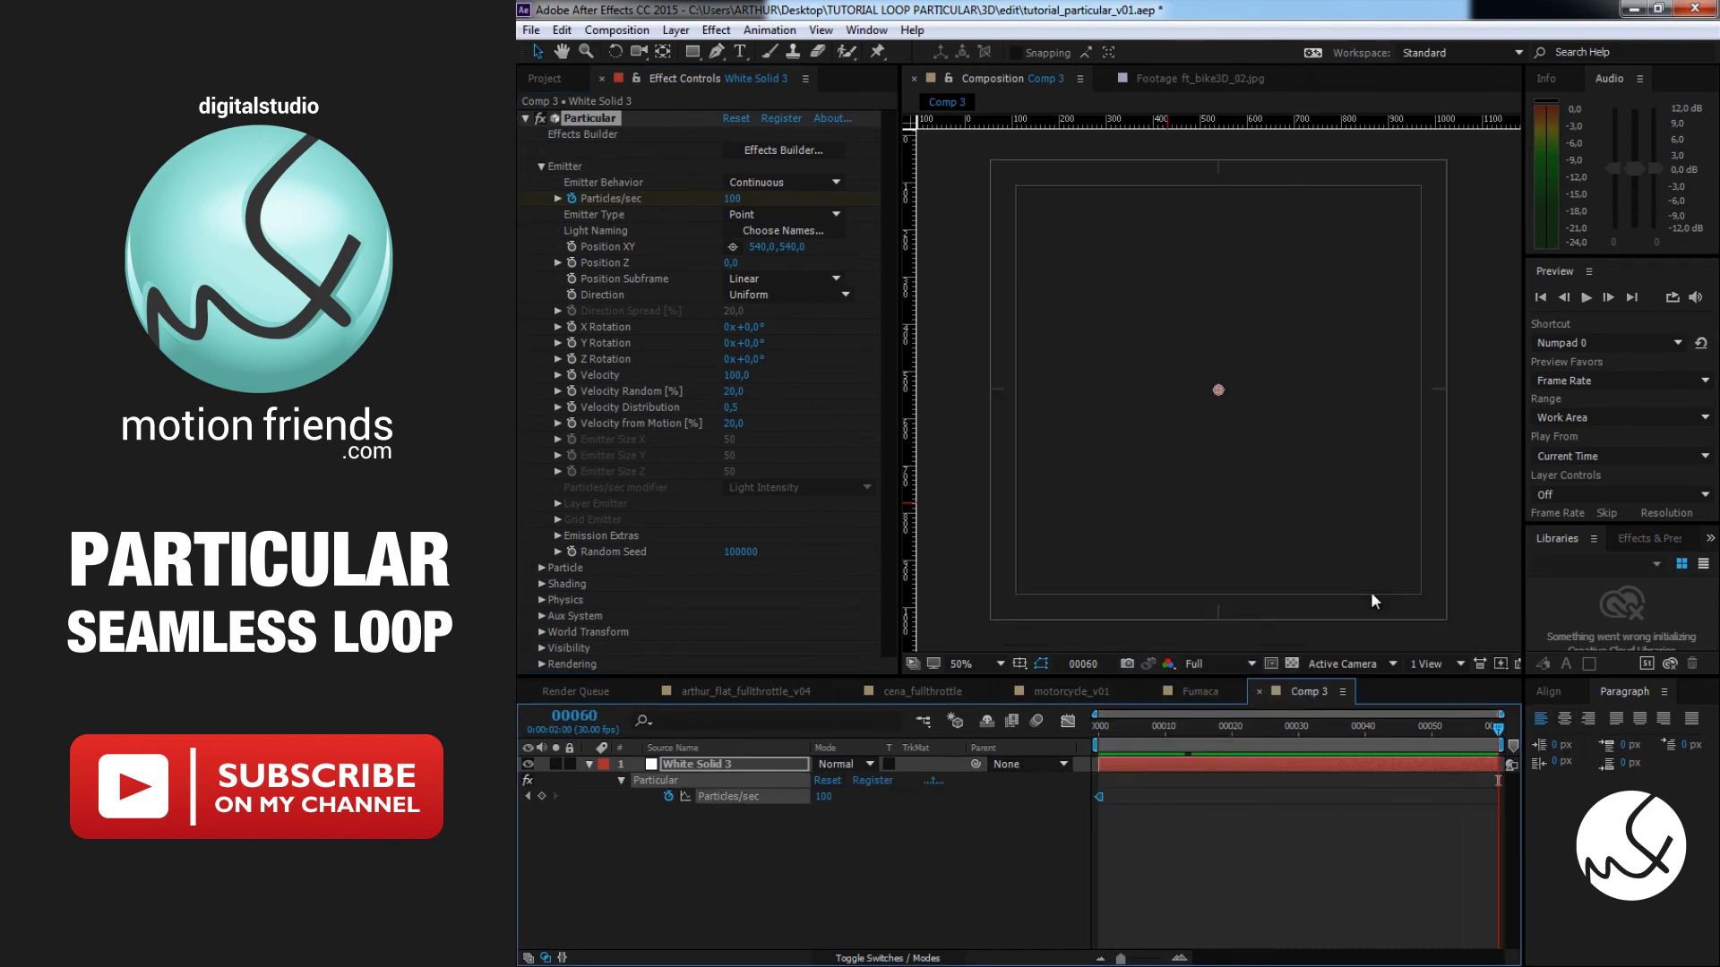
pyautogui.click(734, 198)
pyautogui.write('0')
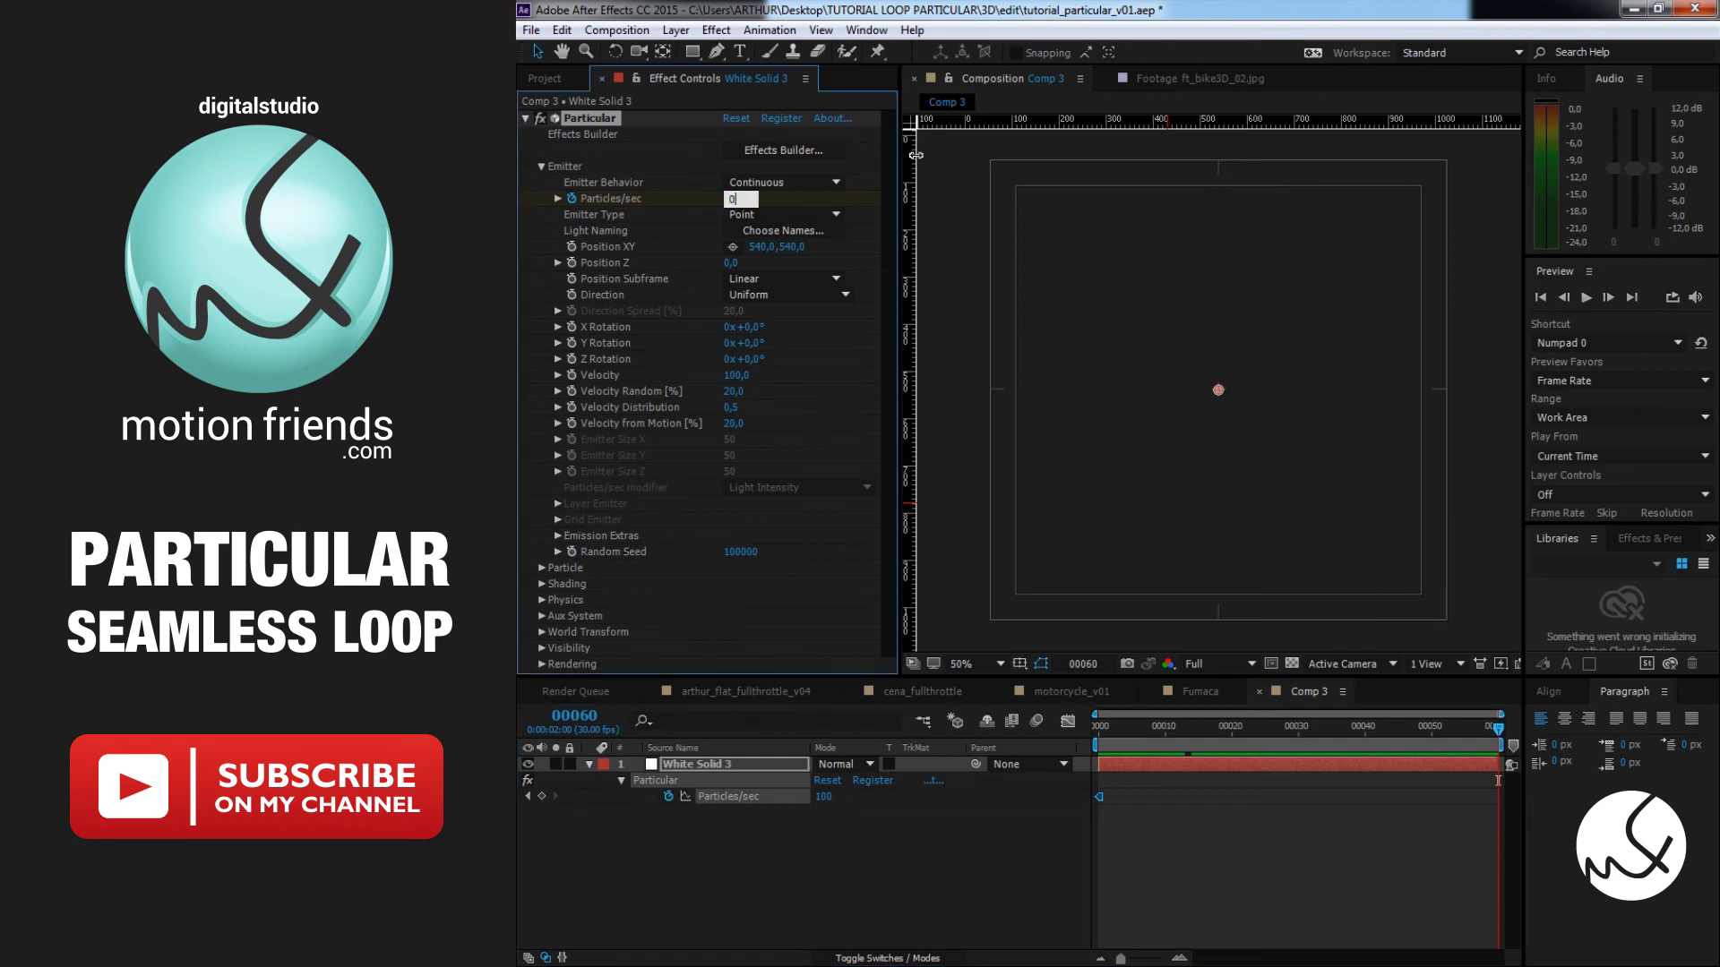
pyautogui.press('Return')
pyautogui.moveTo(1346, 730)
pyautogui.mouseDown()
pyautogui.moveTo(1116, 723)
pyautogui.moveTo(1555, 732)
pyautogui.mouseUp()
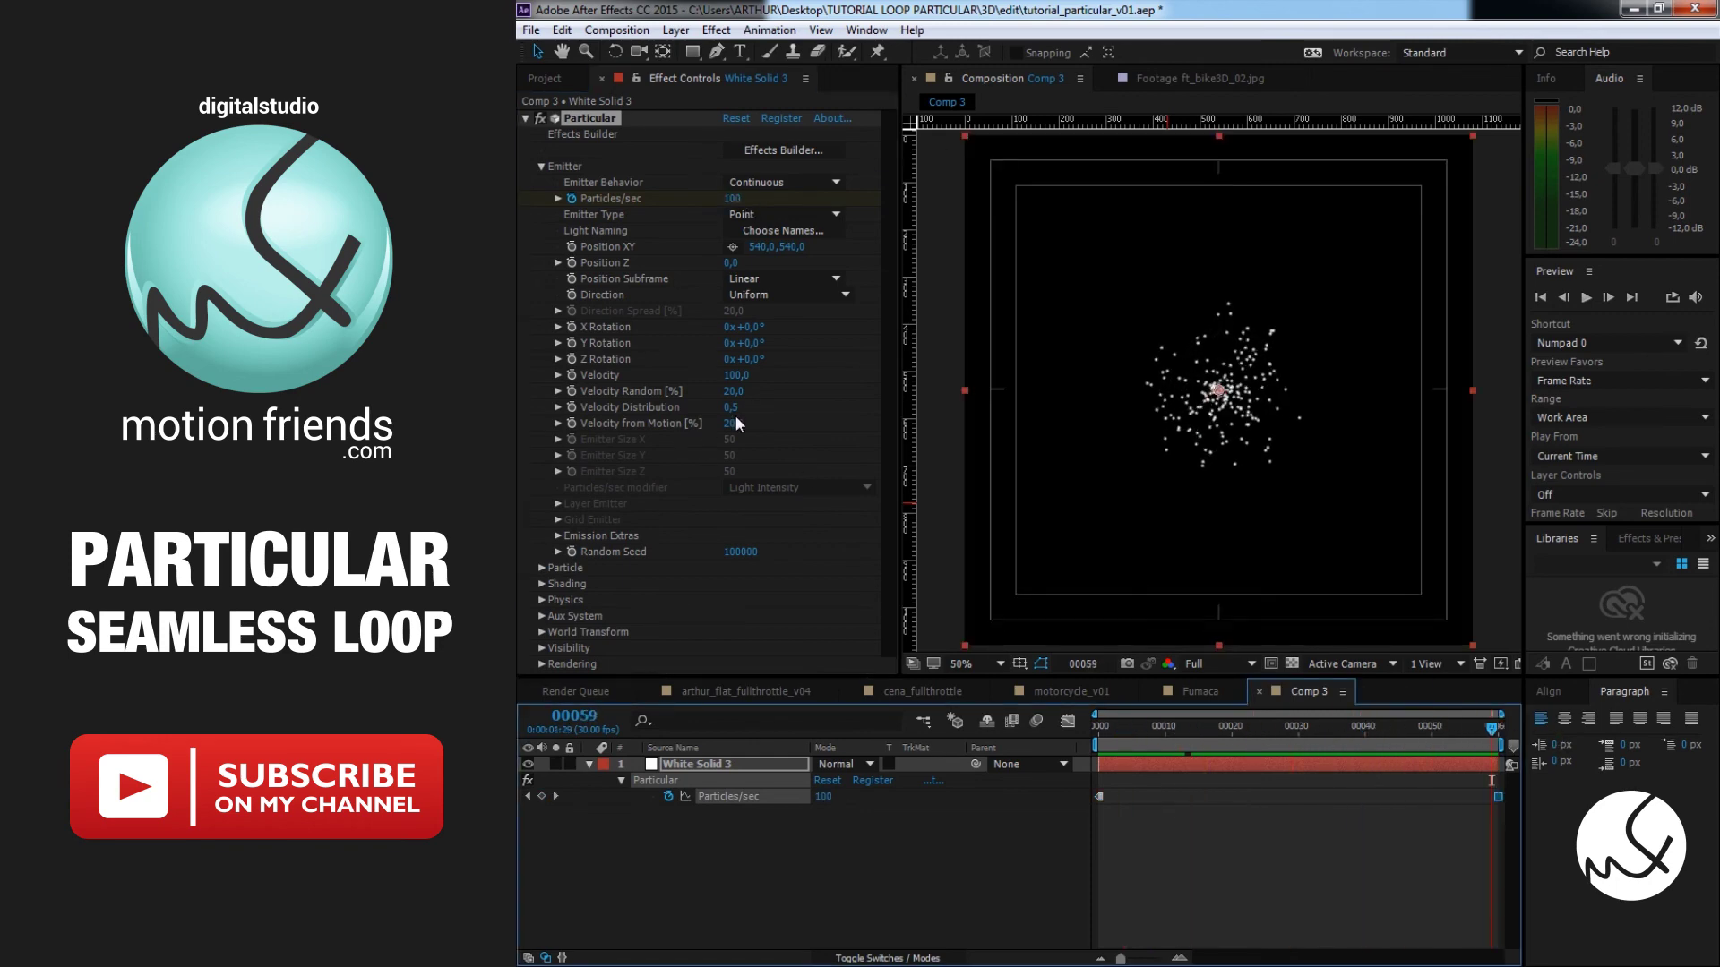
# Set Particular's particle Life to 2.0 seconds and return to frame 0
pyautogui.click(541, 568)
pyautogui.scroll(-5, 538, 566)
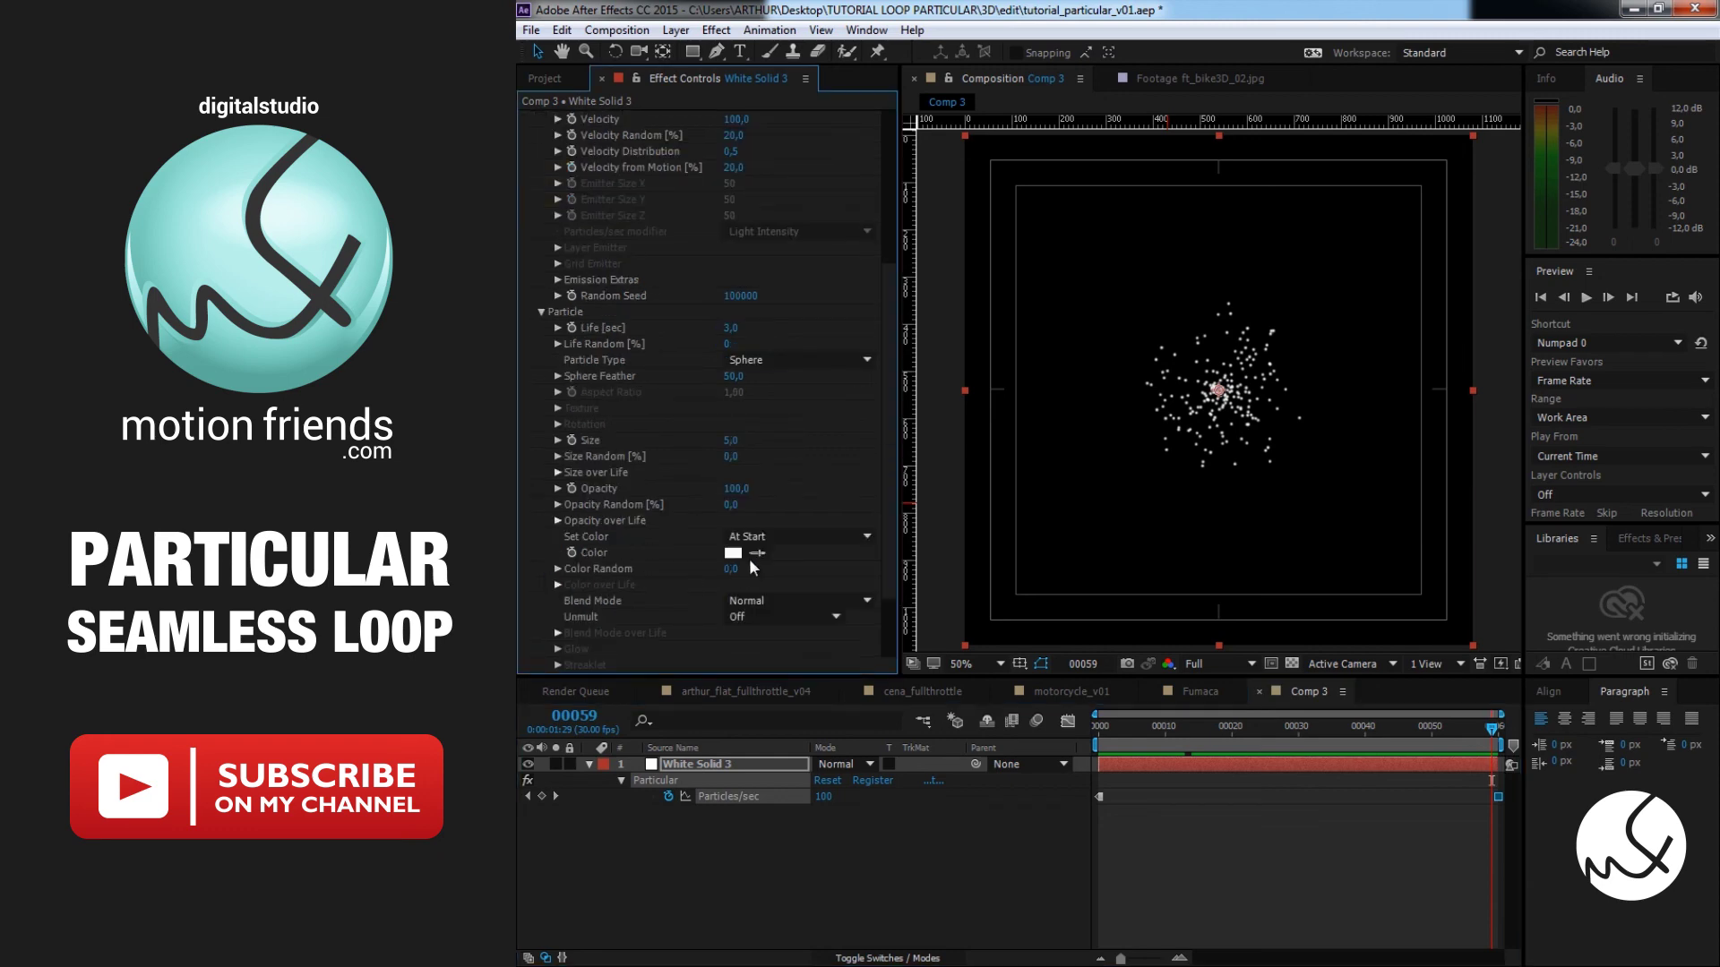
pyautogui.click(1260, 851)
pyautogui.click(1451, 727)
pyautogui.press('Home')
# Duplicate White Solid 3, shift the copy earlier, extend it to the comp end, and preview
pyautogui.click(757, 765)
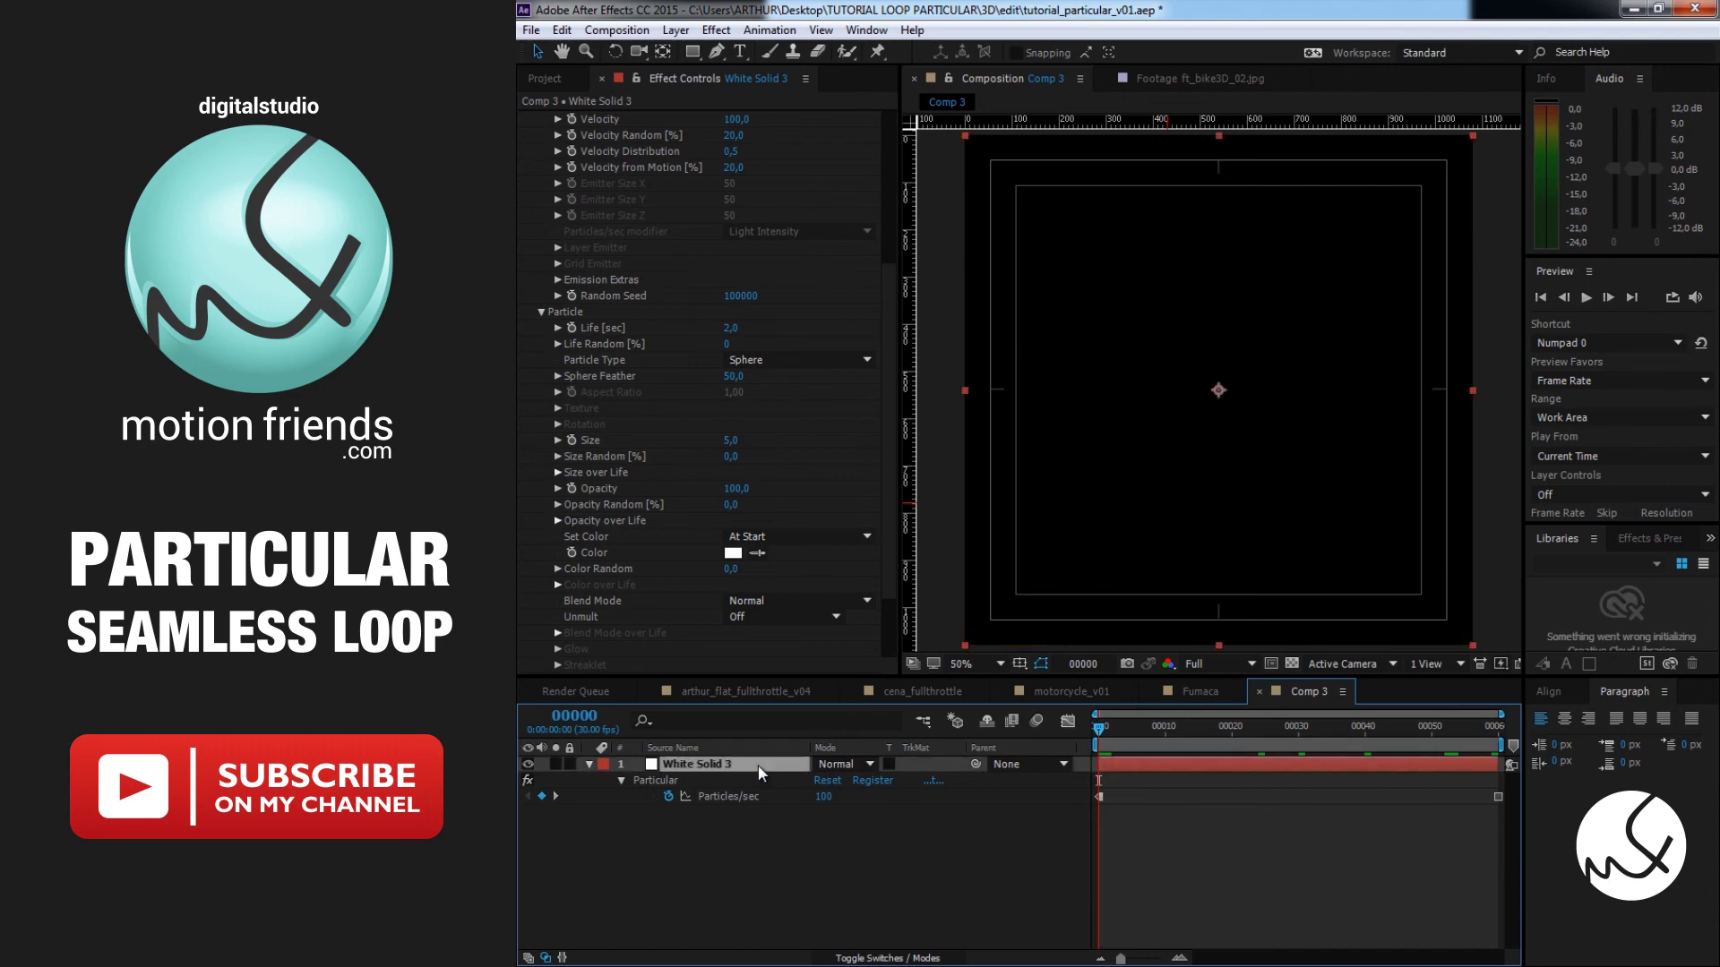
pyautogui.hotkey('ctrl', 'd')
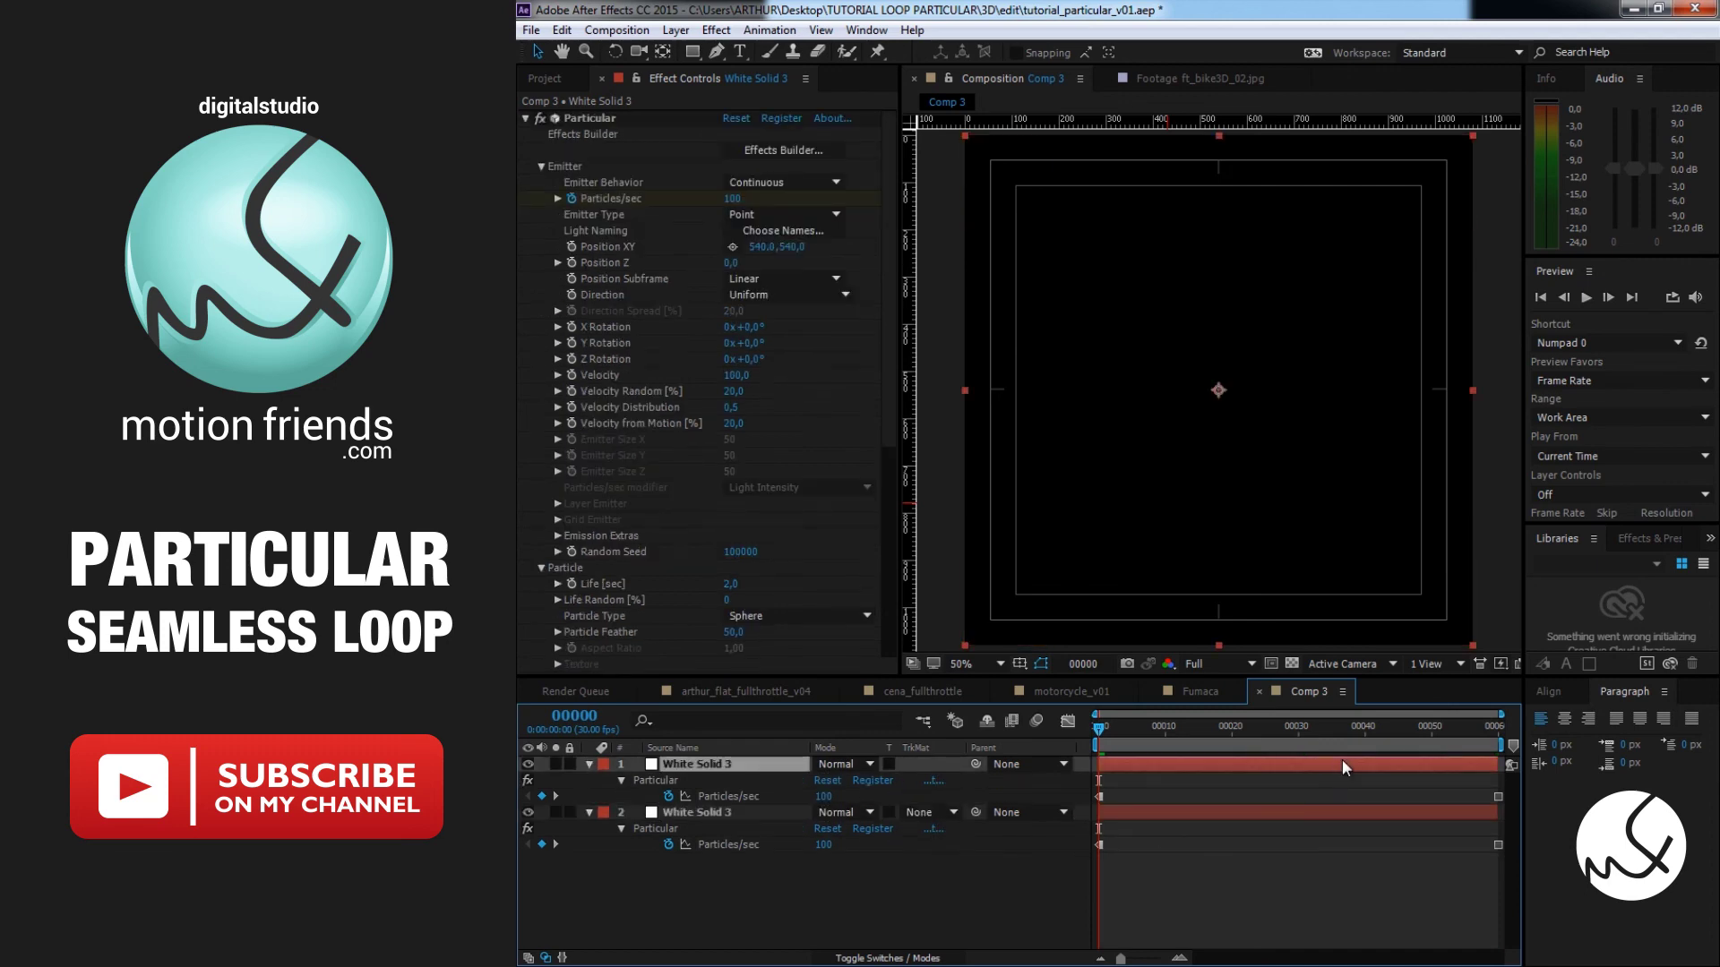
pyautogui.moveTo(1348, 760)
pyautogui.mouseDown()
pyautogui.moveTo(1097, 766)
pyautogui.moveTo(1134, 757)
pyautogui.mouseUp()
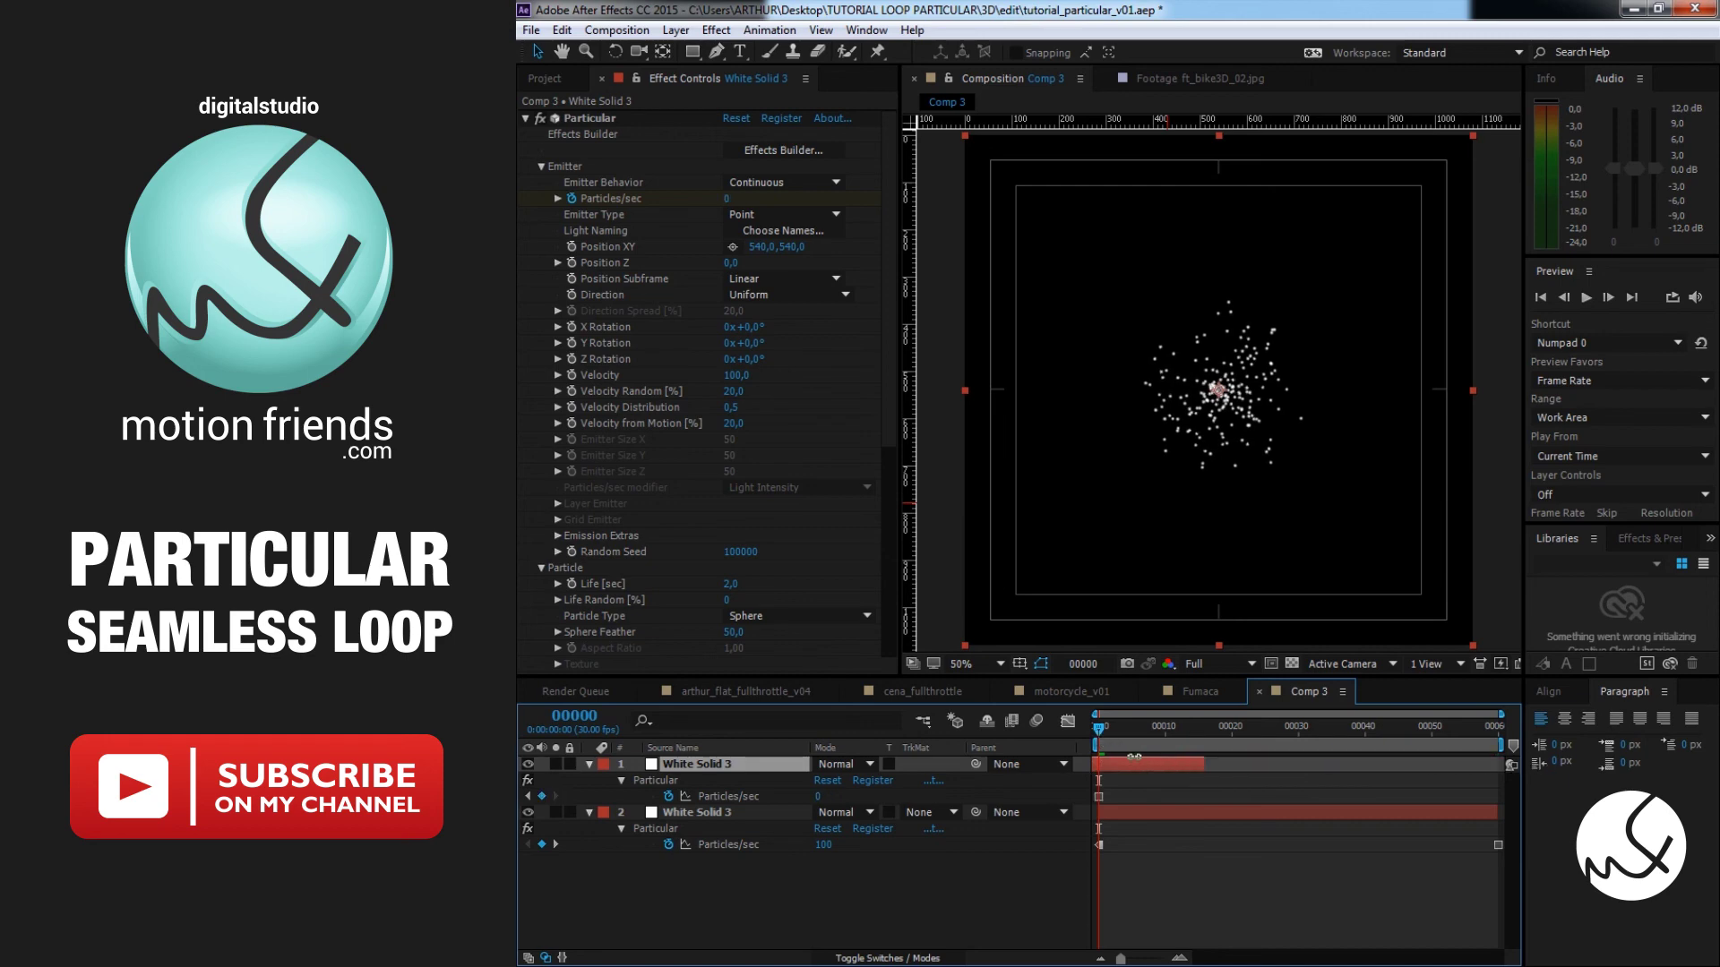
pyautogui.moveTo(1252, 762); pyautogui.dragTo(1510, 763)
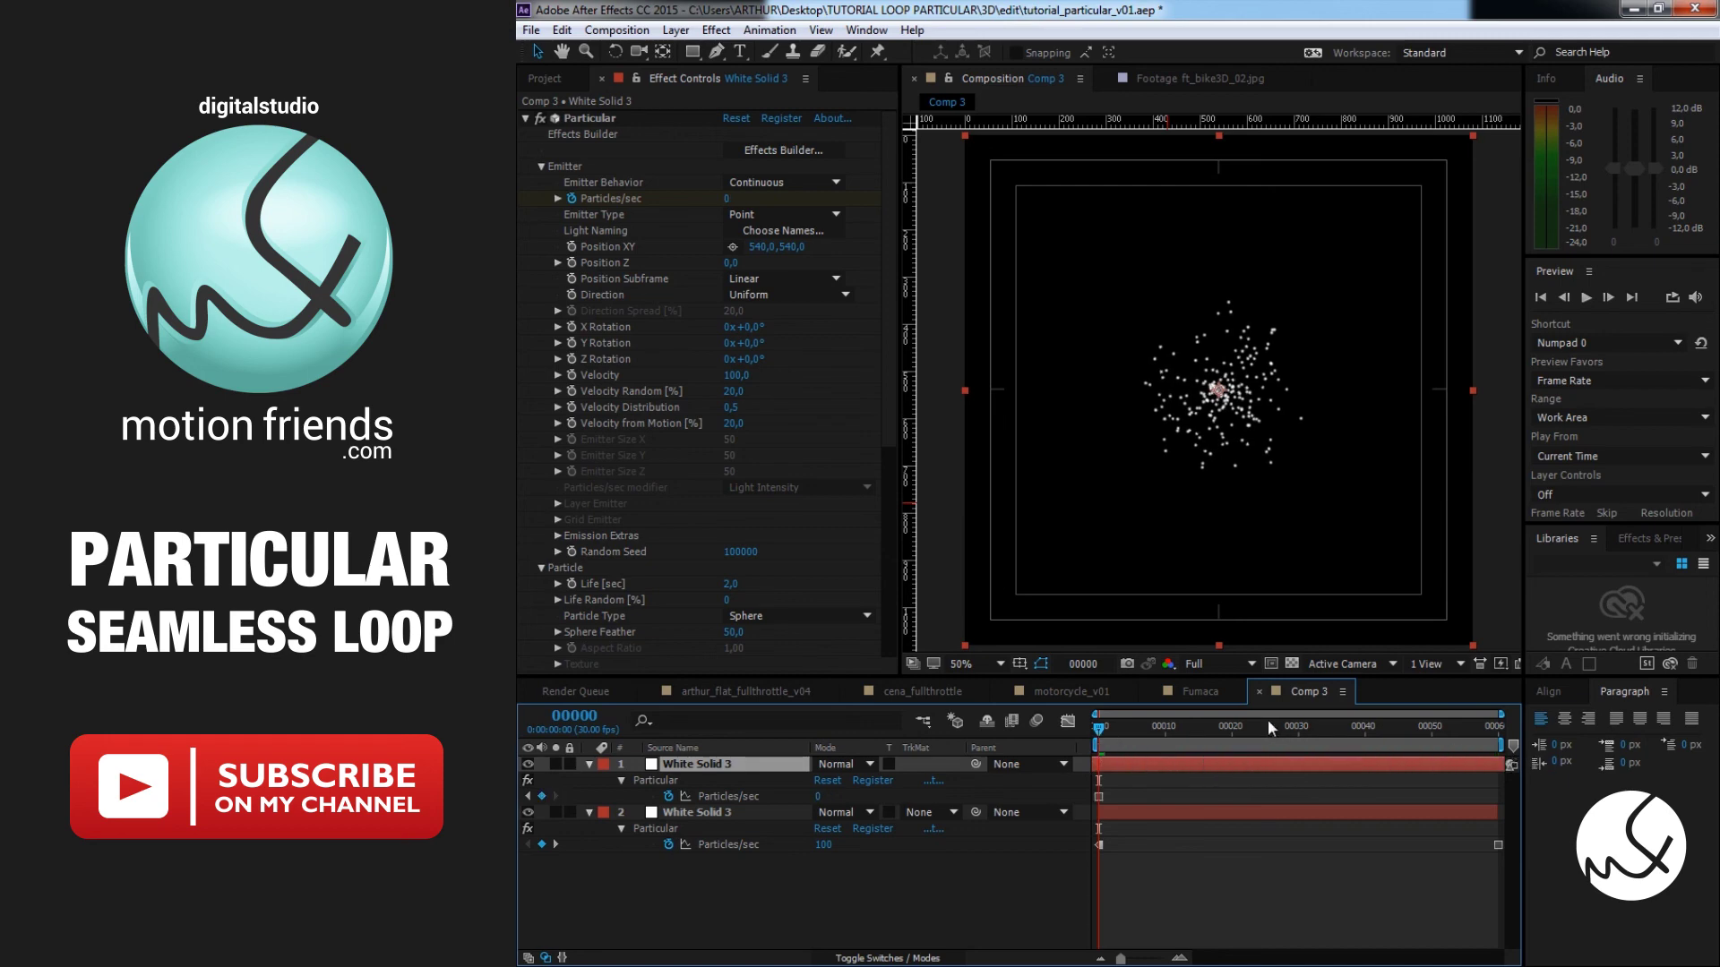
pyautogui.press('space')
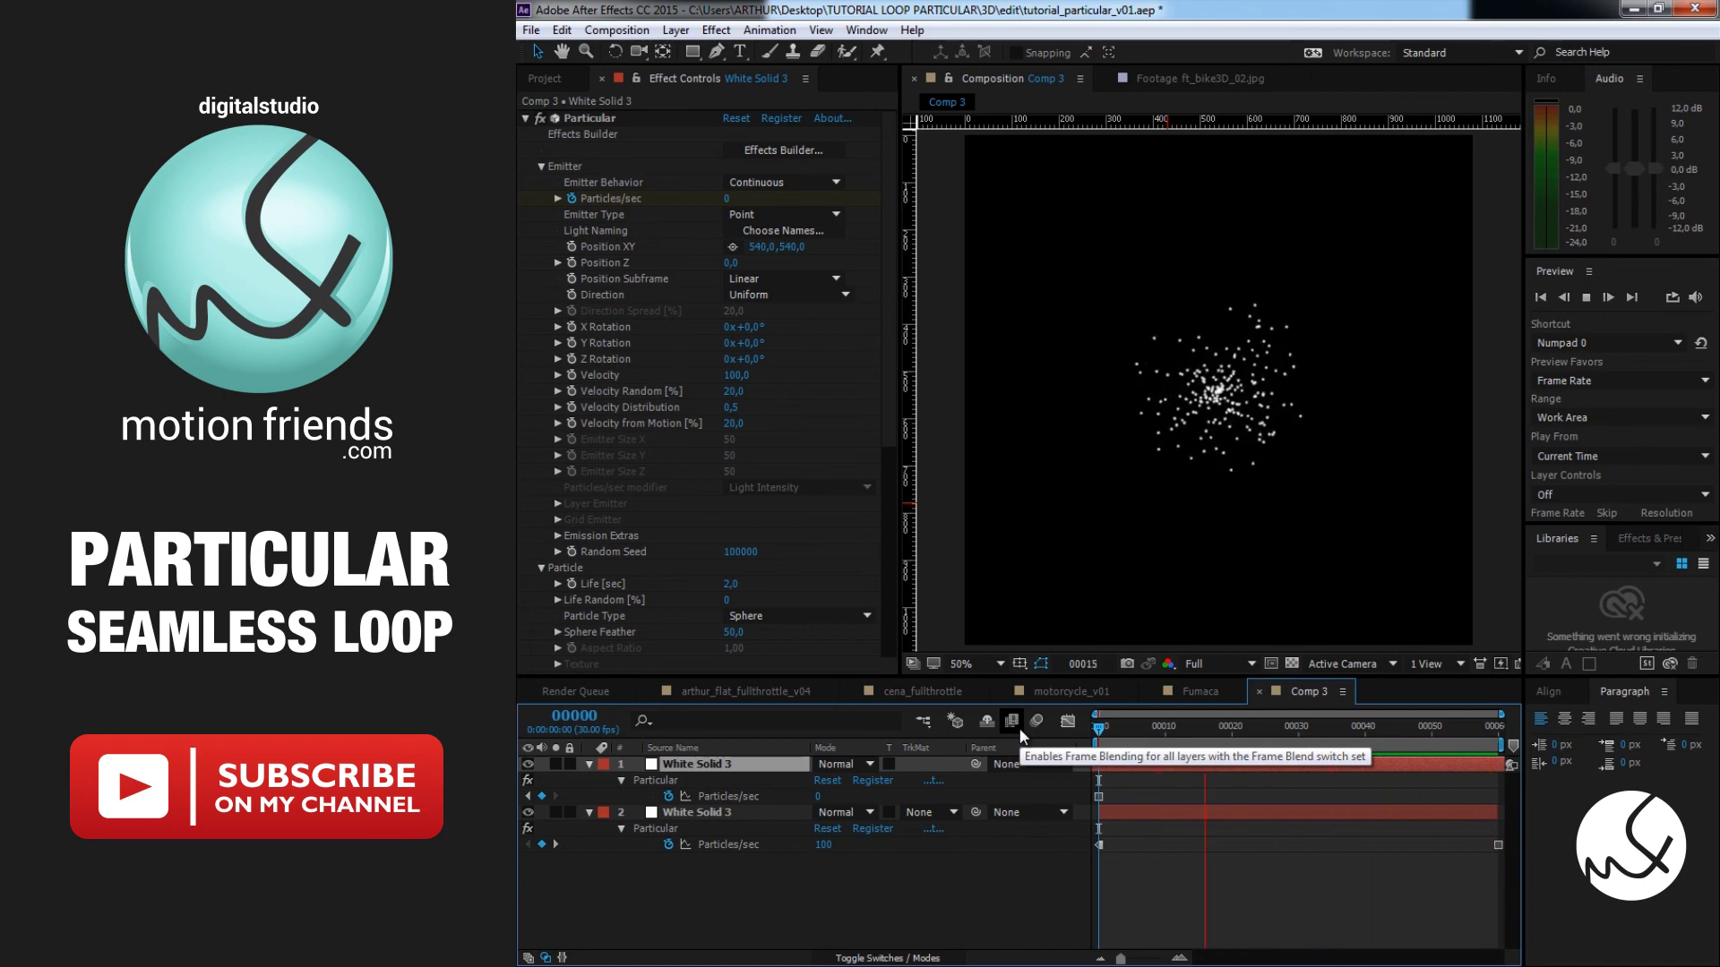
pyautogui.press('space')
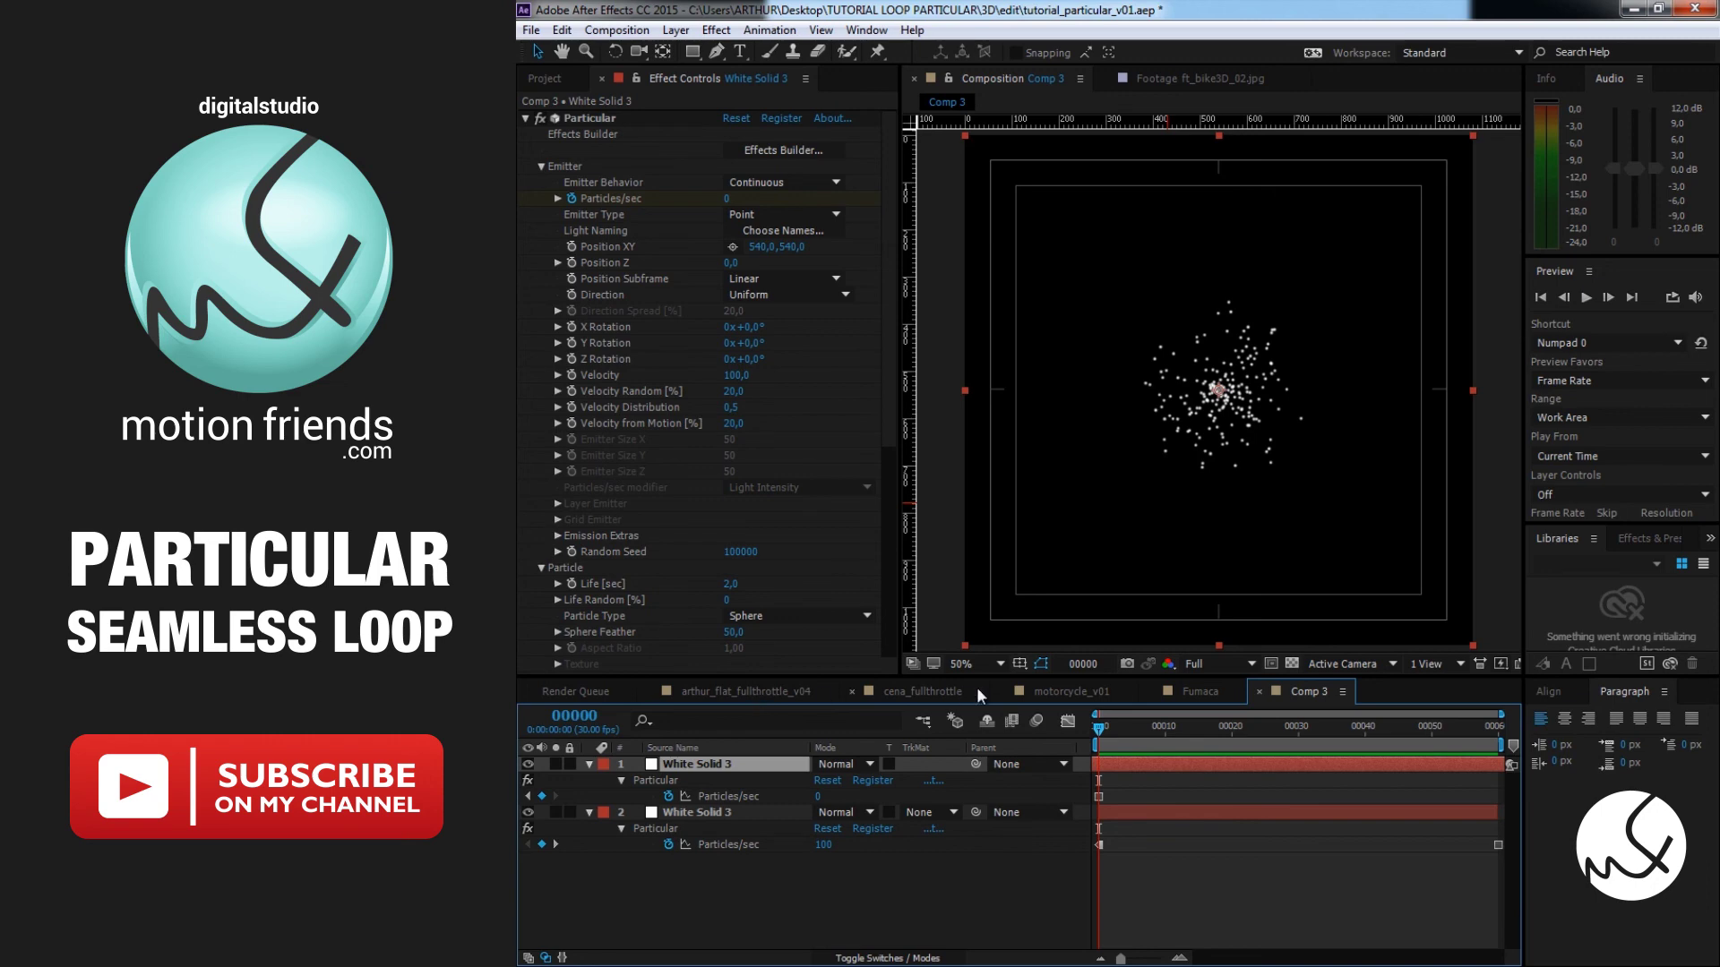
# Switch to the cena_fullthrottle timeline and pan the motorcycle scene in the viewer
pyautogui.click(942, 691)
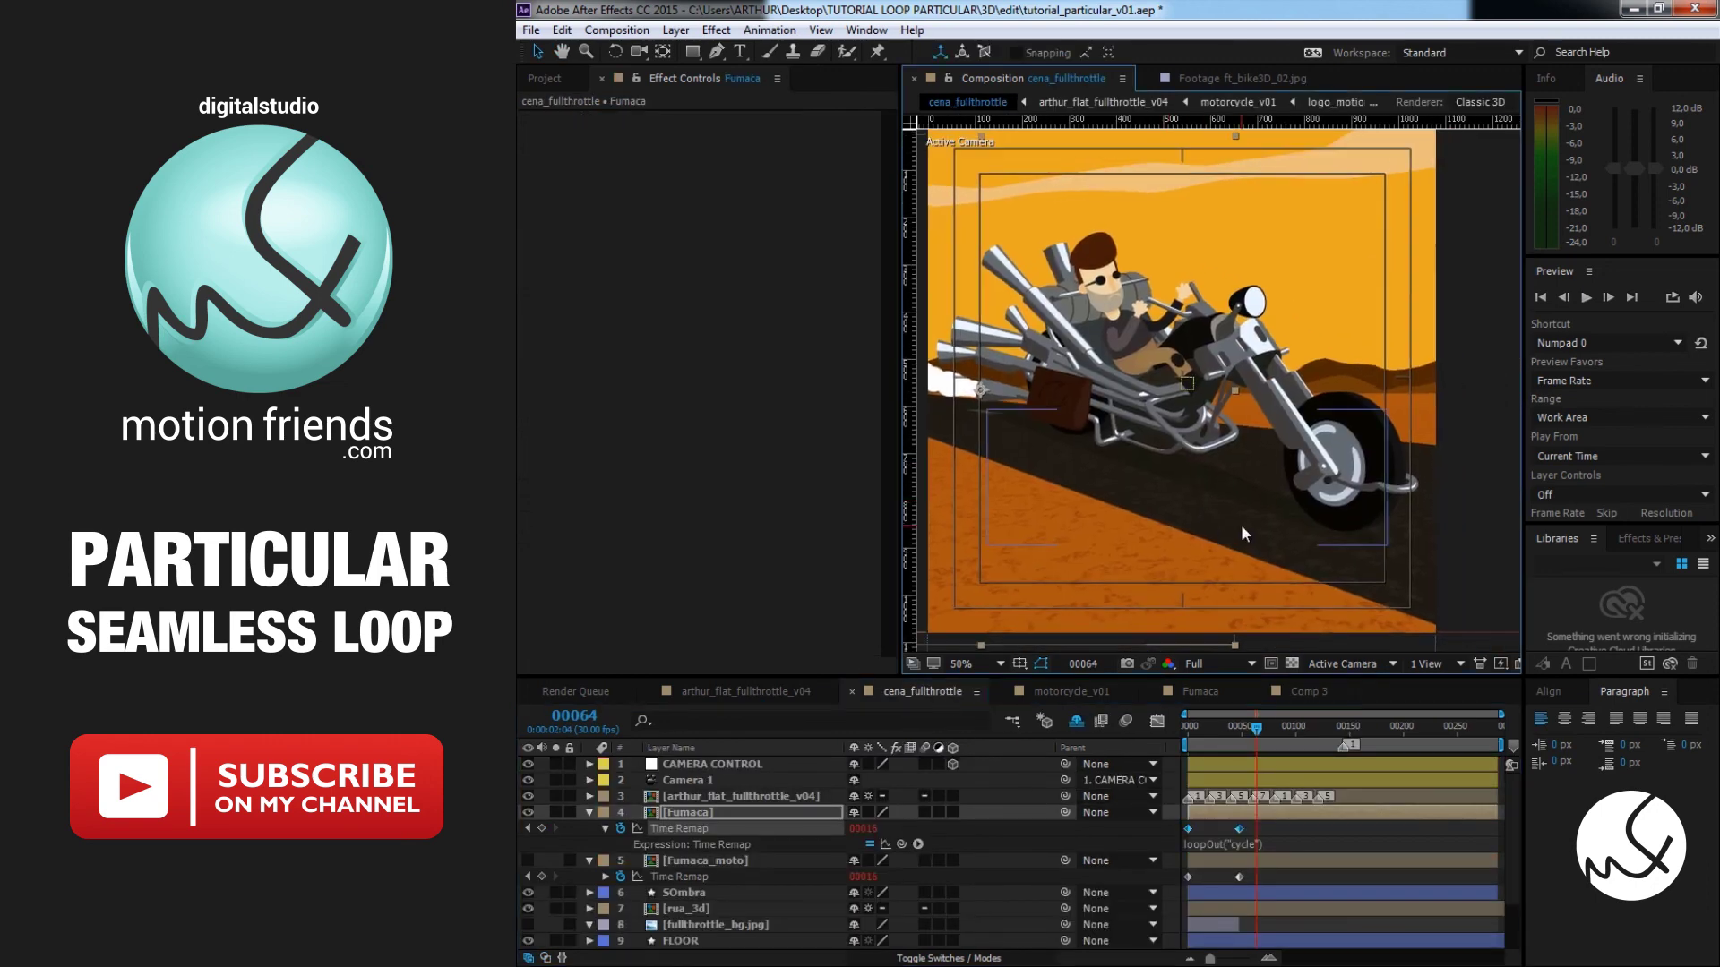
pyautogui.moveTo(1243, 527); pyautogui.dragTo(1308, 539)
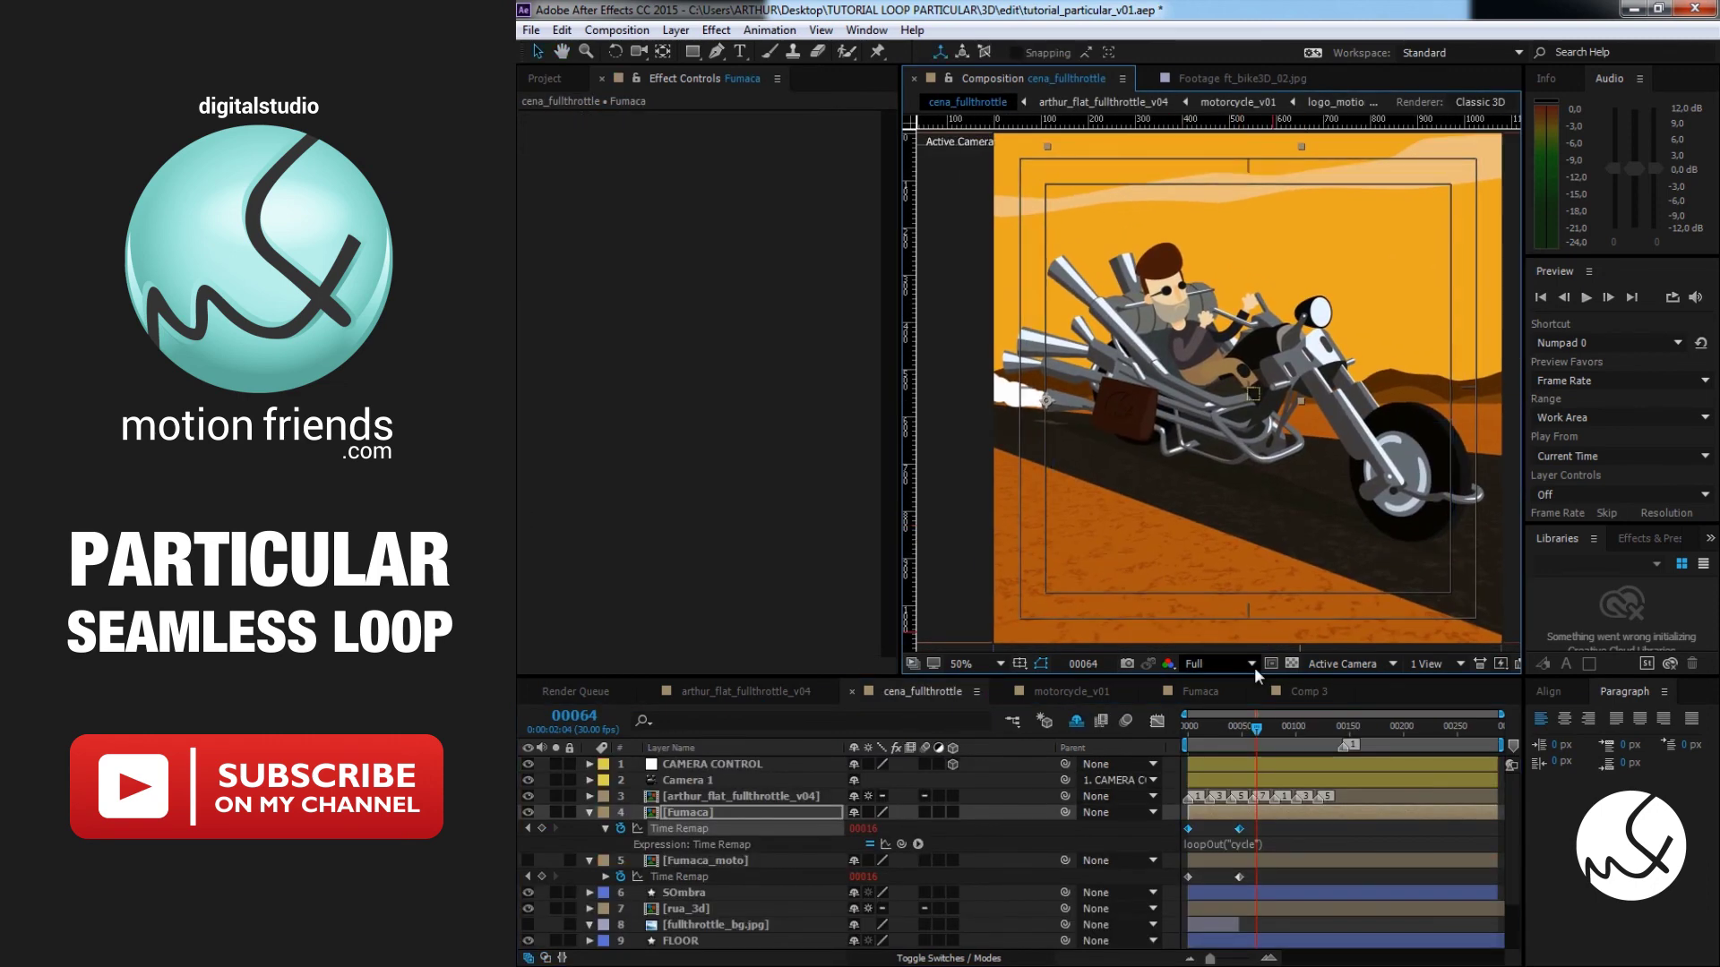